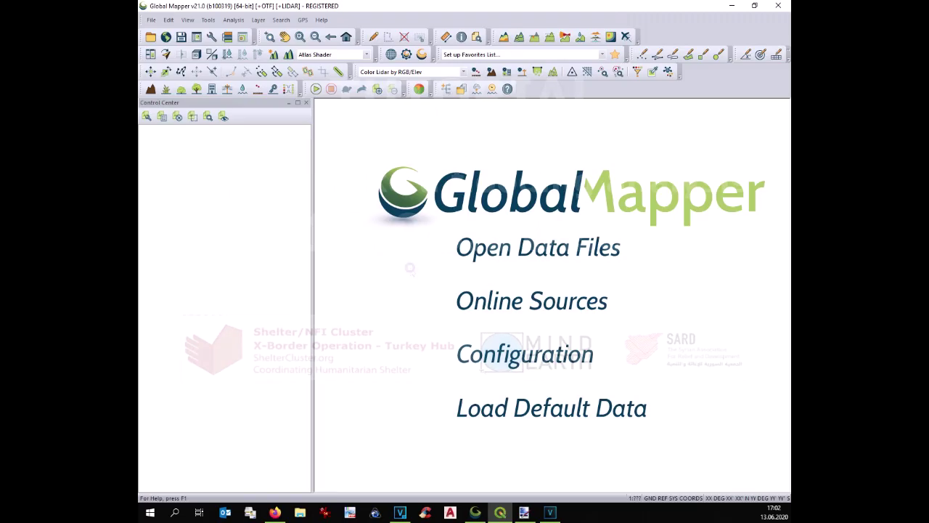
Open the data file IDP Hasansham camp Iraq.kmz from the Session 5 folder under Workshop Gazientep > GIS
click(503, 254)
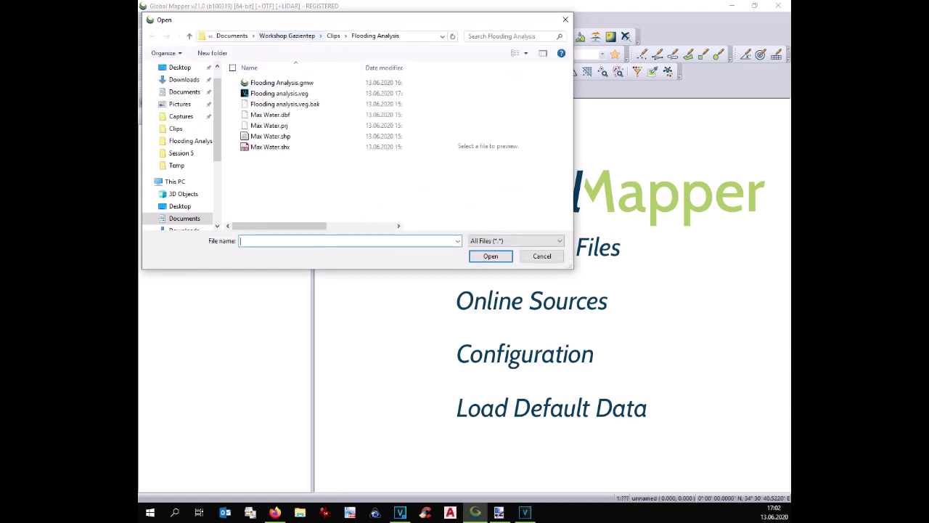
click(286, 36)
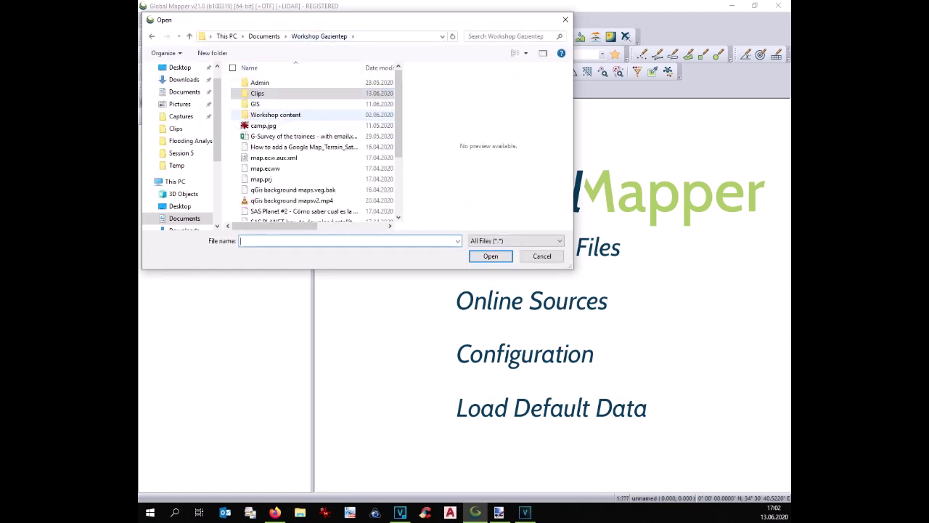
click(276, 105)
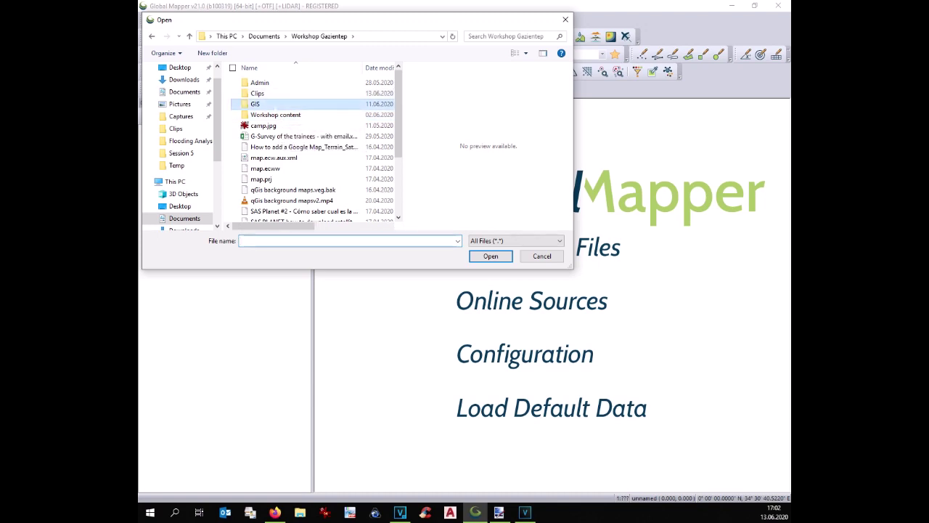
double_click(276, 103)
double_click(276, 93)
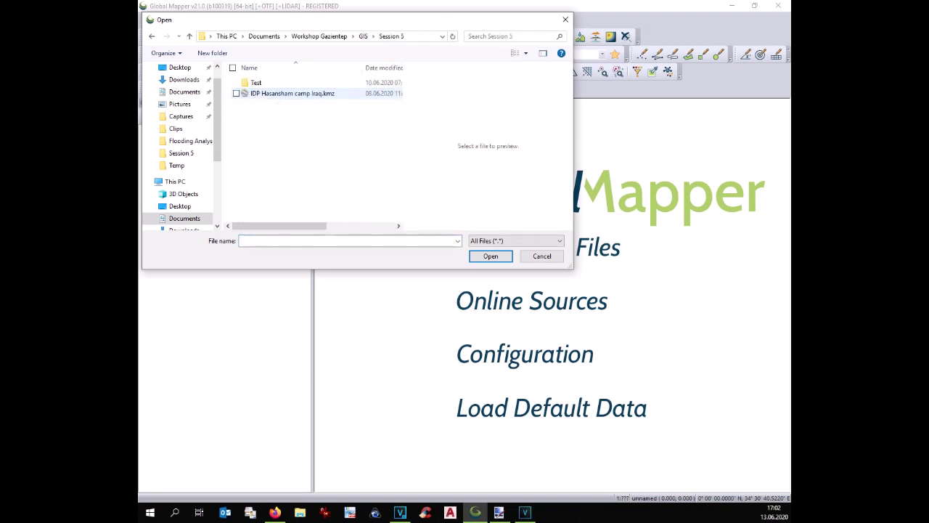
click(290, 92)
click(486, 256)
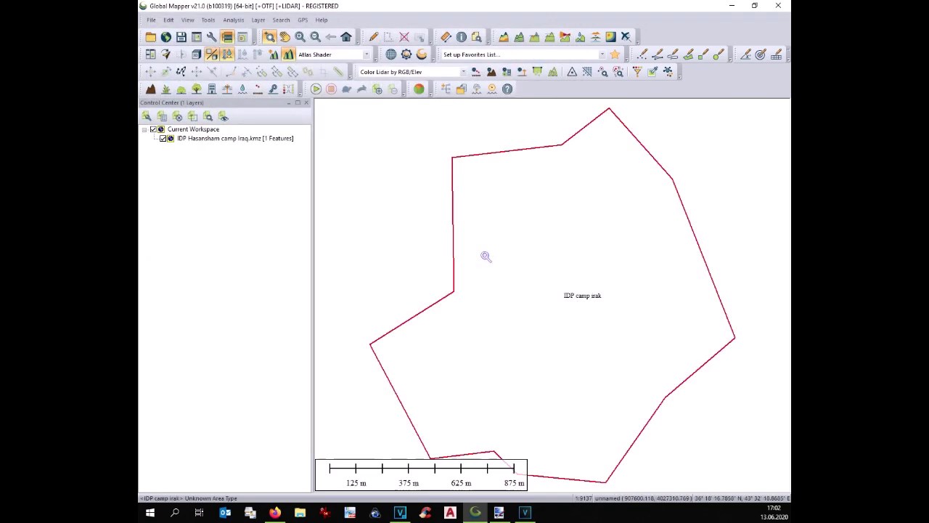
Set the workspace projection to UTM zone 38 (42°E - 48°E - Northern Hemisphere) and apply it
scroll(485, 256, down, 2)
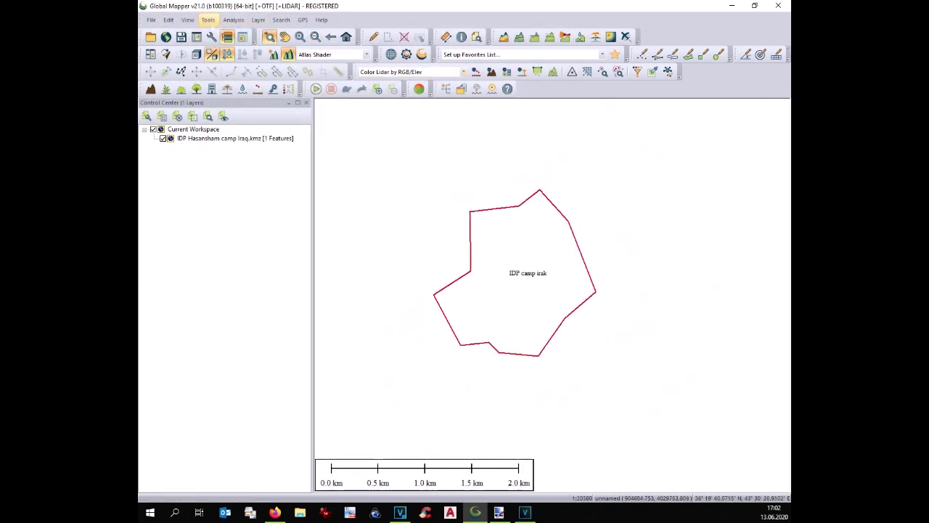
click(208, 20)
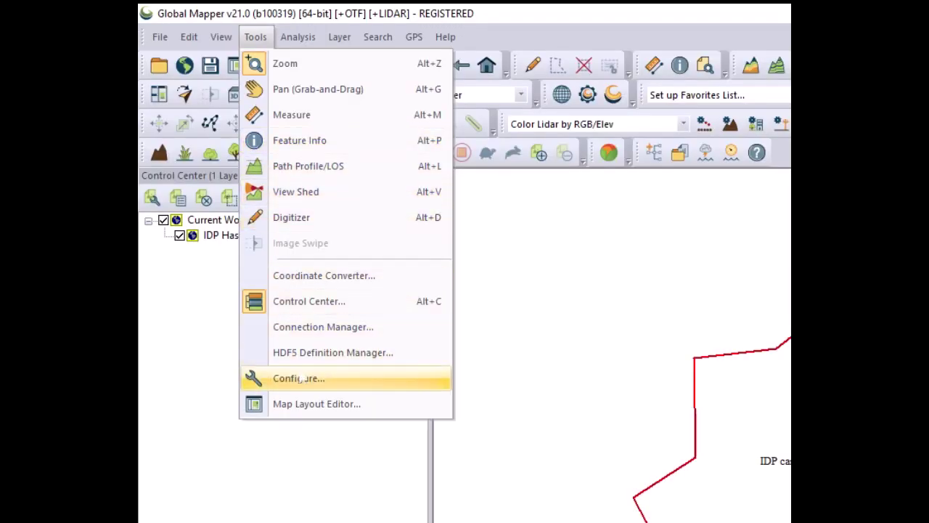
click(234, 223)
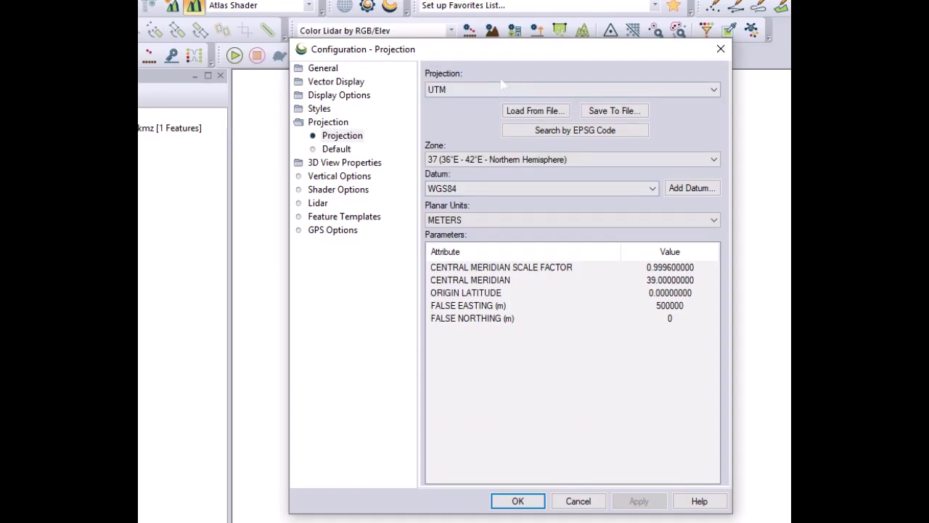
click(487, 165)
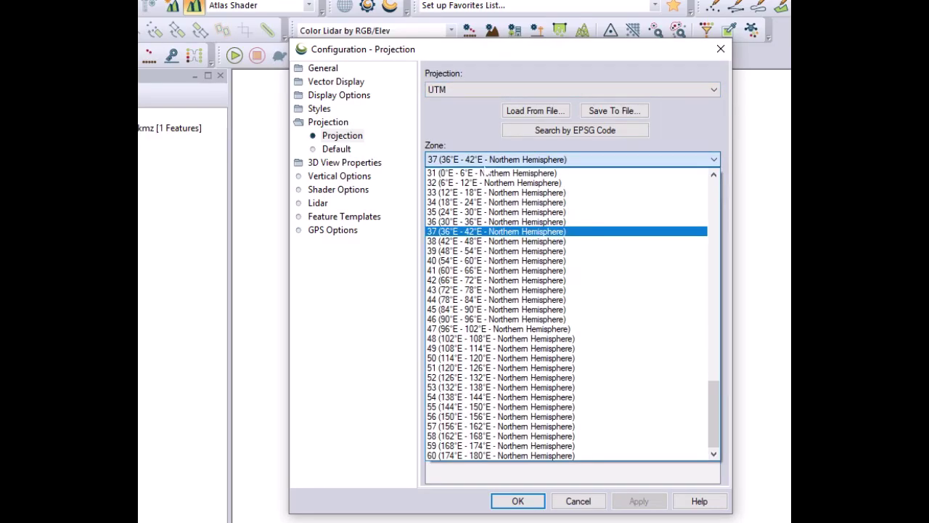
click(483, 247)
key(Down)
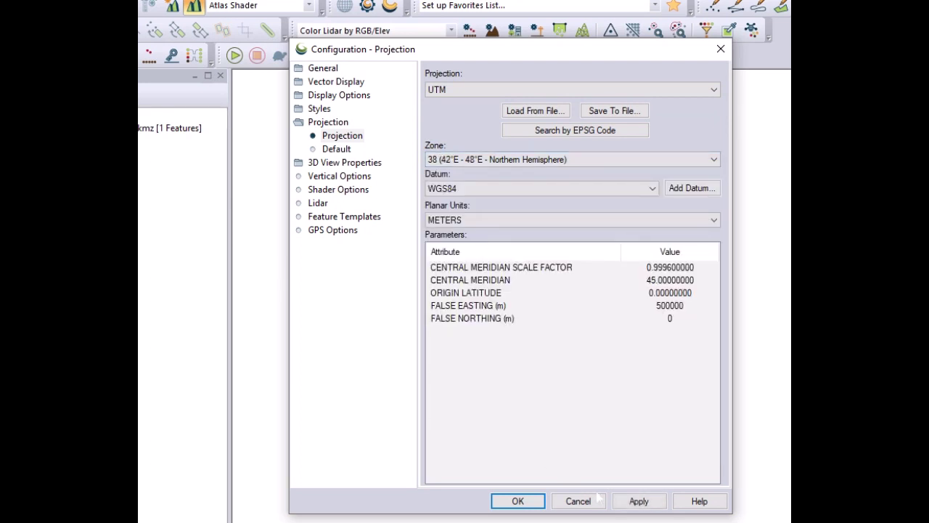
click(630, 506)
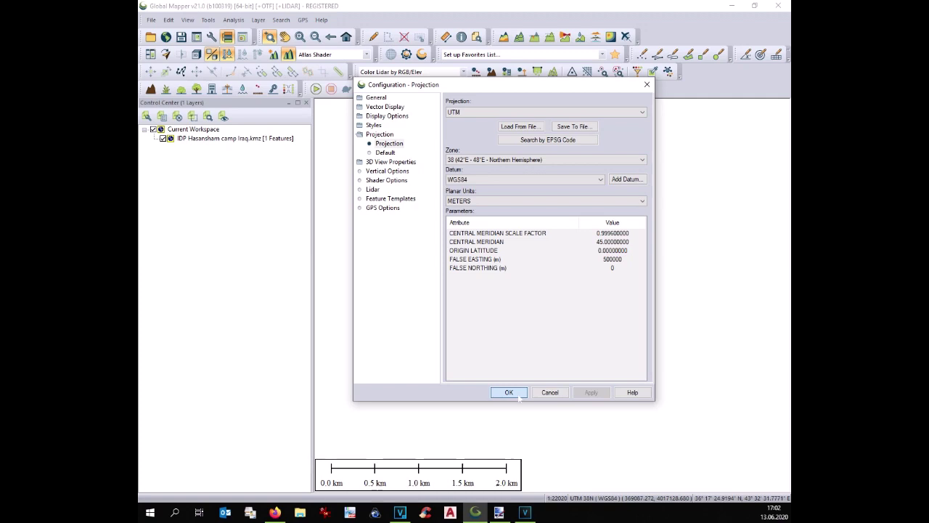
click(511, 393)
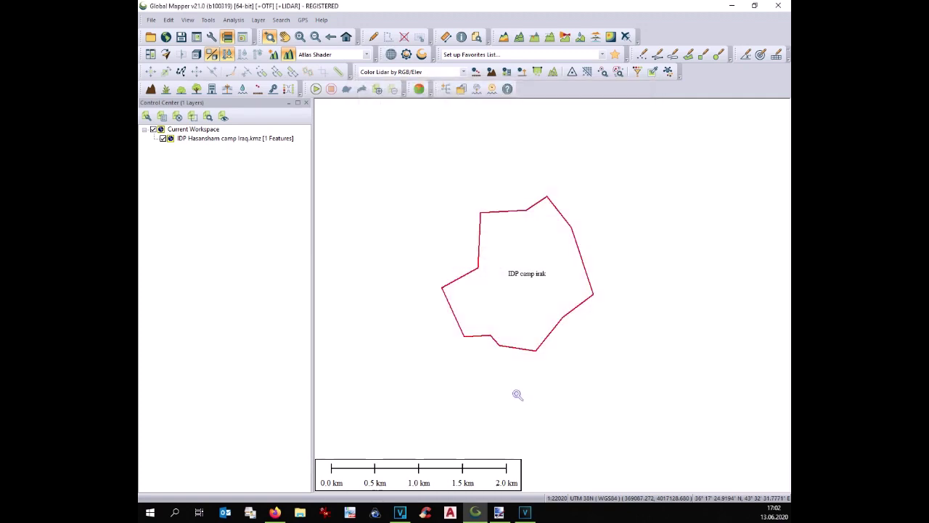
Load the World Imagery online source for an area somewhat wider than the camp
scroll(498, 291, down, 1)
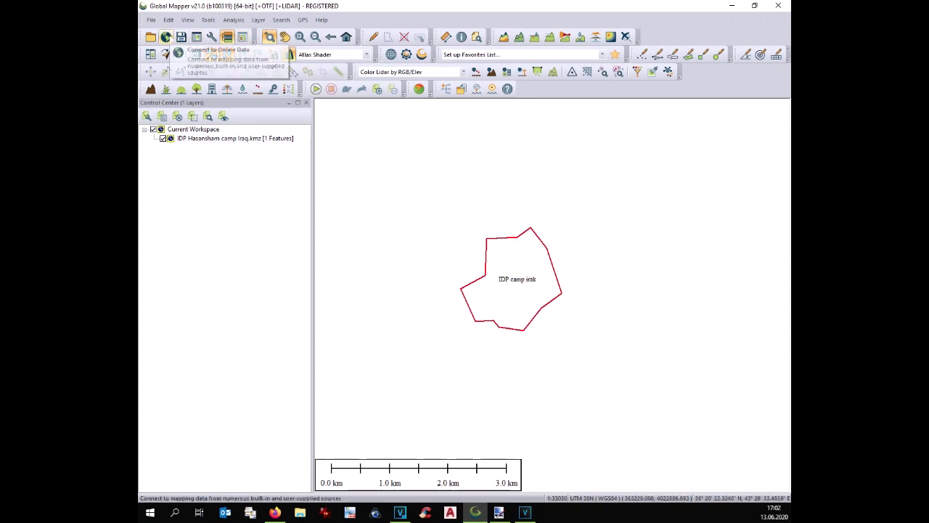
click(166, 37)
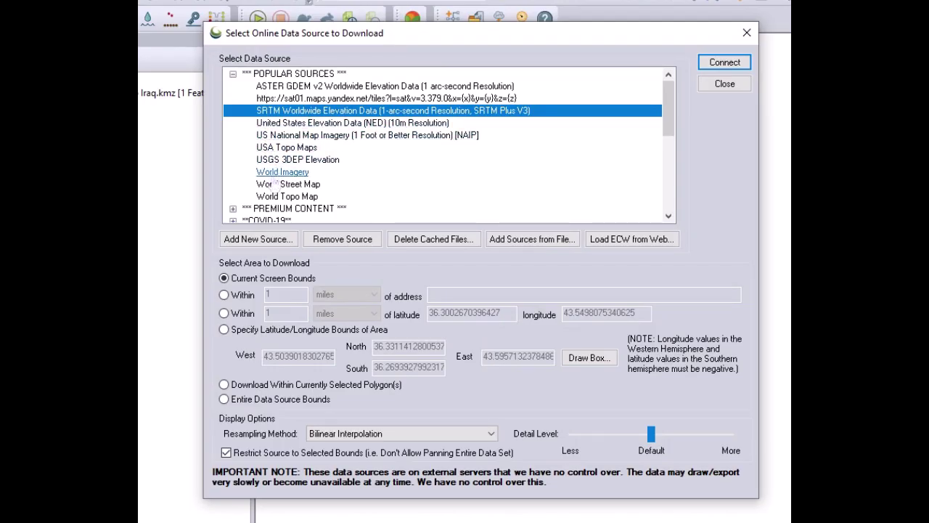
click(276, 172)
click(724, 62)
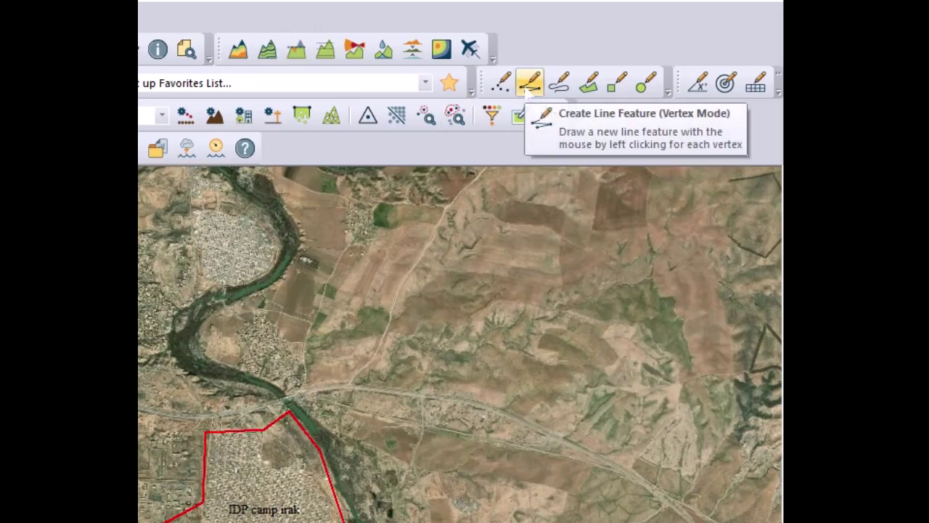
Digitize a line feature about 7.65 km long following the river from north of the camp, around its east side, to the southwest
click(528, 84)
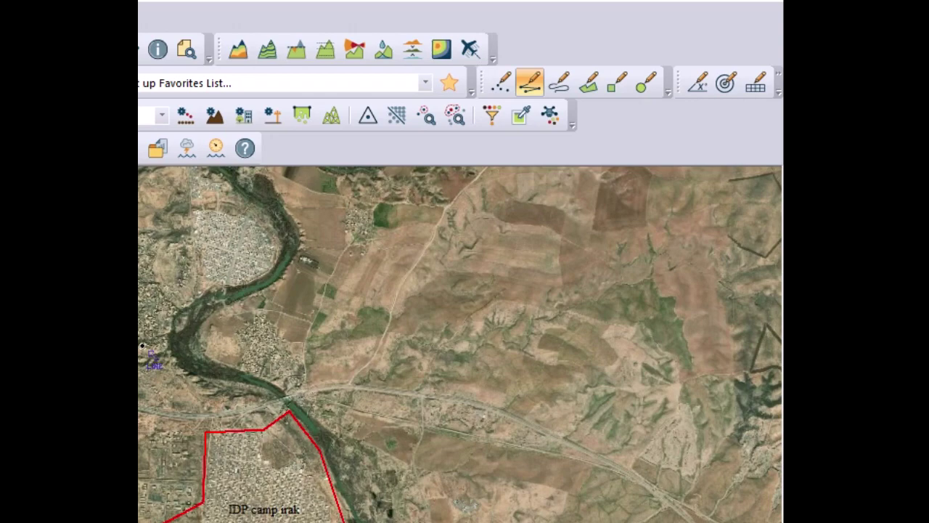
scroll(143, 345, up, 2)
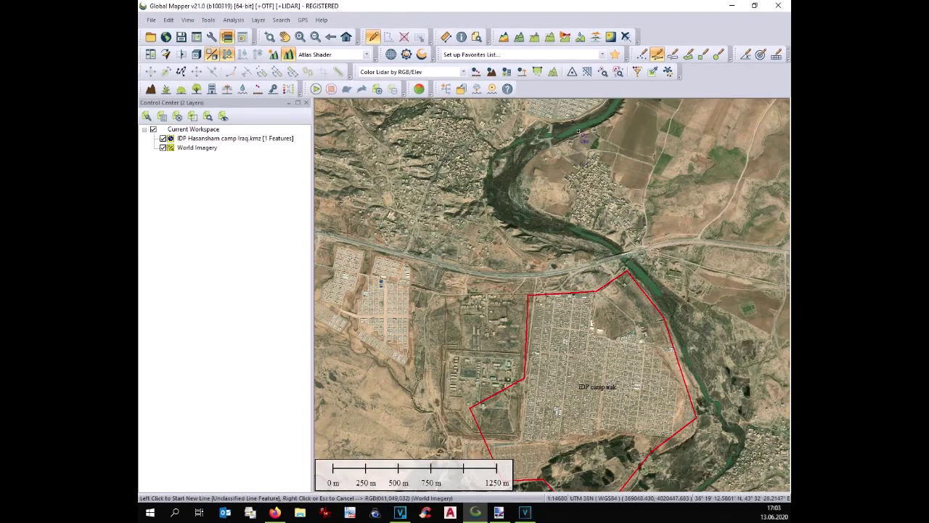
click(578, 128)
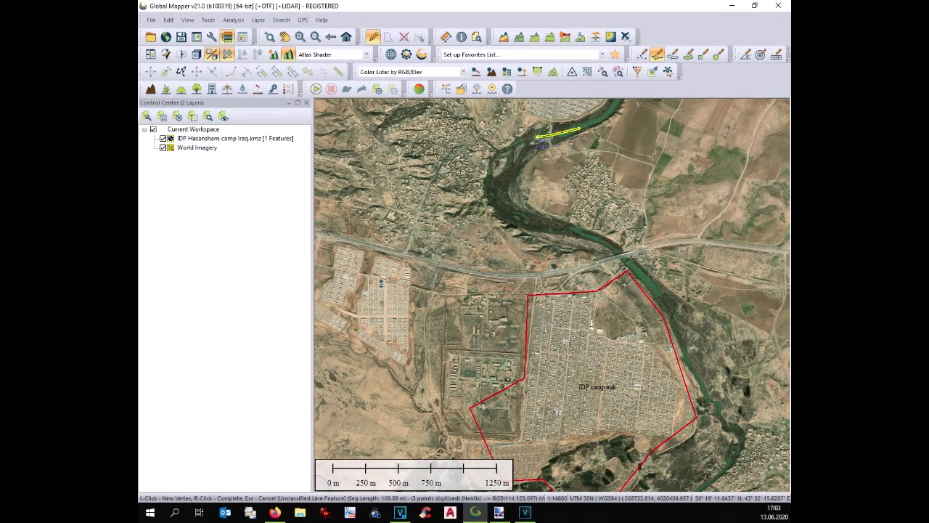
click(512, 145)
click(500, 155)
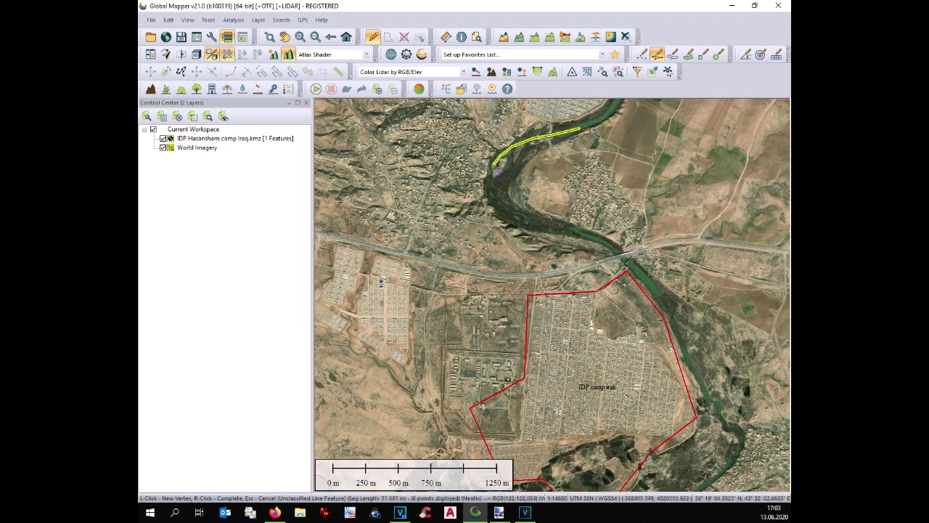
click(493, 166)
click(501, 203)
click(519, 212)
click(543, 220)
click(565, 226)
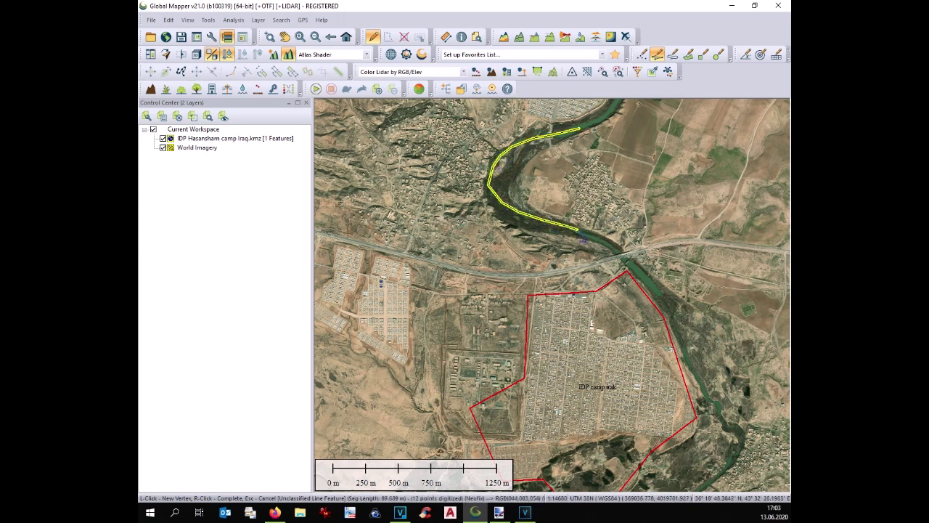
click(583, 232)
click(604, 244)
click(627, 256)
click(637, 266)
click(652, 285)
click(659, 295)
click(666, 308)
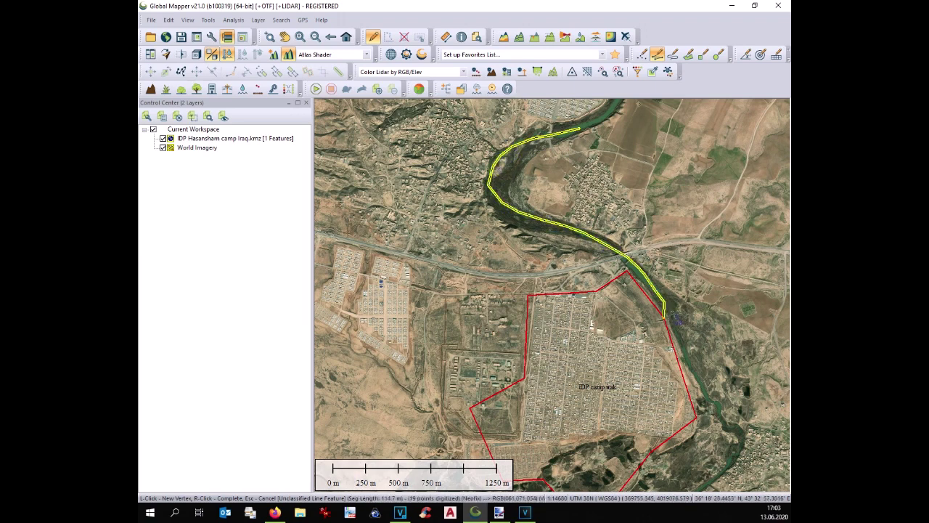
click(672, 319)
click(680, 331)
click(686, 344)
click(694, 365)
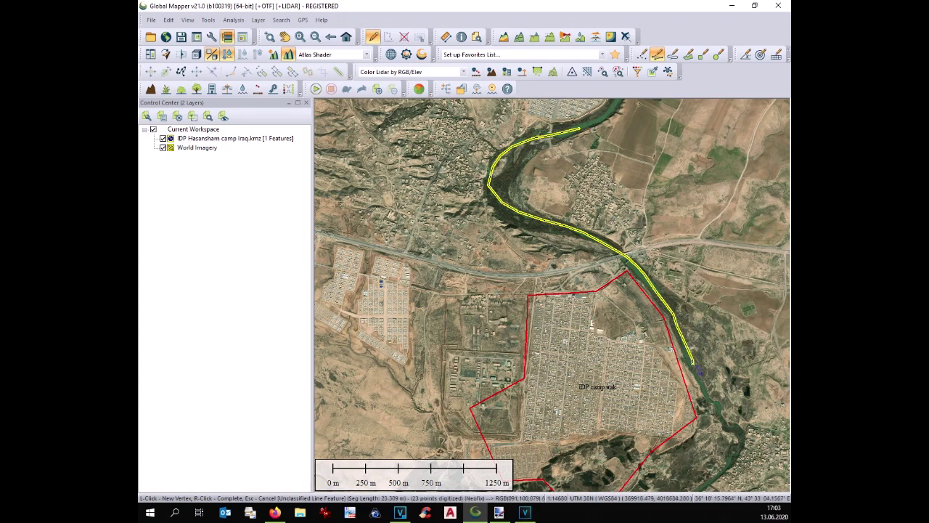
key(Down)
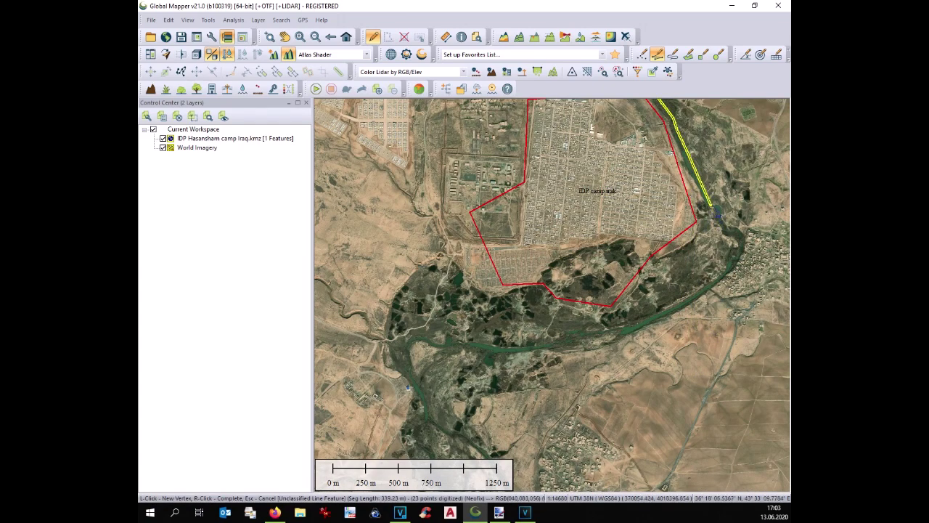
click(741, 242)
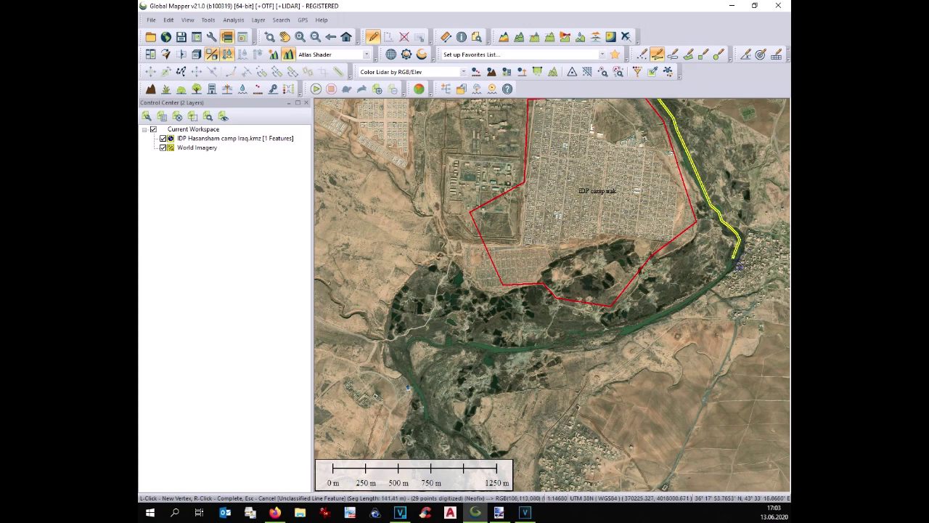
click(733, 257)
click(723, 274)
click(713, 283)
click(696, 295)
click(684, 303)
click(673, 310)
click(655, 323)
click(643, 326)
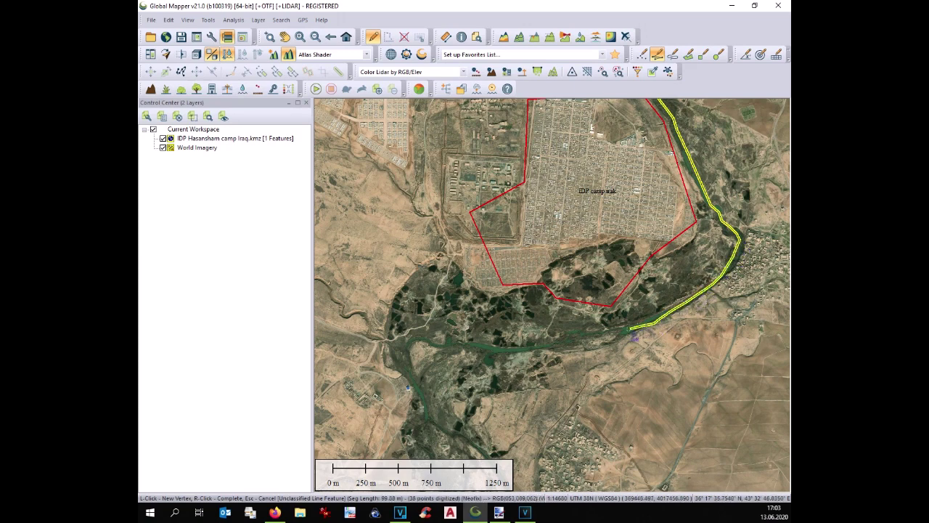
mouse_move(631, 331)
mouse_down()
mouse_move(537, 351)
mouse_move(409, 342)
mouse_up()
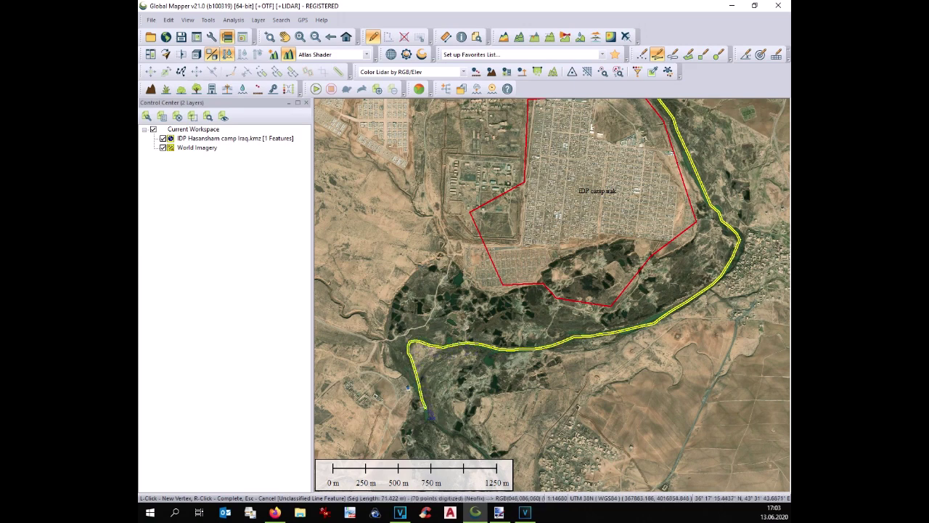
drag(431, 415, 478, 447)
right_click(478, 447)
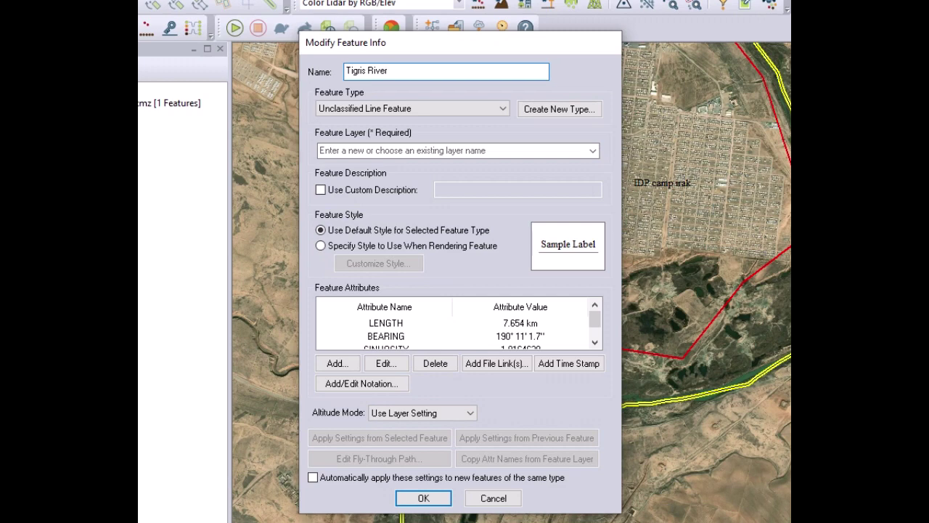
Name the new line feature Tigris River and assign it to a new layer called Tigris River
click(407, 151)
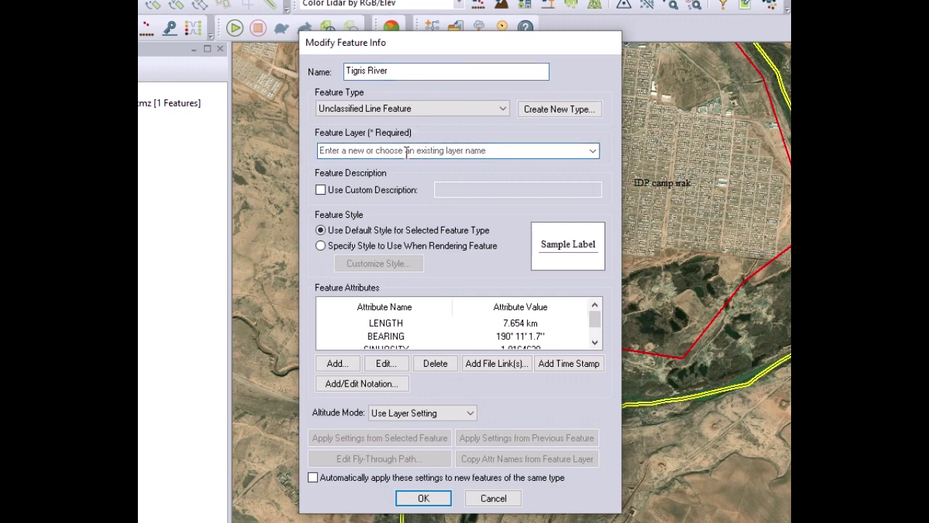
text(Tigris River)
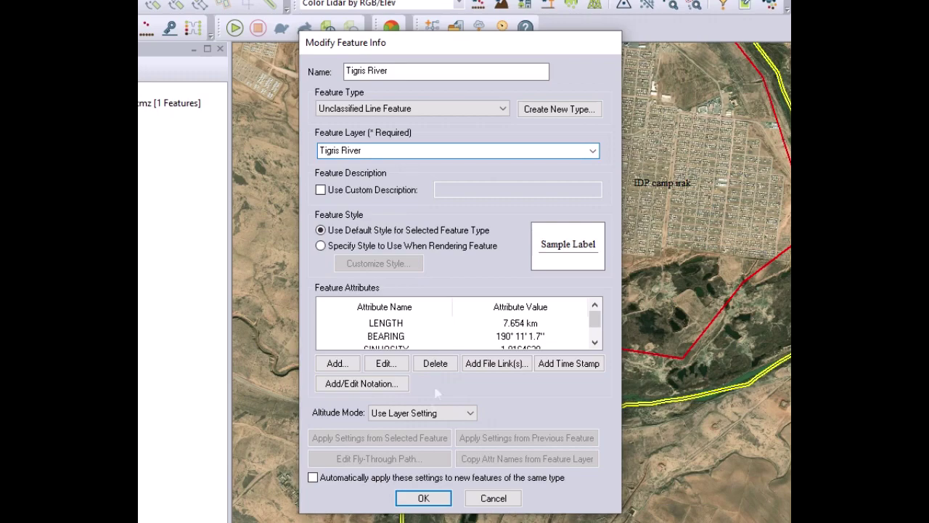
click(423, 499)
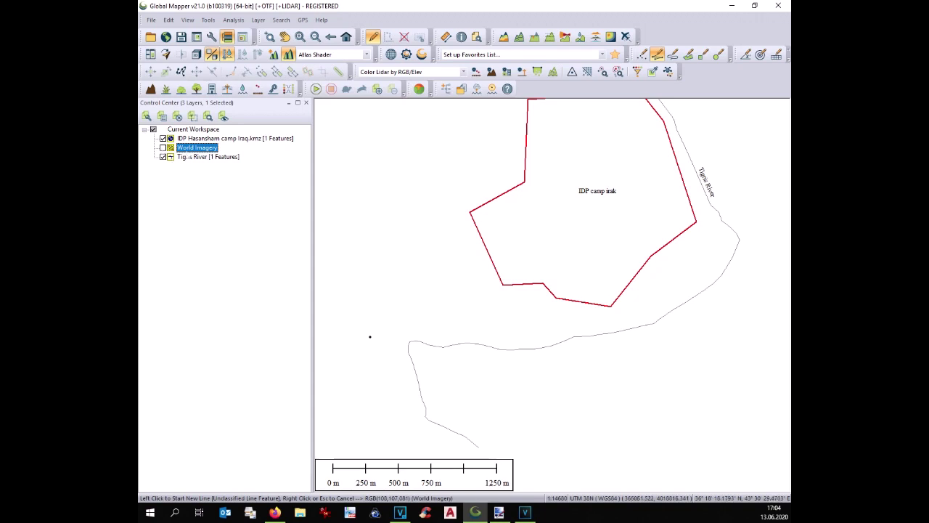
Select all features in the Tigris River layer with the Digitizer tool
click(187, 157)
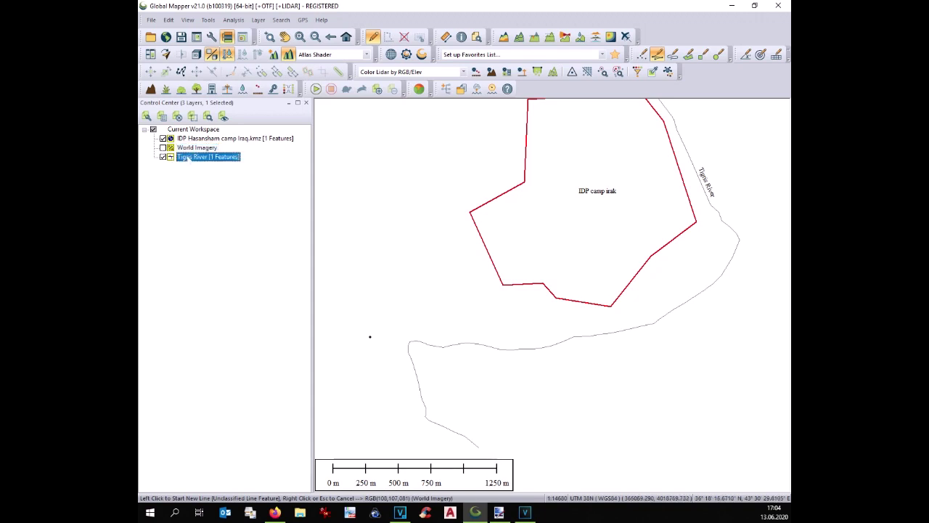
key(Delete)
right_click(188, 157)
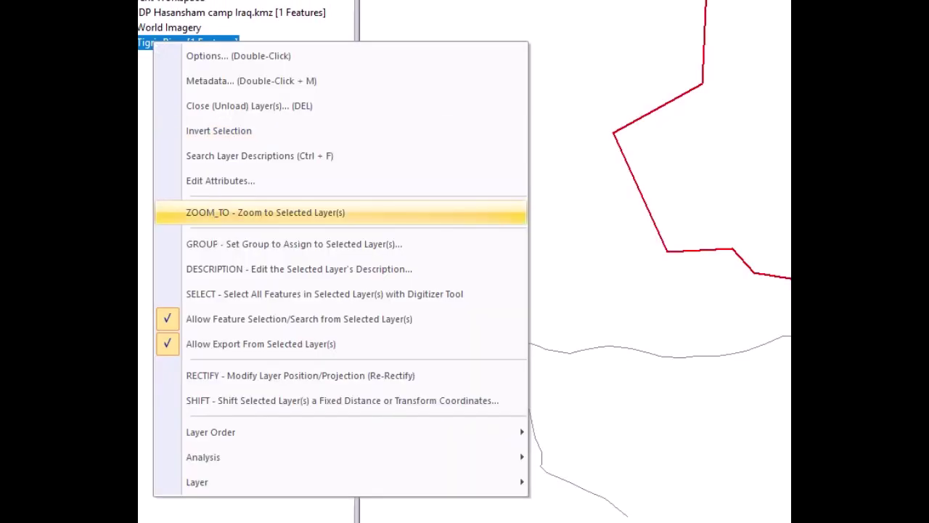
click(254, 310)
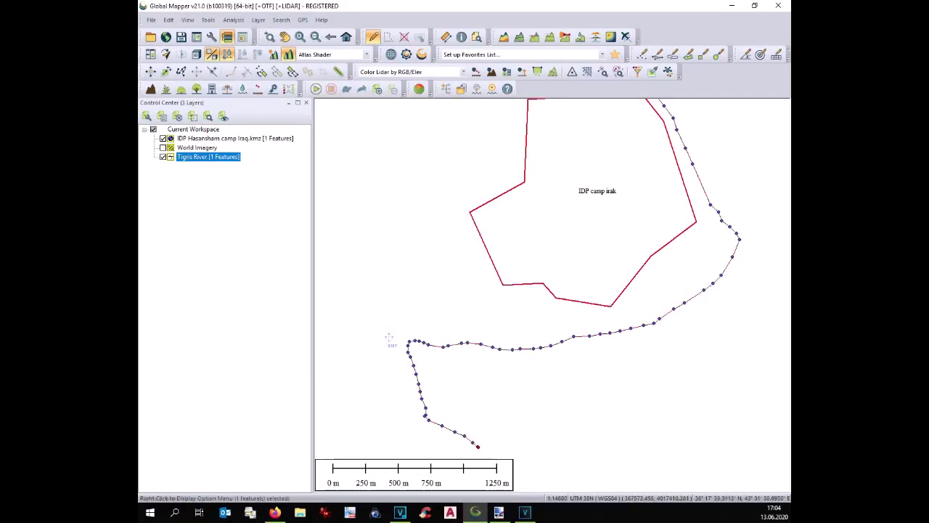
Create a buffer area at a fixed distance of 25 meters around the selected river line in a new layer named Tigris Buffer
right_click(429, 345)
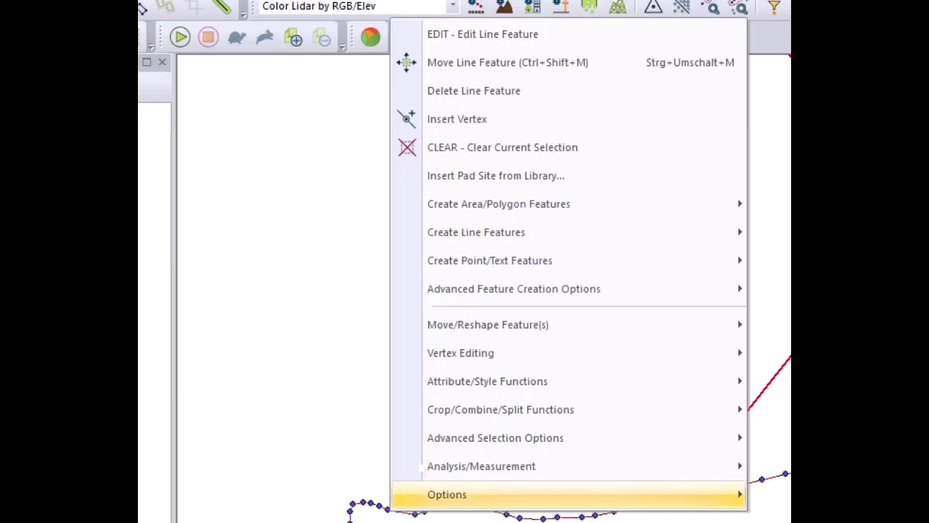
mouse_move(475, 302)
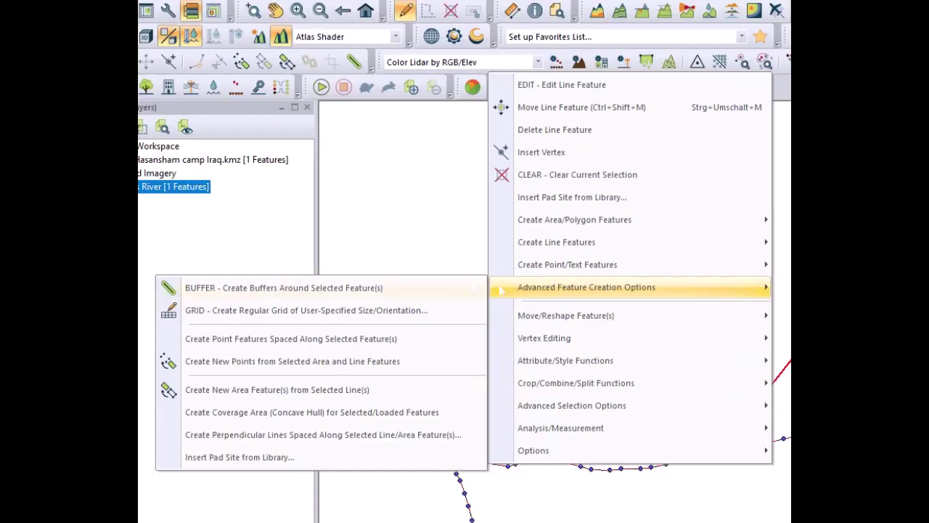
click(448, 288)
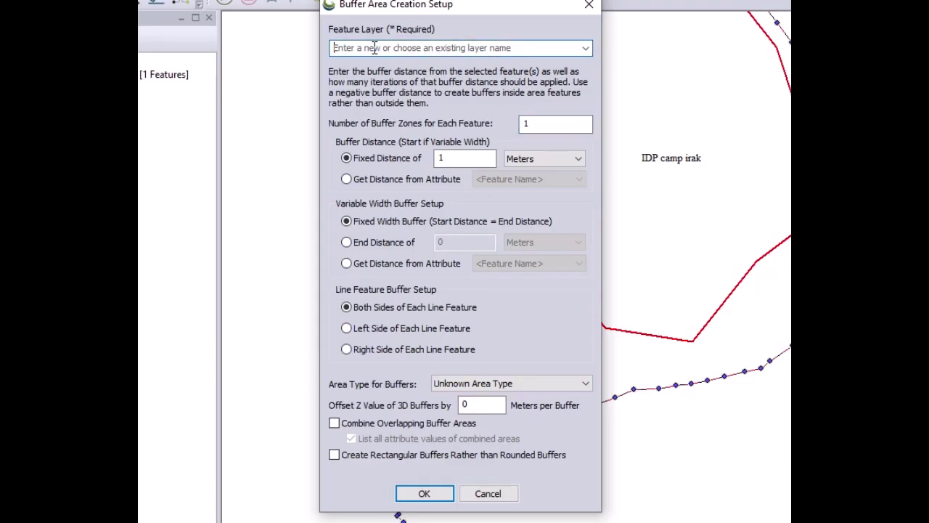
text(Tigris Buffer)
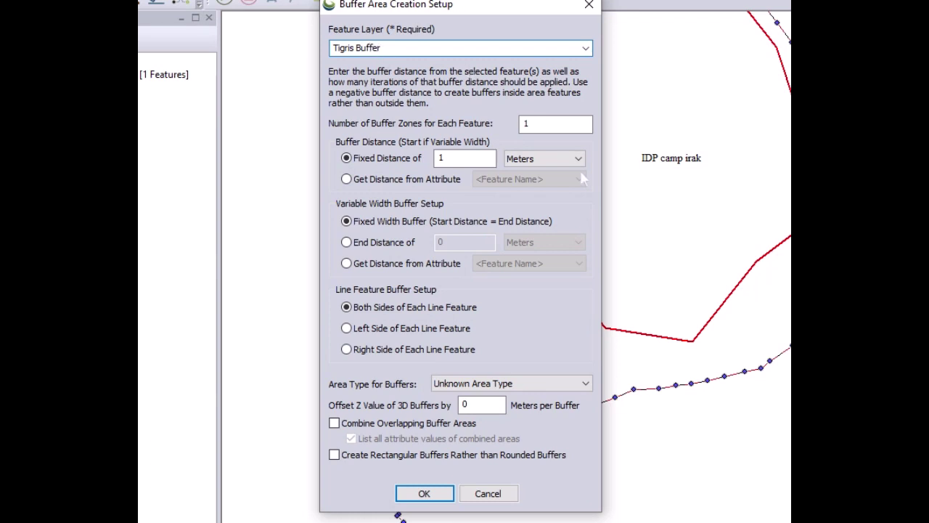
double_click(474, 159)
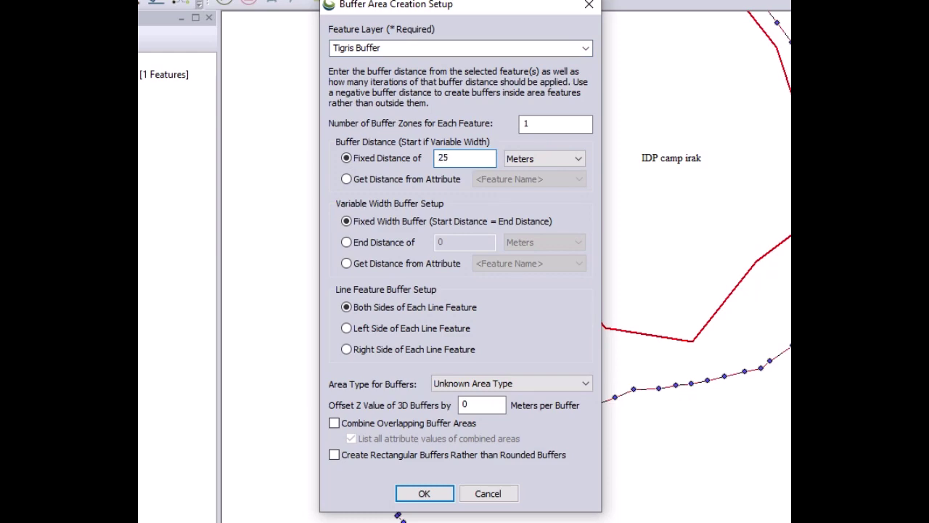
text(25)
click(424, 493)
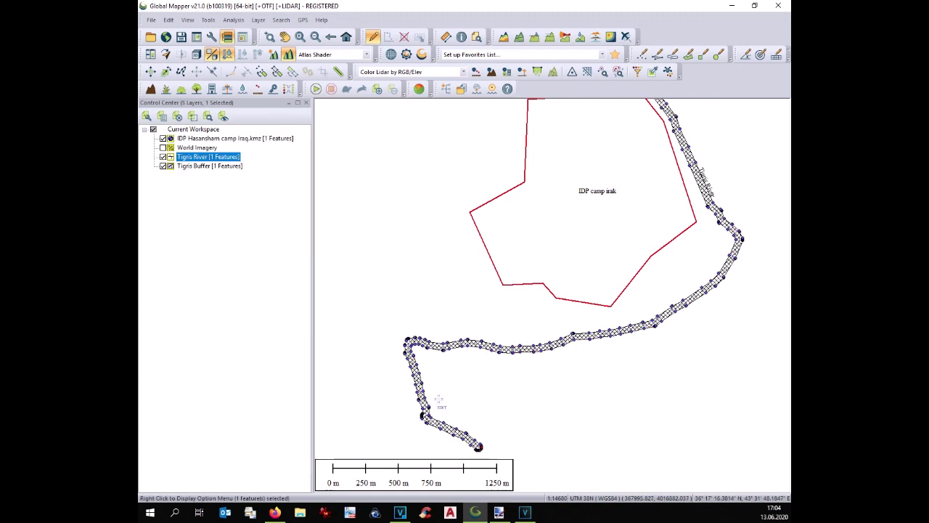
Hide the Tigris River line layer and clear the current feature selection
click(163, 157)
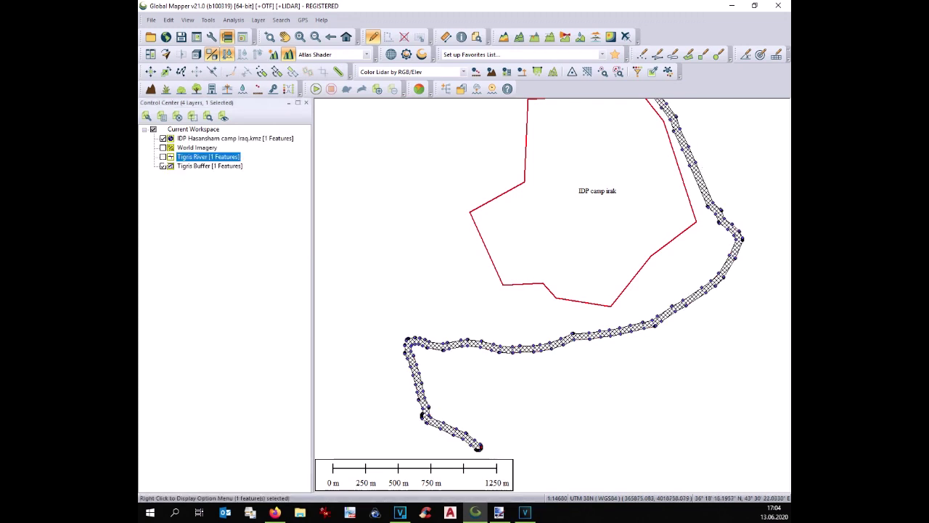
click(197, 167)
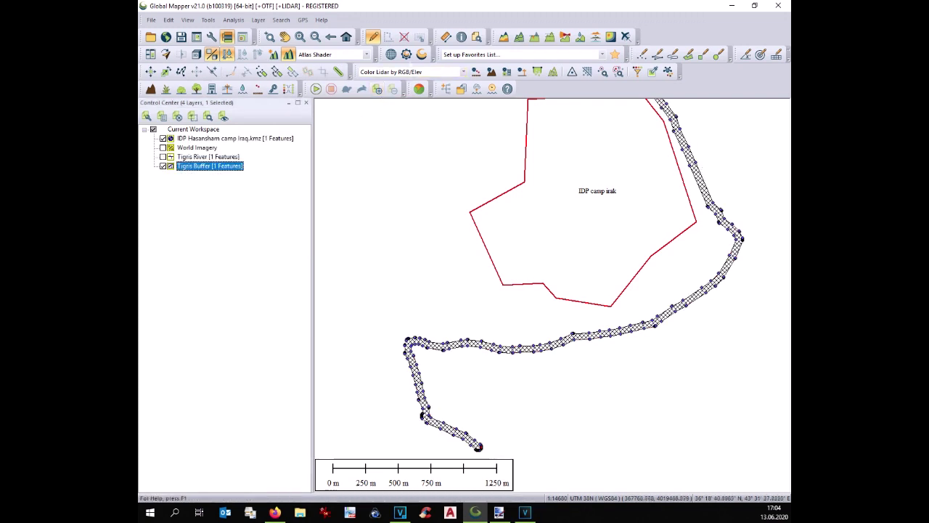
click(404, 36)
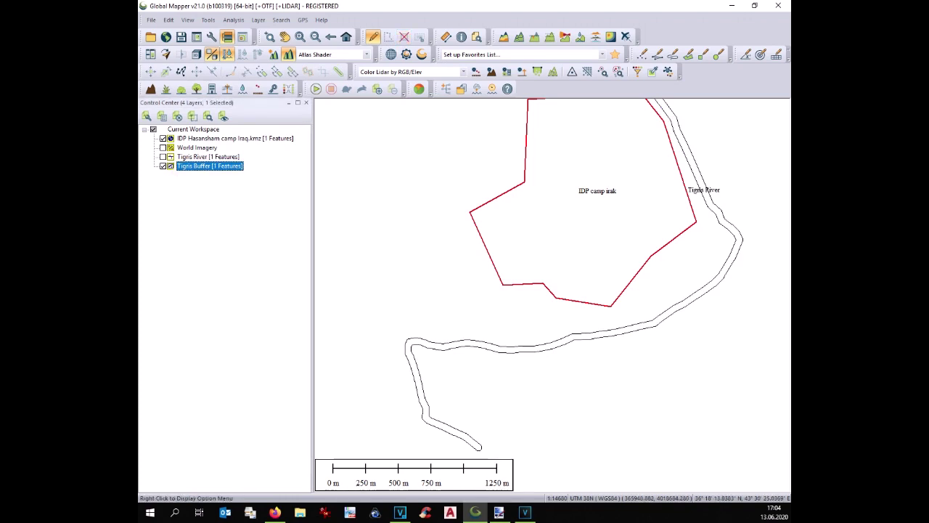
Style all features in the Tigris Buffer layer with the same area style, using a solid blue fill
double_click(193, 166)
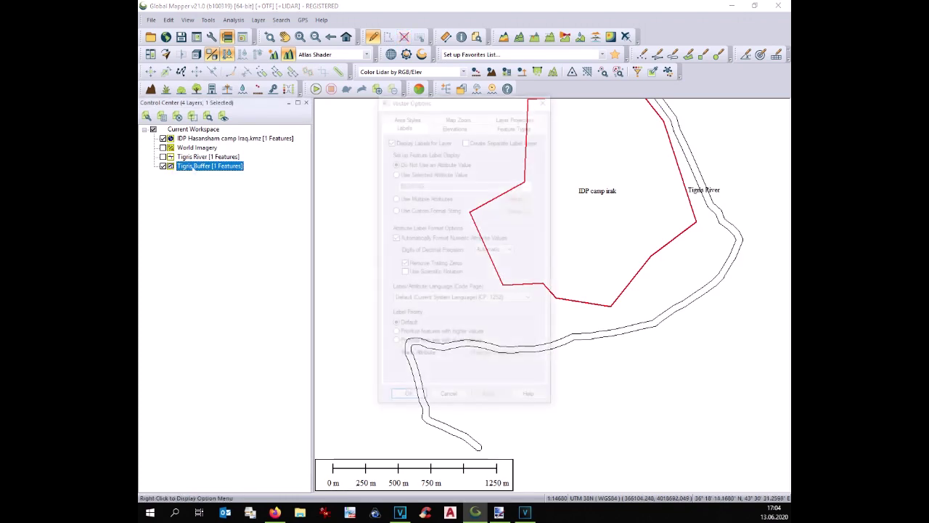
click(415, 116)
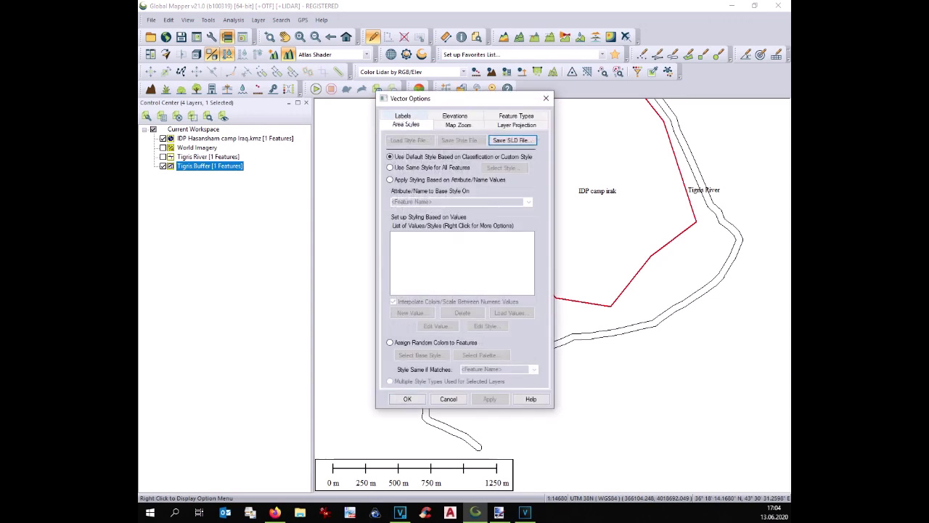
click(400, 168)
click(501, 167)
click(446, 182)
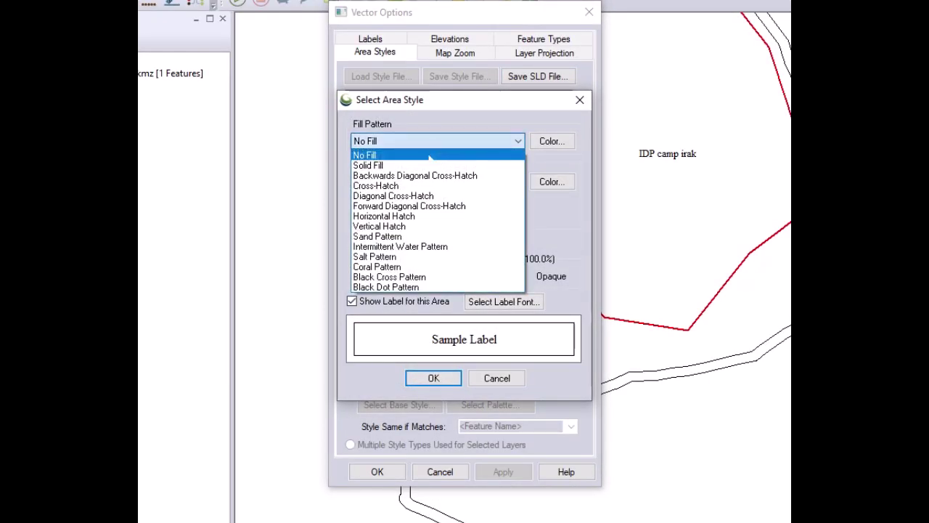
click(429, 166)
click(550, 141)
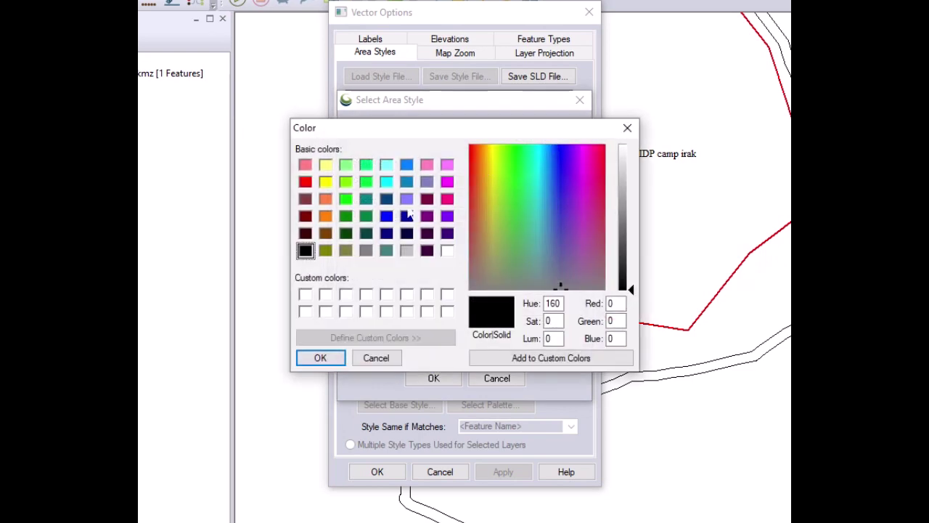
click(387, 216)
click(327, 359)
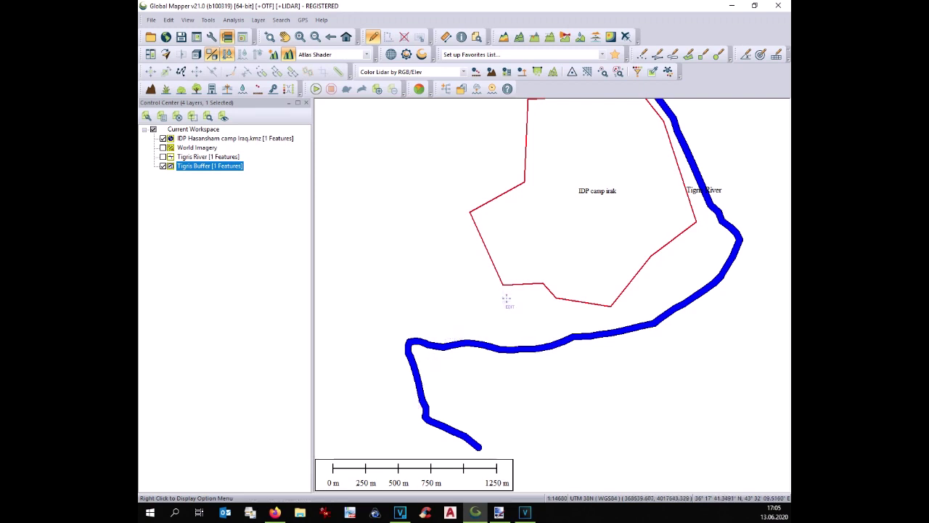
Load the SRTM Worldwide Elevation Data online source for the current screen bounds, with the whole river and camp in view
scroll(432, 309, down, 1)
scroll(431, 309, down, 1)
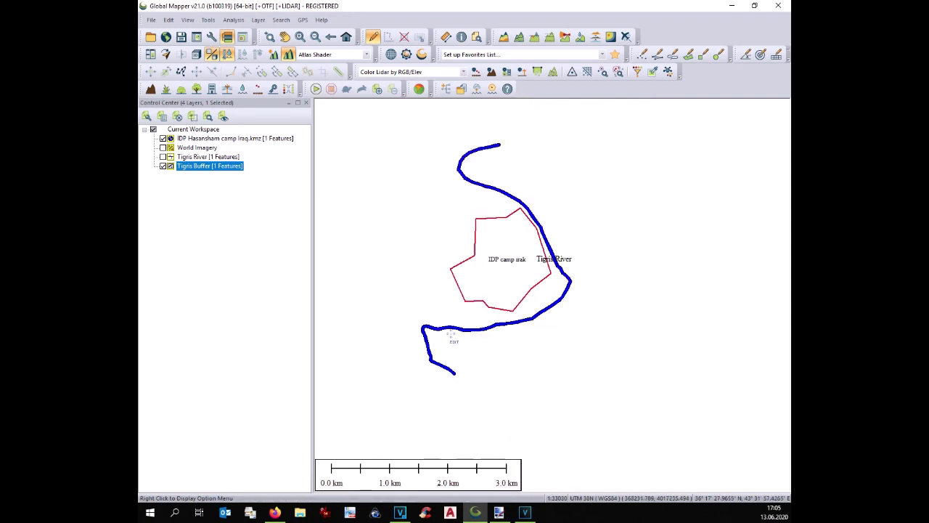
scroll(463, 214, up, 1)
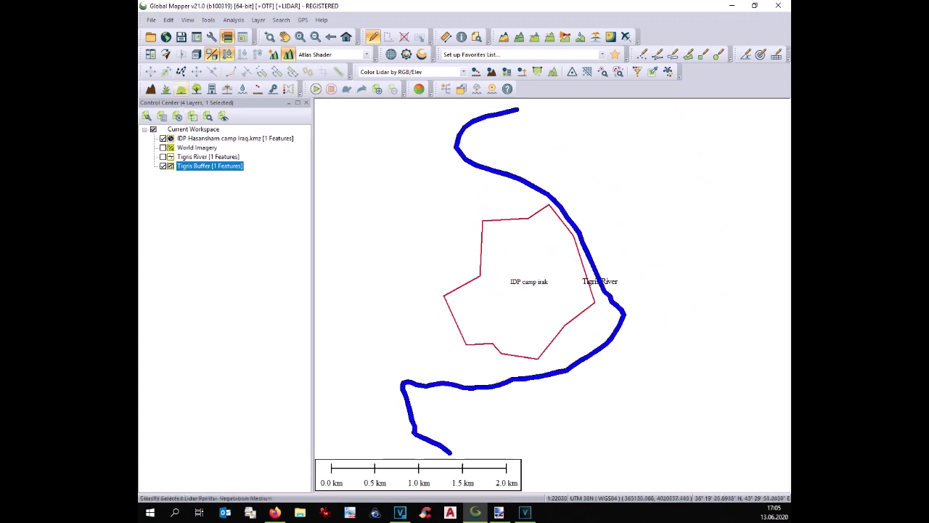
click(166, 37)
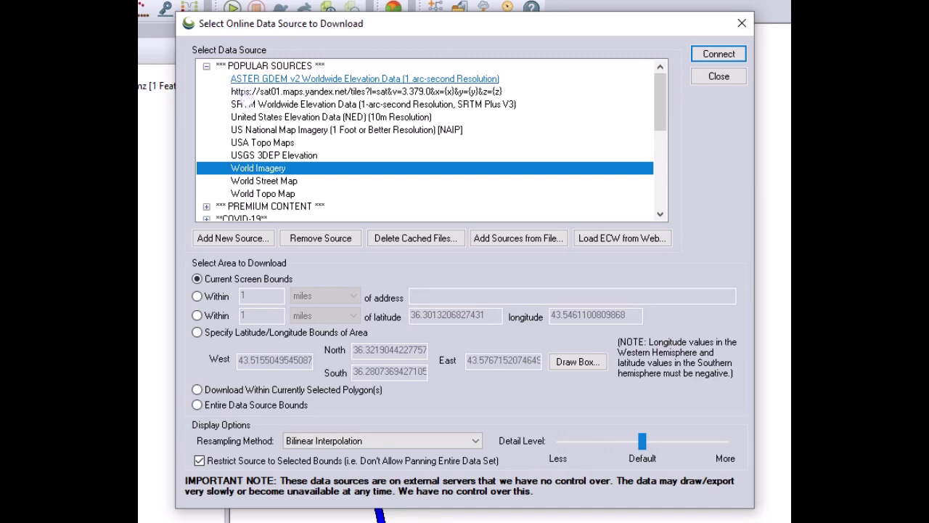
click(250, 106)
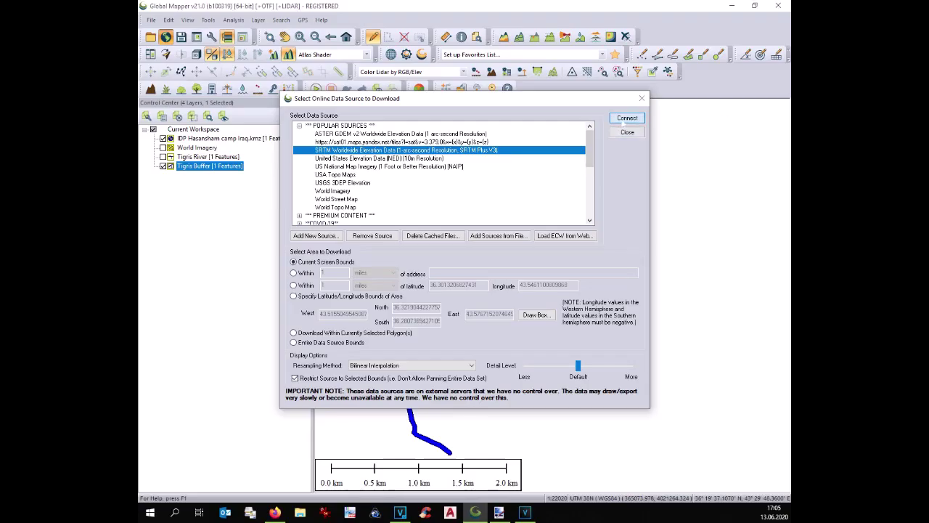
click(624, 120)
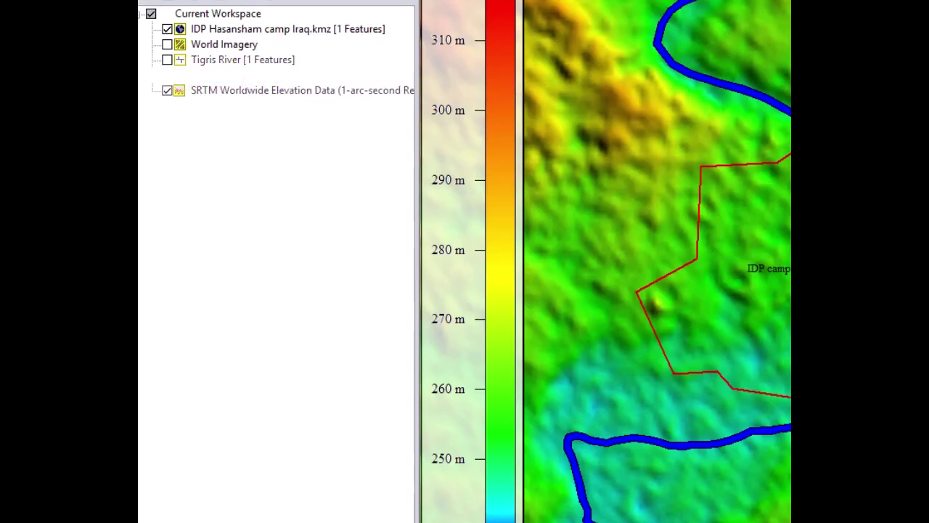
Select all features in the Tigris Buffer layer and apply elevations to them from the terrain layers
right_click(244, 77)
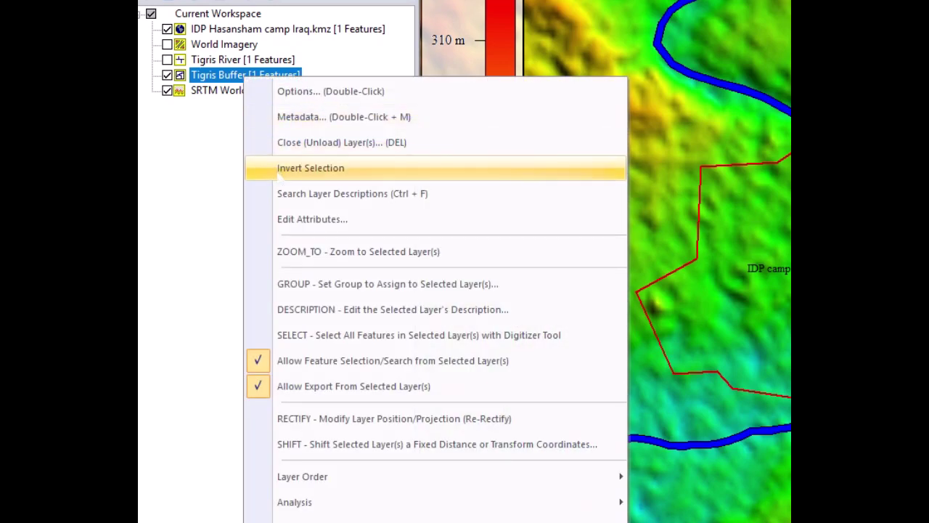
click(326, 336)
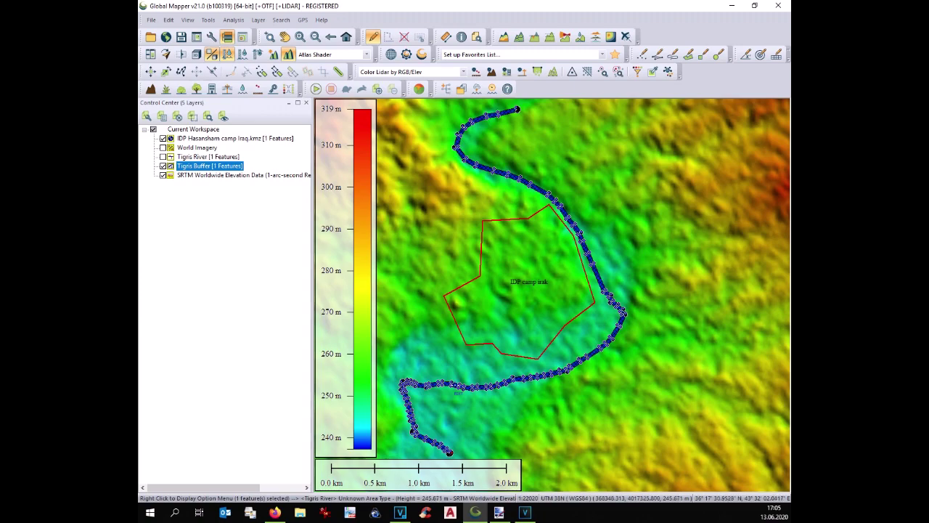
right_click(456, 386)
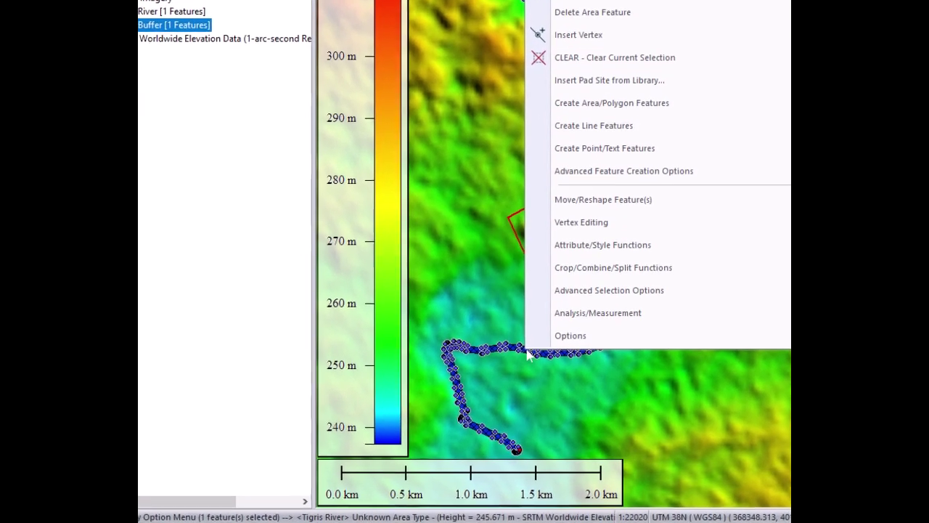
mouse_move(560, 321)
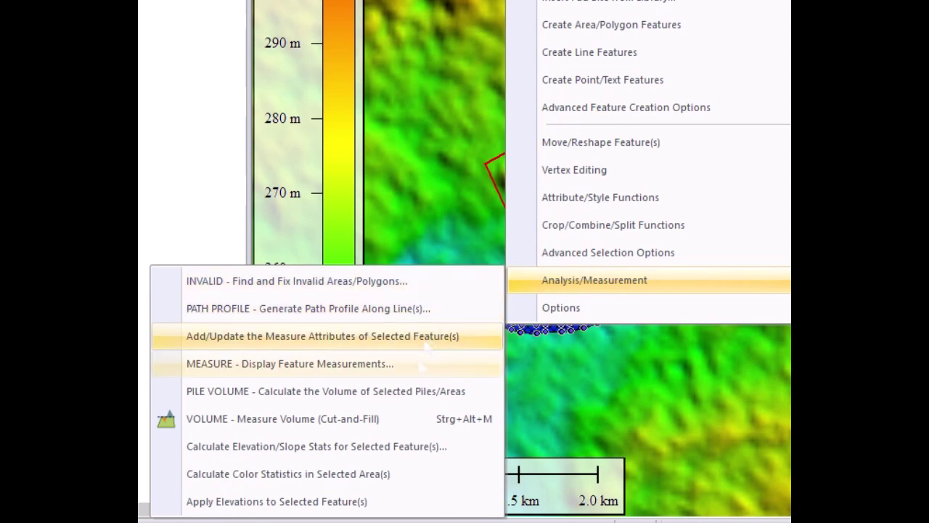
click(399, 503)
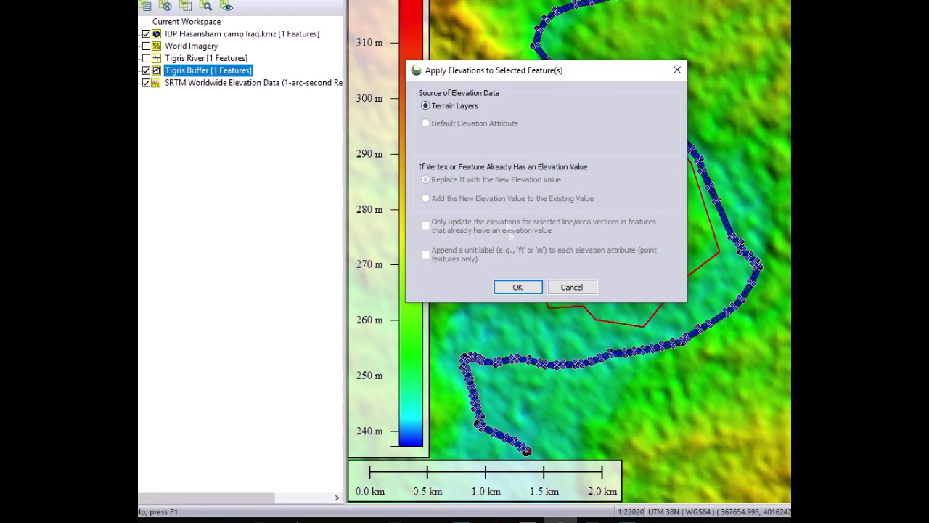
click(516, 288)
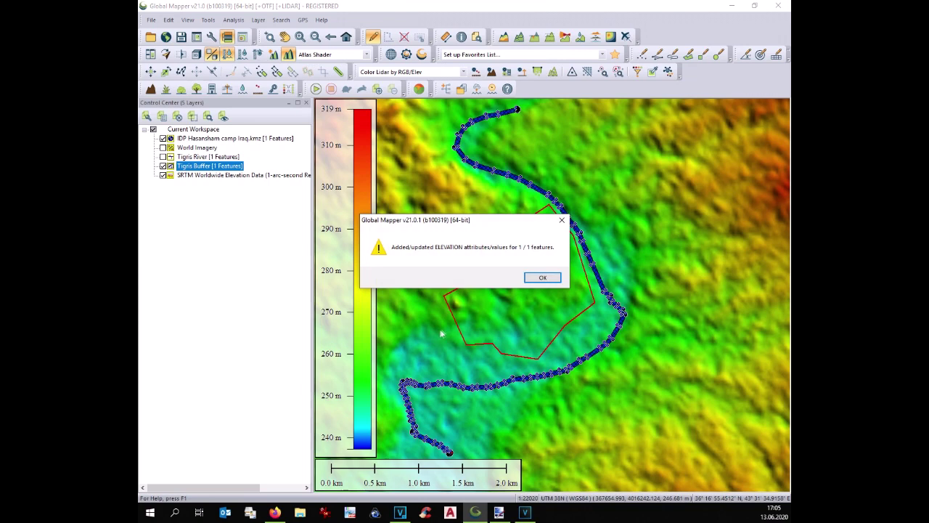
click(547, 283)
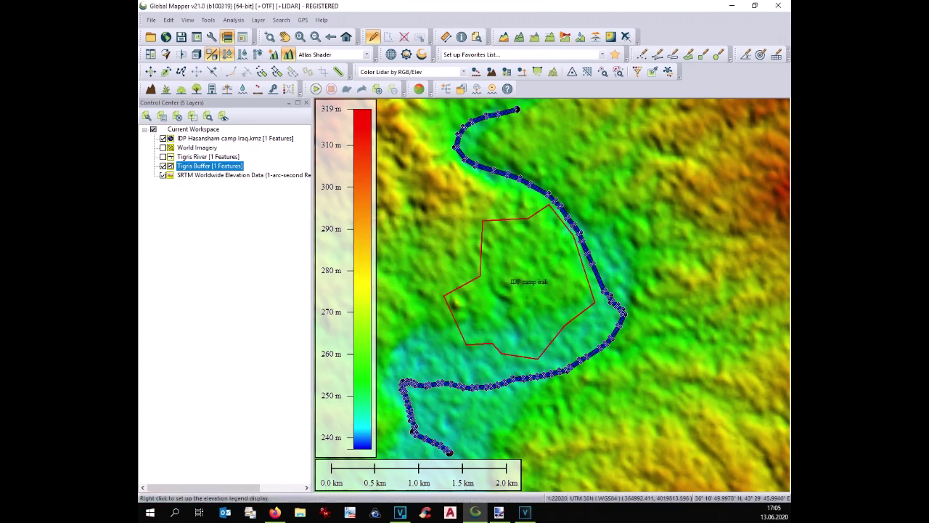
Replace the visible SRTM elevation background with the World Imagery layer and clear the buffer selection
click(163, 175)
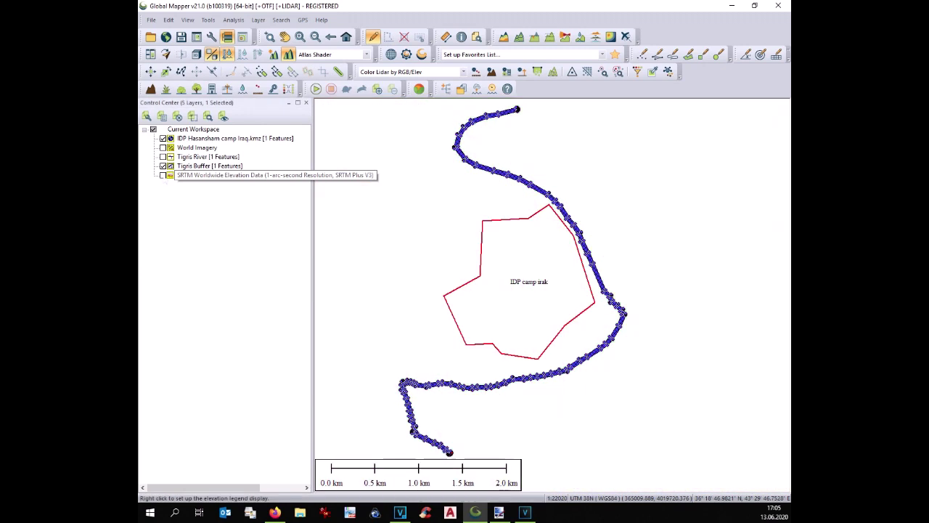
click(404, 38)
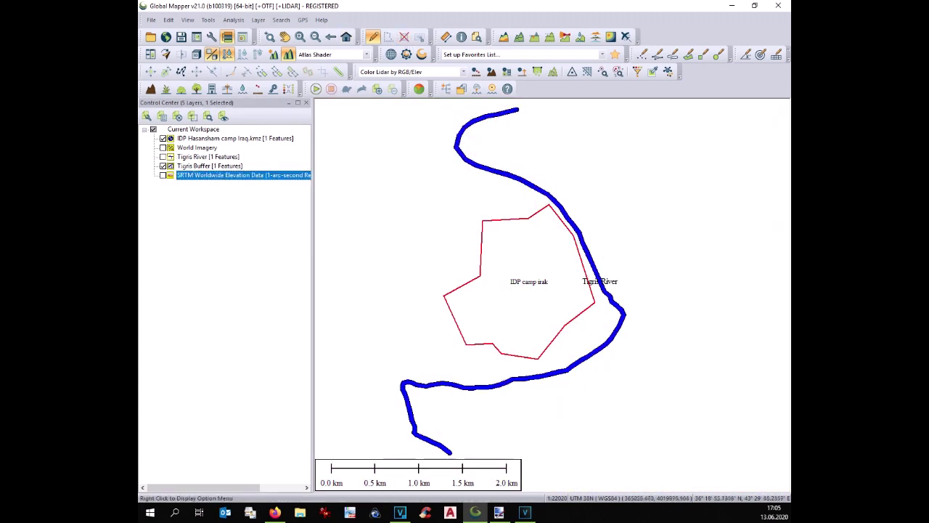
click(163, 147)
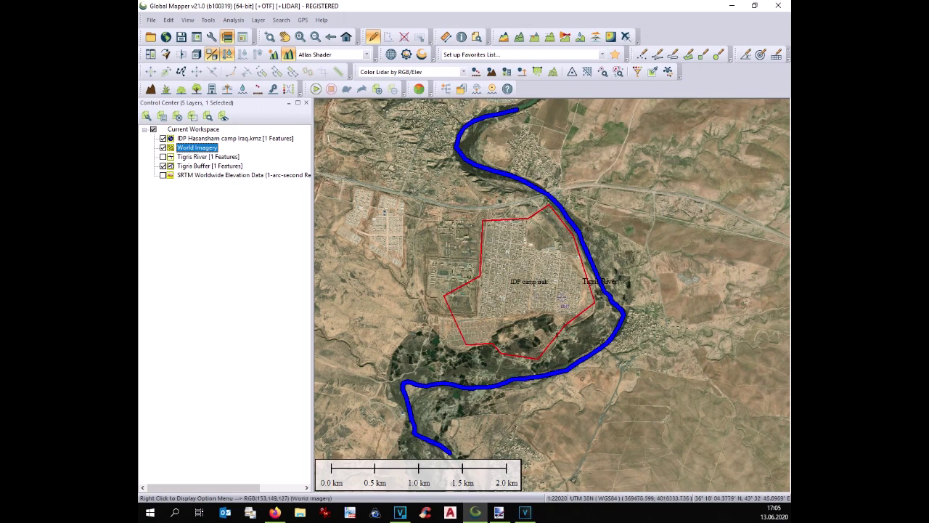
Load the shapefile Max Water.shp from the Flooding Analysis folder into the current workspace
scroll(645, 358, up, 1)
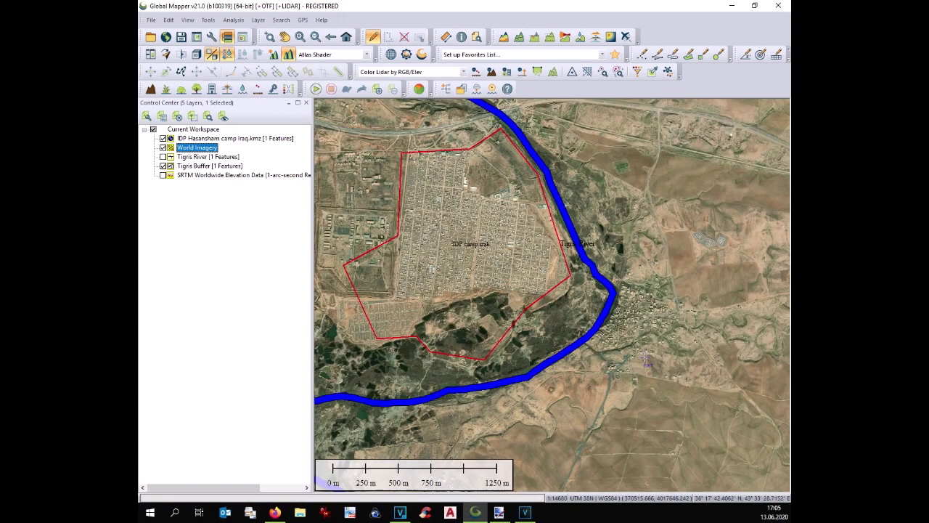
scroll(645, 358, up, 1)
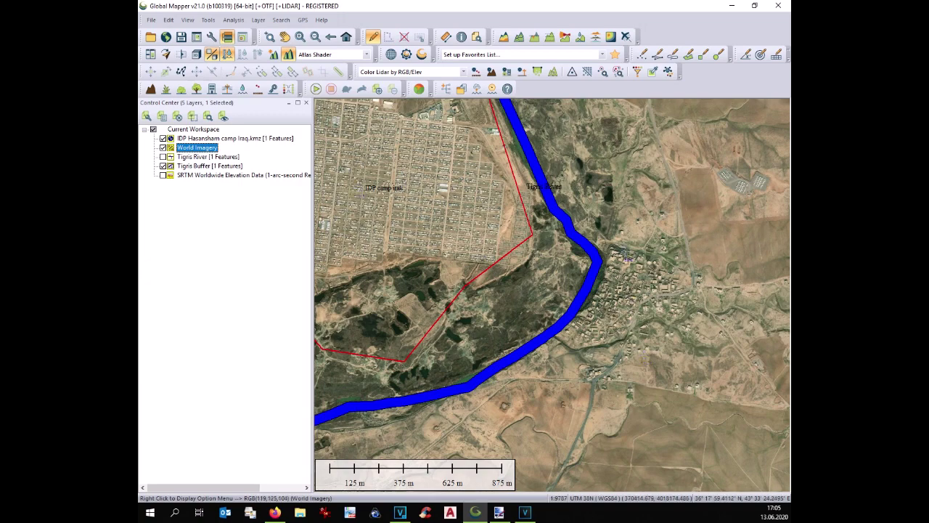
scroll(589, 372, down, 1)
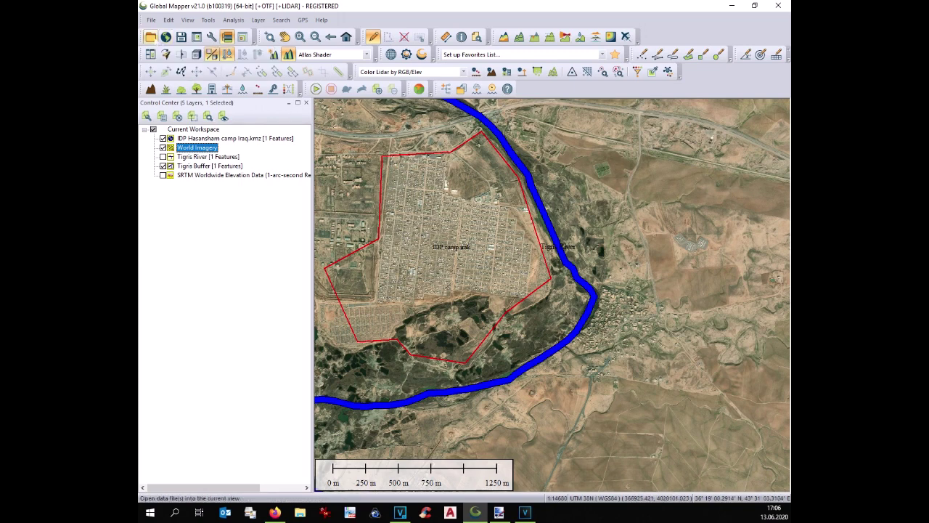
click(150, 37)
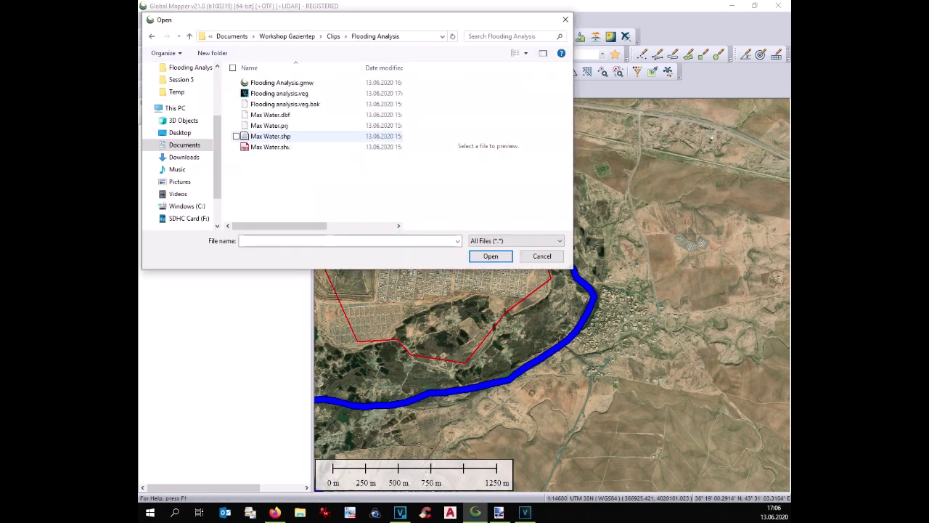
click(270, 135)
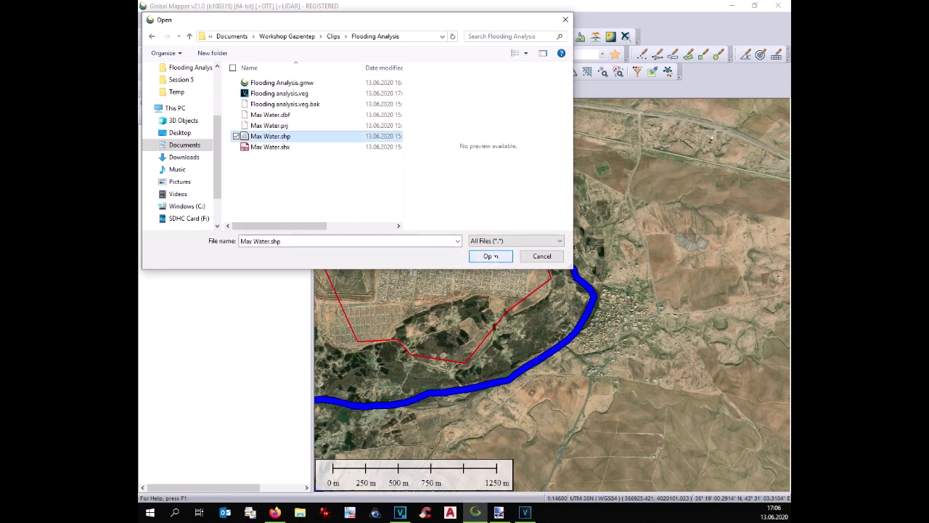
click(490, 257)
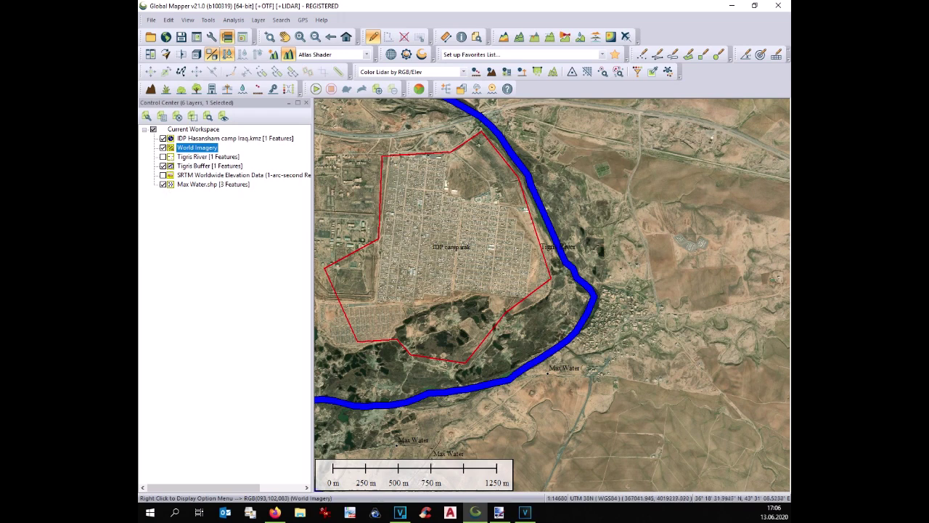
Hide the World Imagery layer and show the SRTM Worldwide Elevation Data layer under the whole river and camp
click(163, 147)
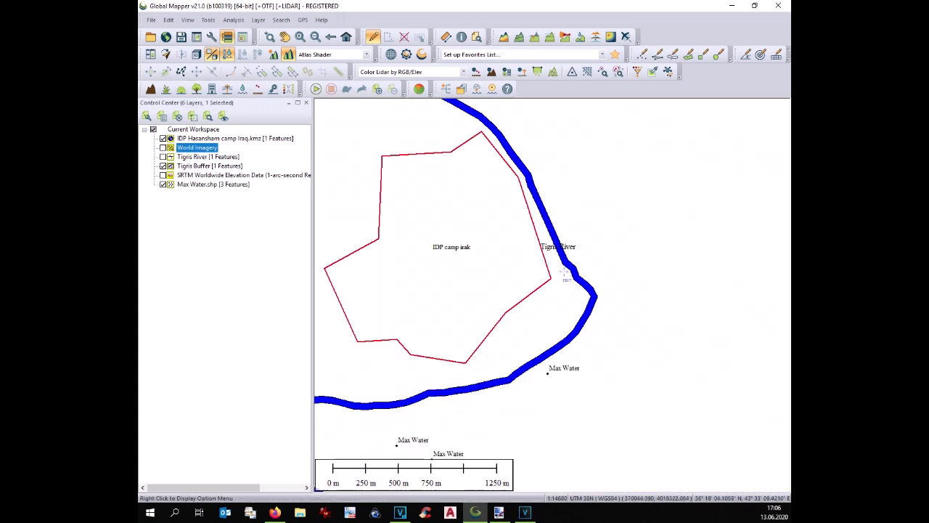
scroll(580, 259, down, 1)
scroll(464, 400, up, 1)
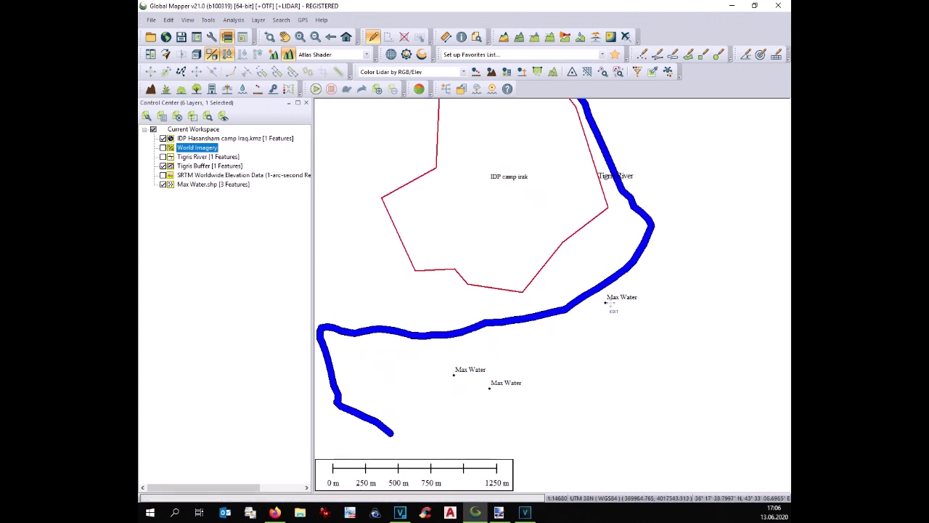
scroll(610, 305, down, 1)
scroll(611, 303, down, 1)
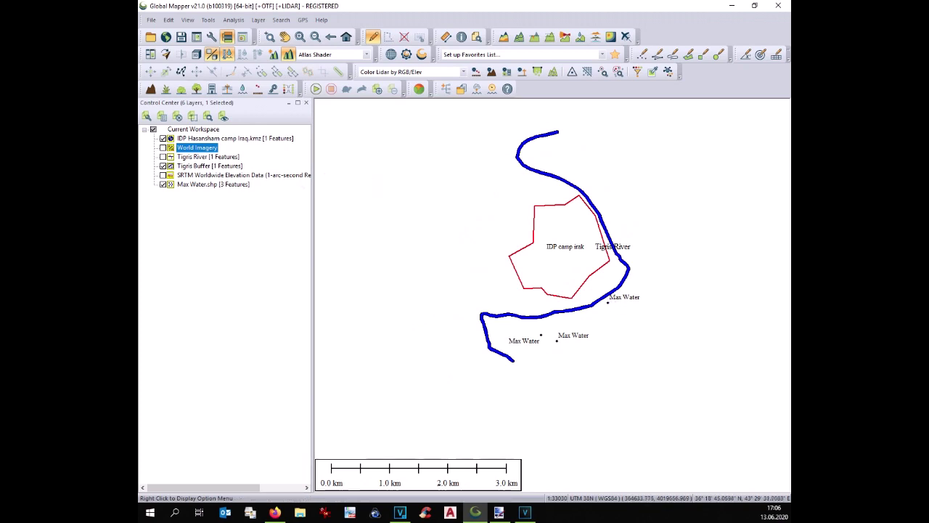
click(164, 174)
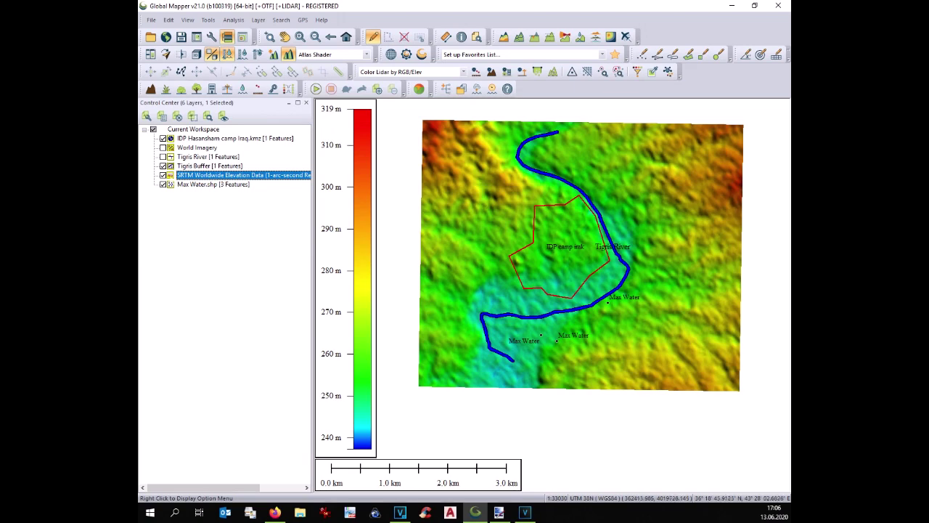
Select all features in the Tigris Buffer layer with the Digitizer tool
click(181, 167)
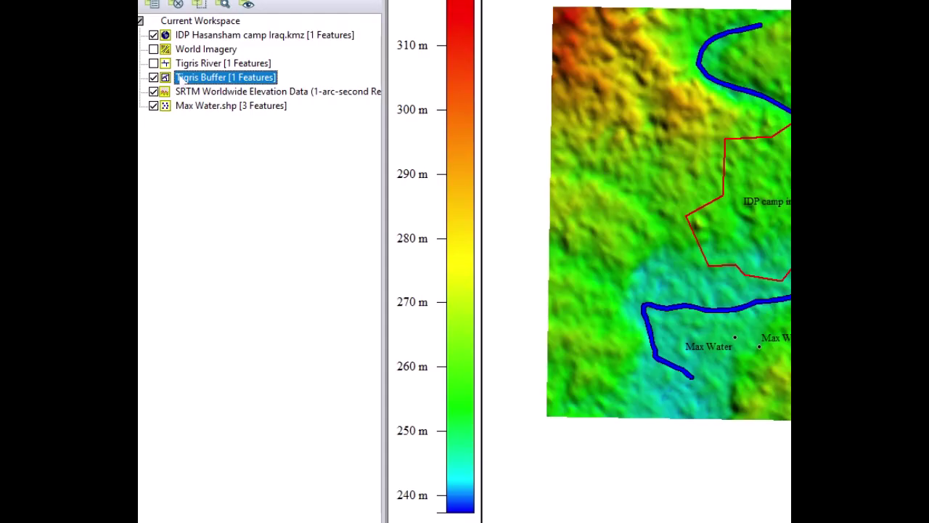
key(Delete)
right_click(180, 75)
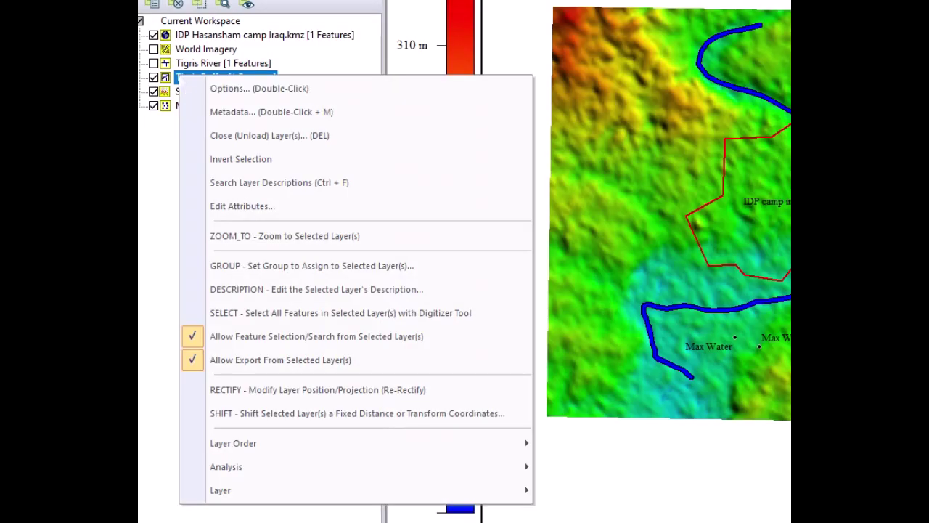
click(244, 315)
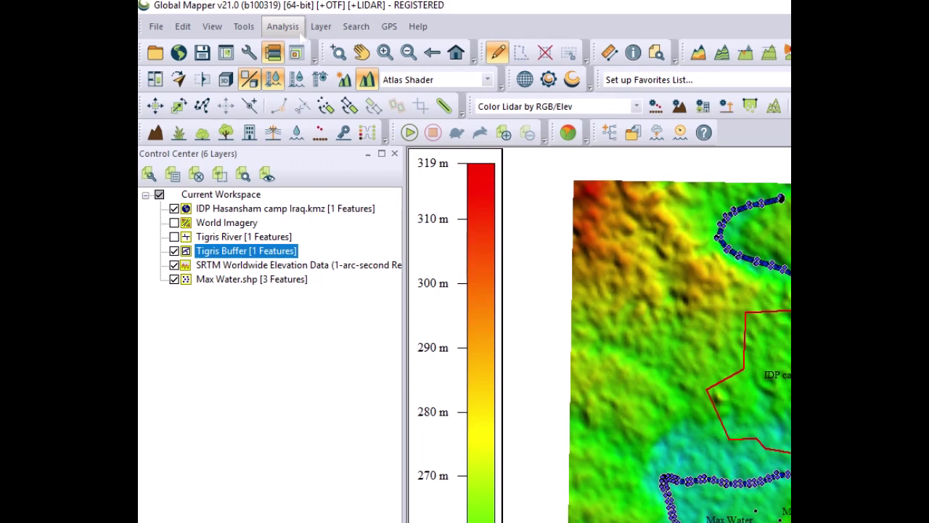
Simulate a 2 meter water level rise from the selected river buffer into a layer named river level 2m
click(282, 26)
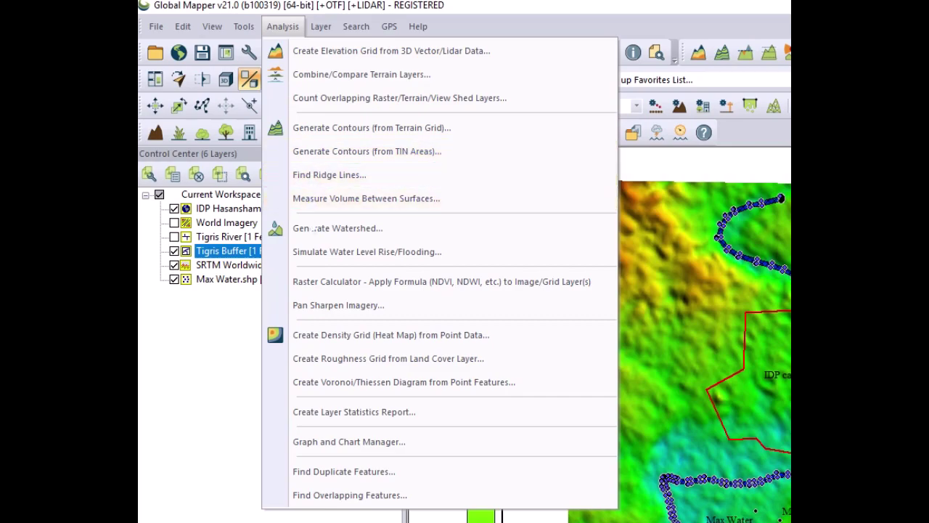
click(319, 252)
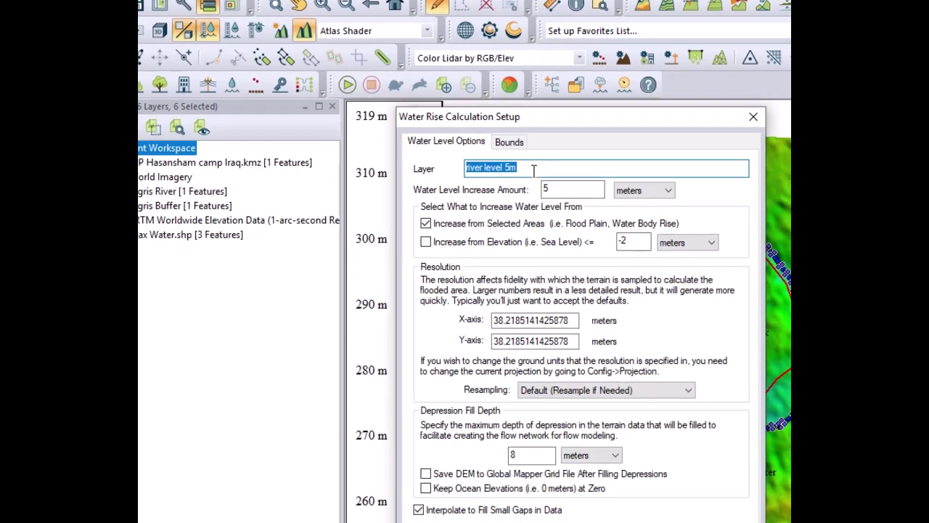
double_click(545, 196)
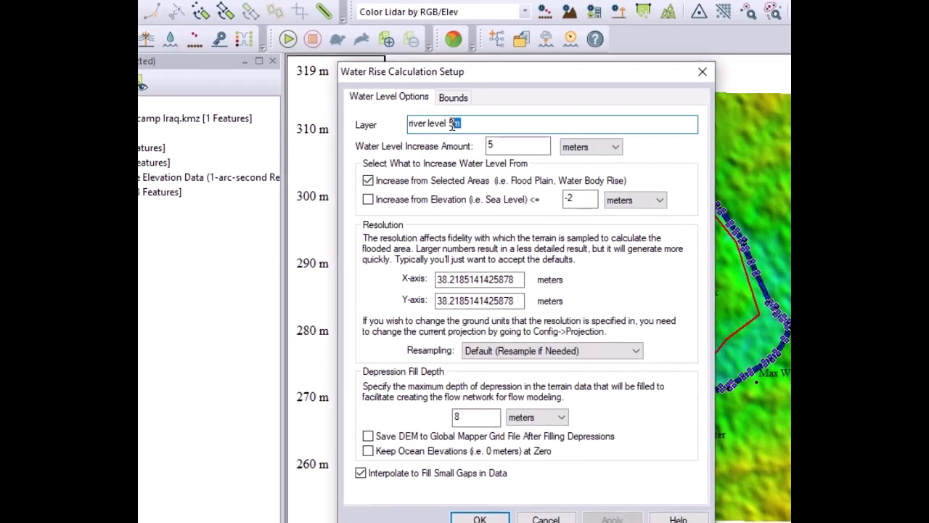
text(2)
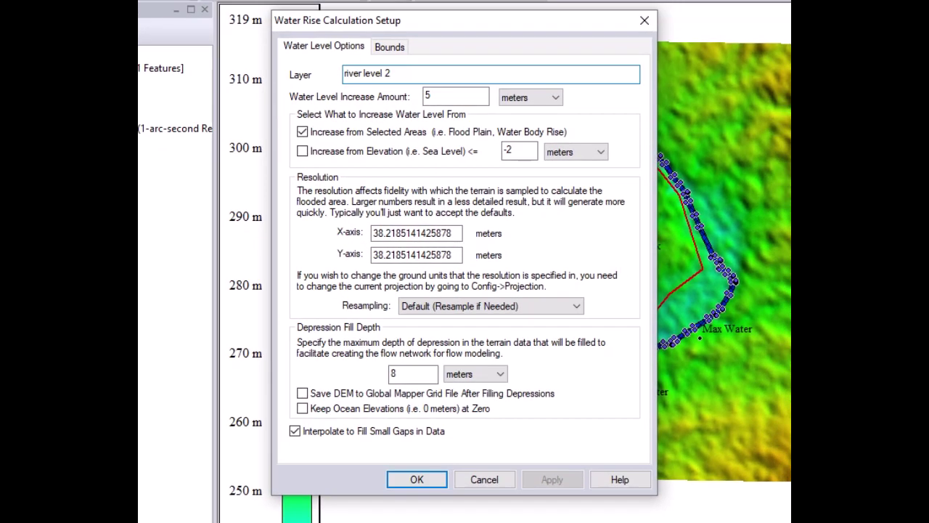
double_click(446, 93)
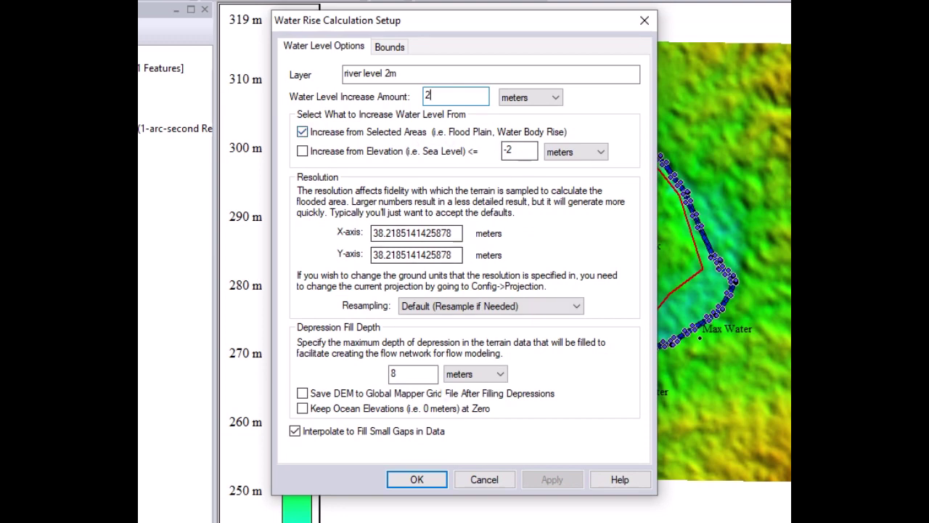
click(424, 484)
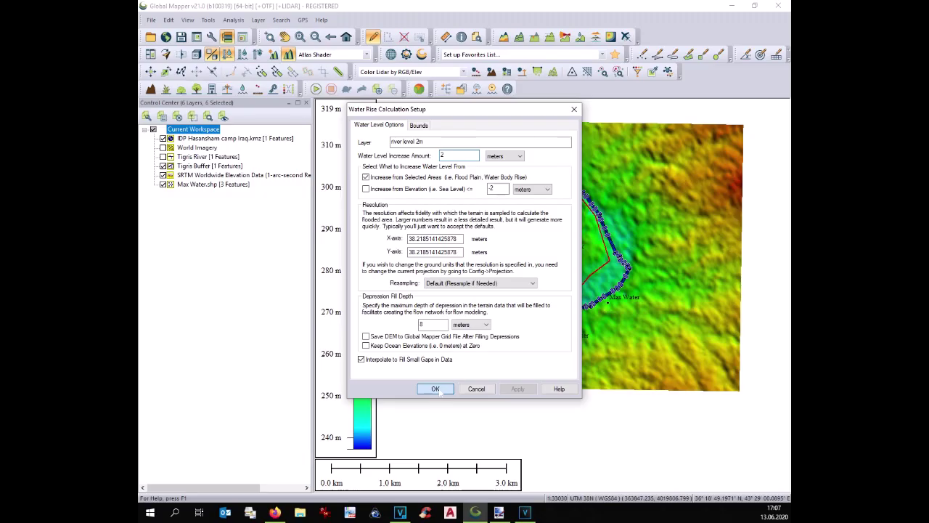
click(435, 388)
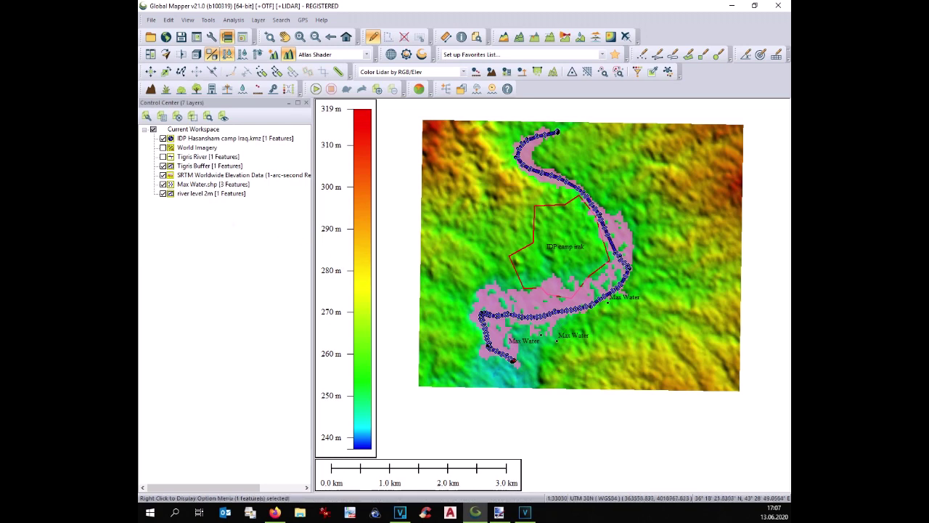
Hide the river level 2m layer and simulate a 3 meter water level rise into a layer named river level 3m
click(162, 194)
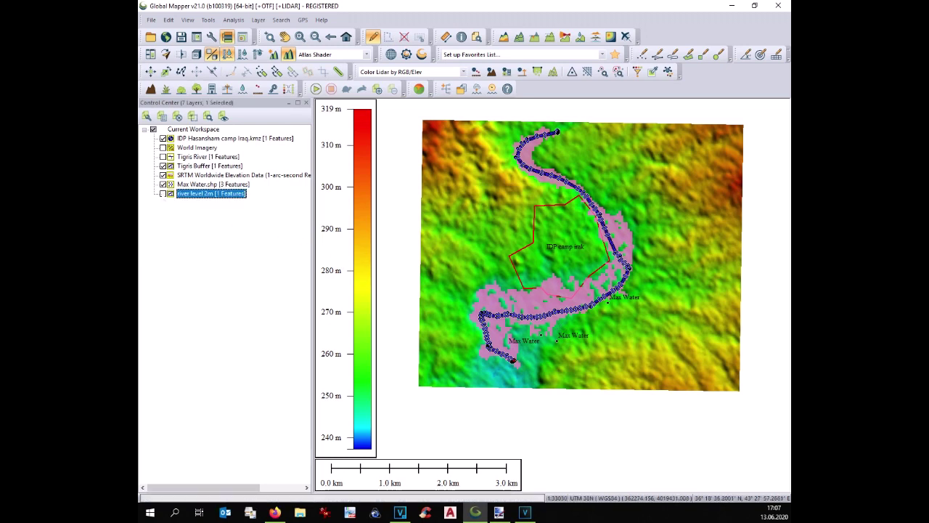
click(233, 19)
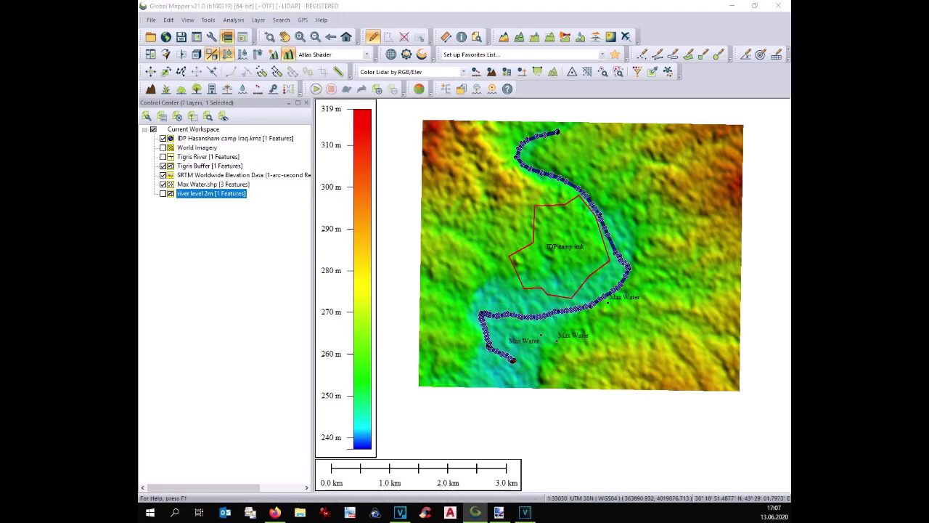
click(290, 166)
drag(427, 140, 417, 141)
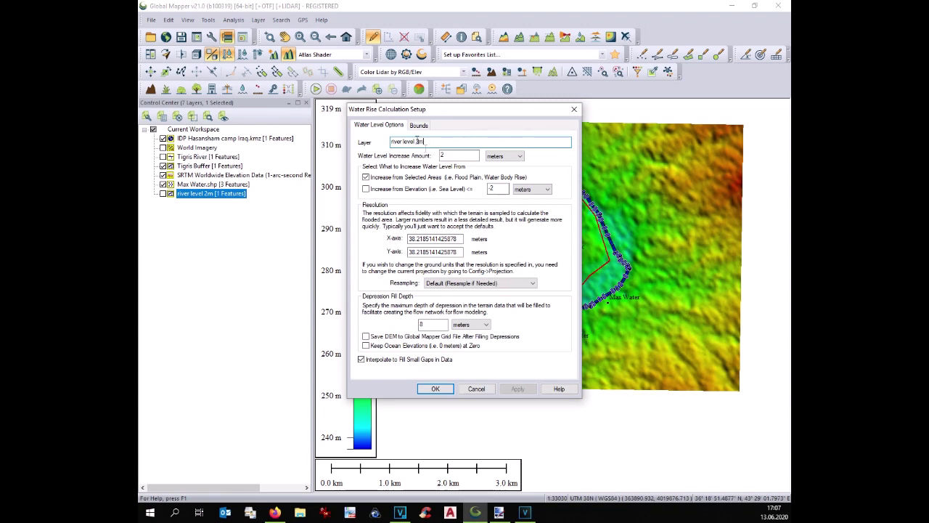
text(3)
key(Tab)
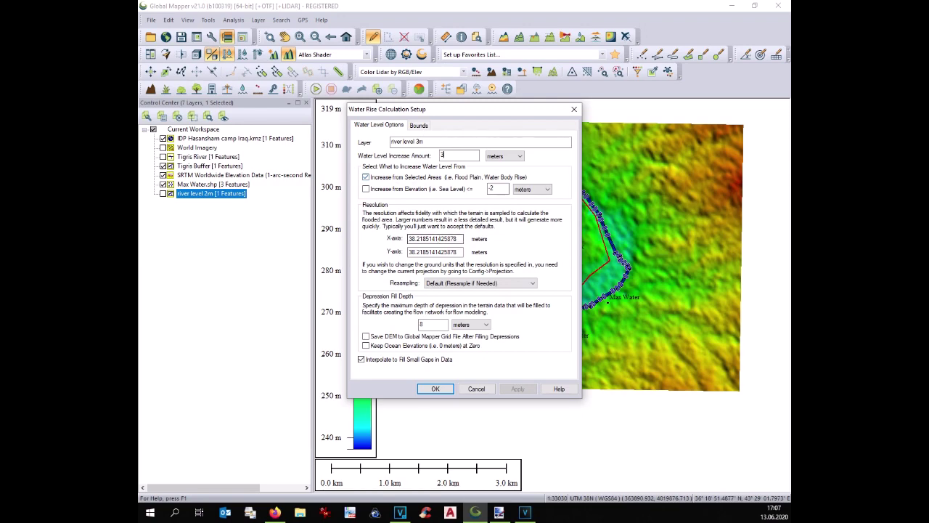
click(436, 390)
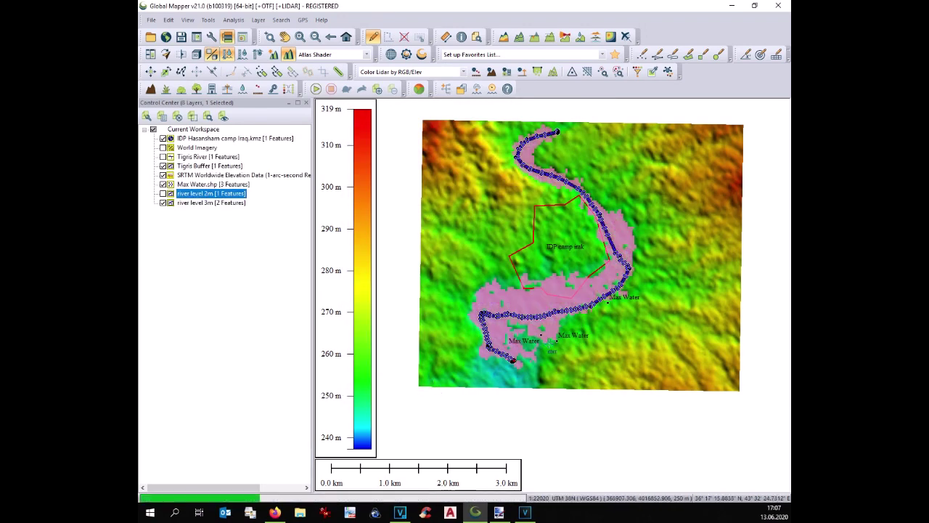
Hide the river level 3m layer and simulate a 4 meter water level rise into a layer named river level 4m
scroll(550, 345, up, 2)
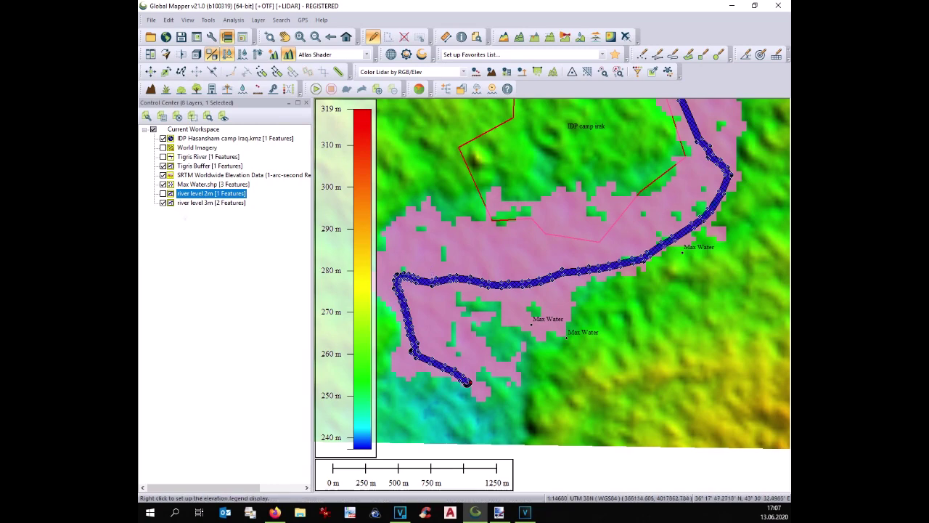
click(210, 202)
click(233, 20)
click(276, 167)
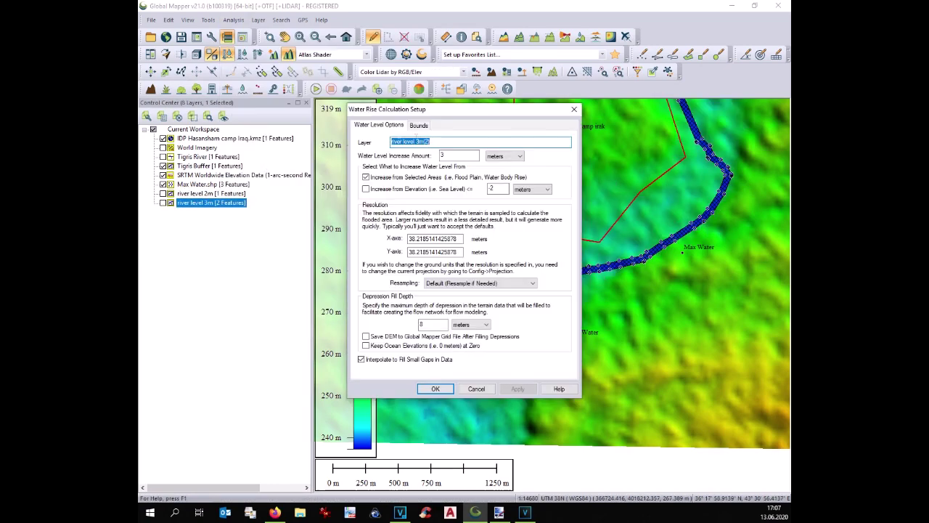
double_click(440, 141)
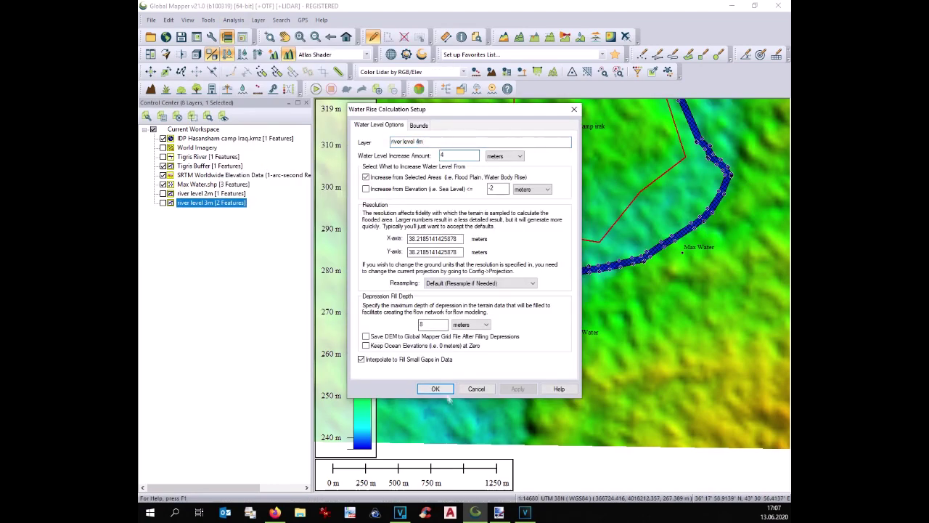
click(436, 388)
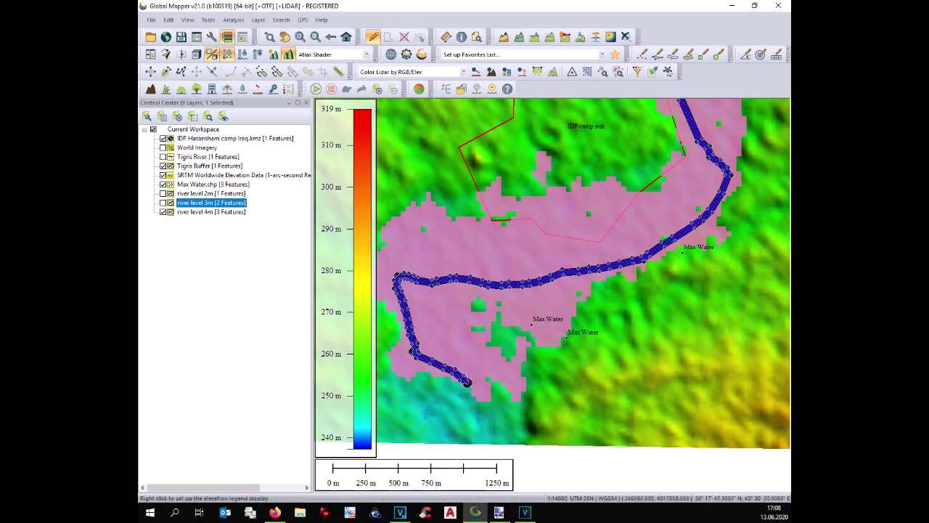
Simulate a 5 meter water level rise from the selected river buffer into a layer named river level 5m
click(194, 128)
click(233, 20)
click(276, 167)
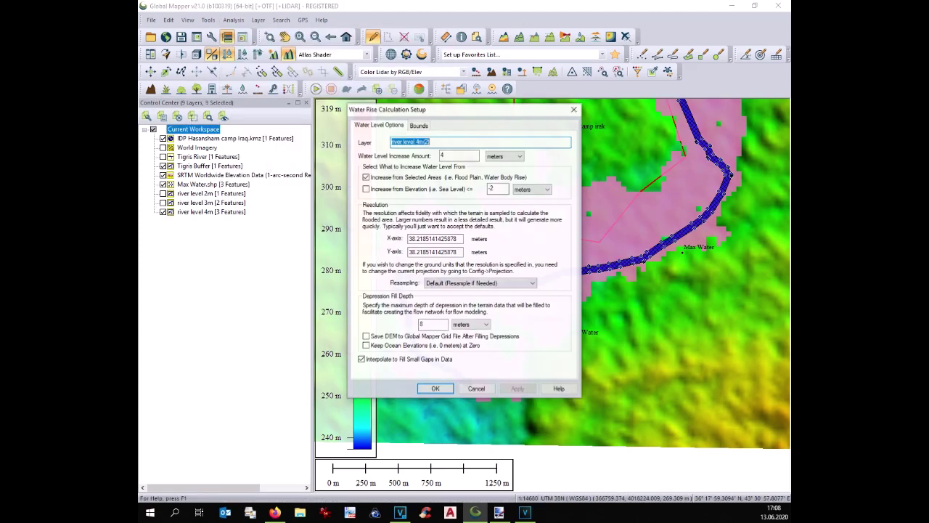
double_click(436, 141)
text(5m)
click(446, 154)
key(BackSpace)
text(5)
key(Return)
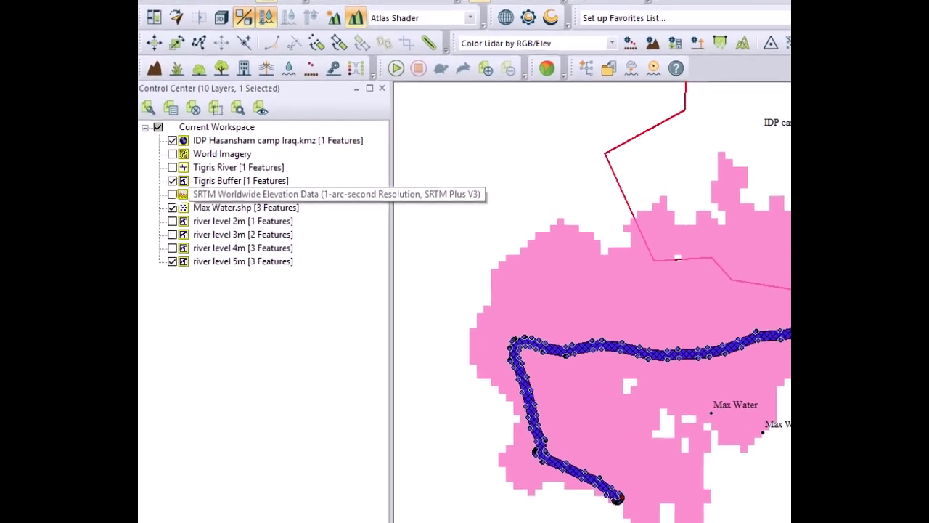
Hide the SRTM Worldwide Elevation Data layer and examine the full 5 meter flood extent around the camp
click(254, 194)
scroll(498, 280, down, 1)
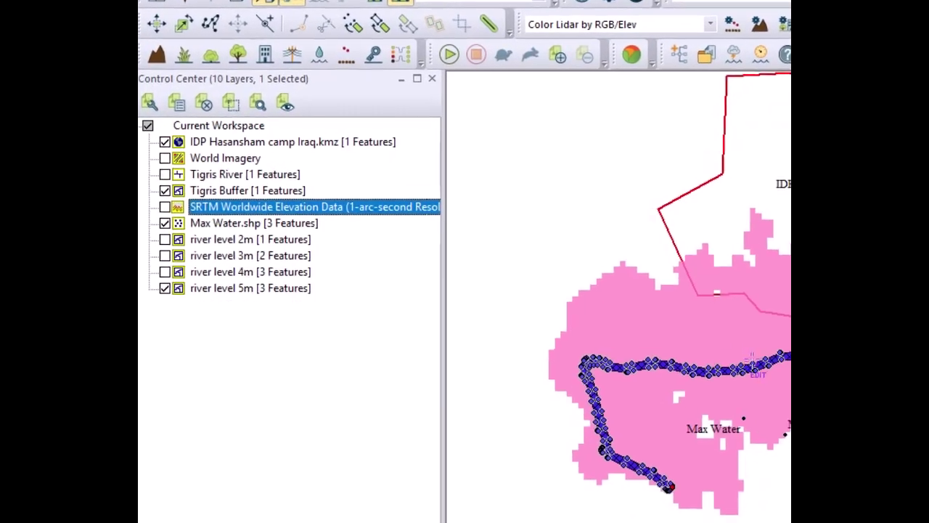
scroll(752, 360, down, 1)
scroll(761, 288, down, 1)
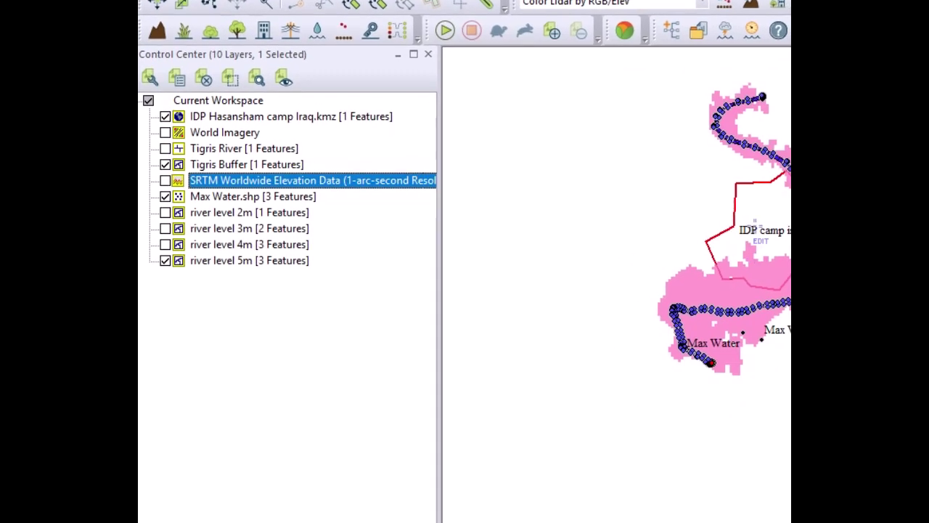
scroll(755, 220, up, 2)
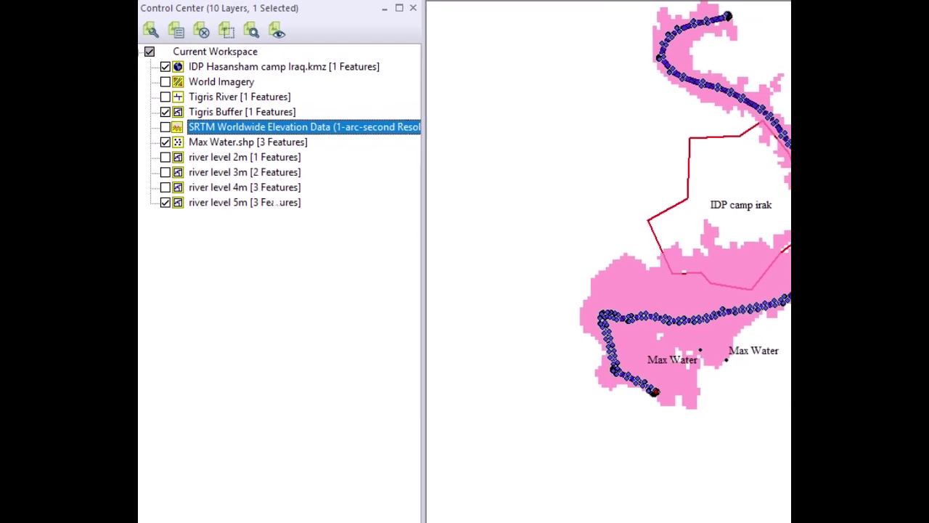
Select all river level 5m features and combine them with the selected Tigris Buffer area, regardless of attribute set
click(277, 203)
right_click(258, 202)
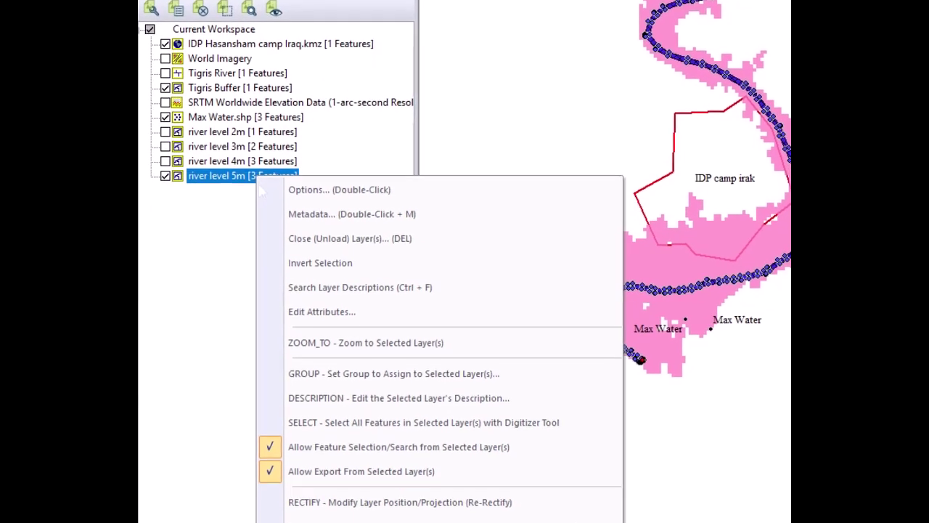
click(313, 421)
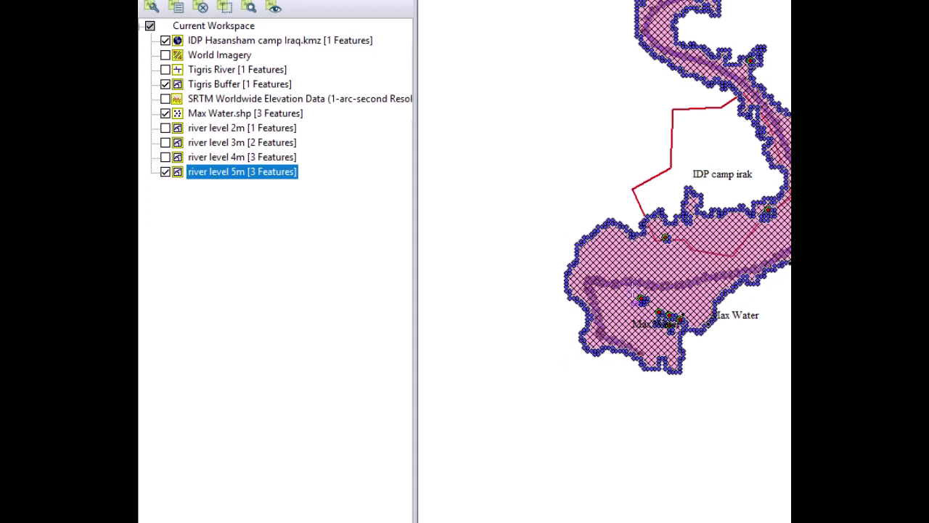
right_click(636, 297)
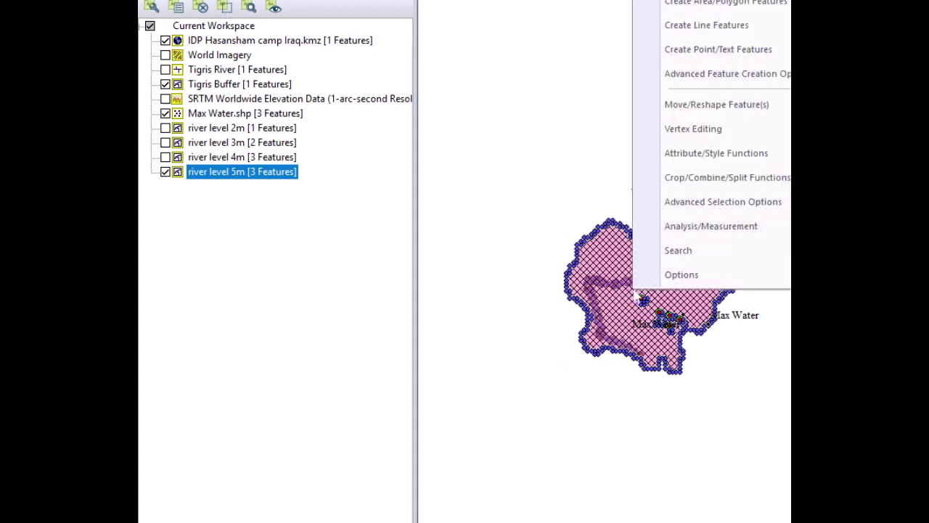
mouse_move(638, 177)
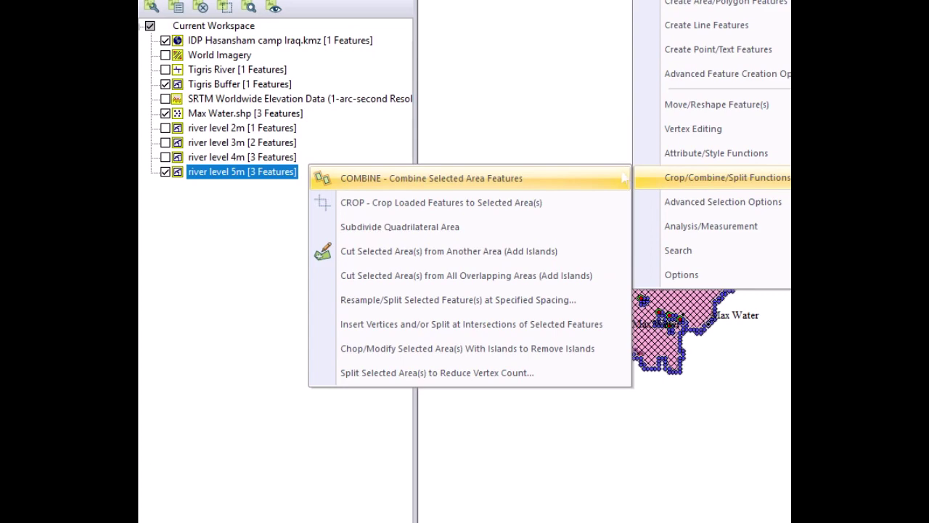
click(625, 178)
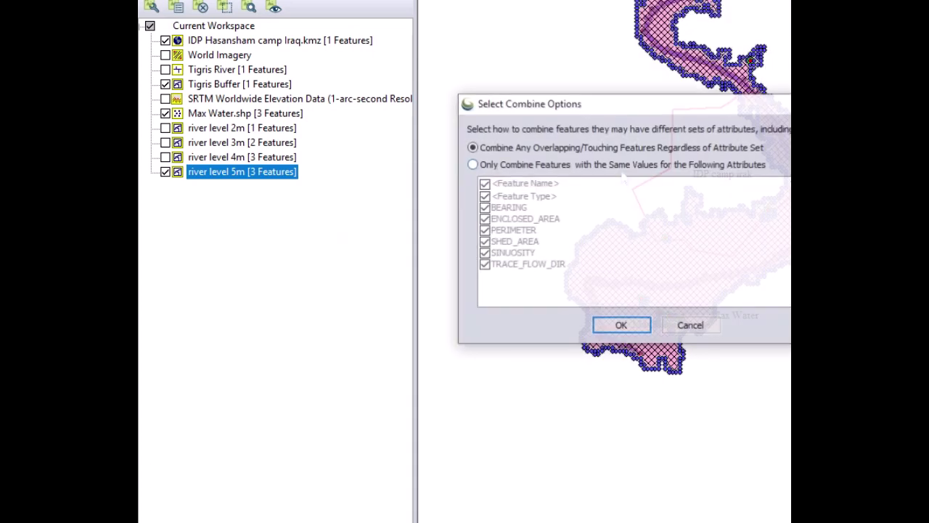
click(619, 324)
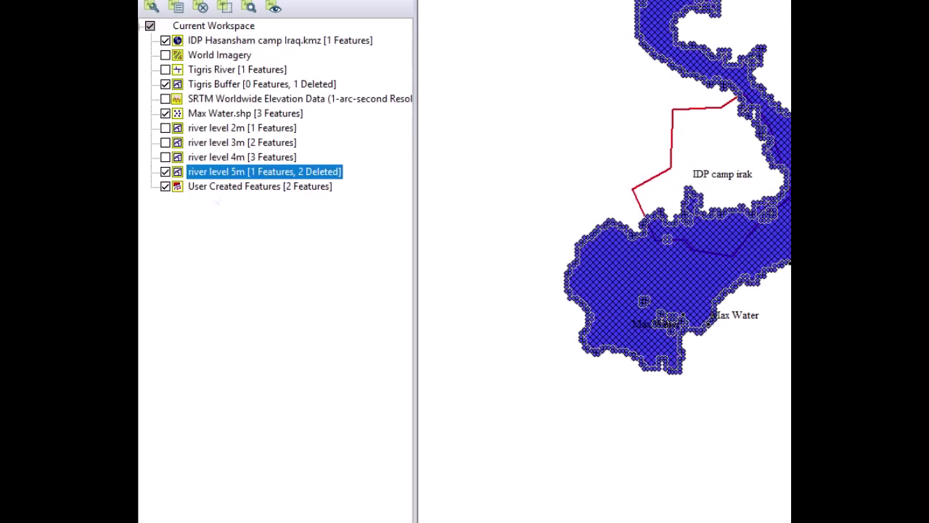
Rename the User Created Features layer as River Flood 5m and make it a normal layer
click(213, 189)
click(212, 190)
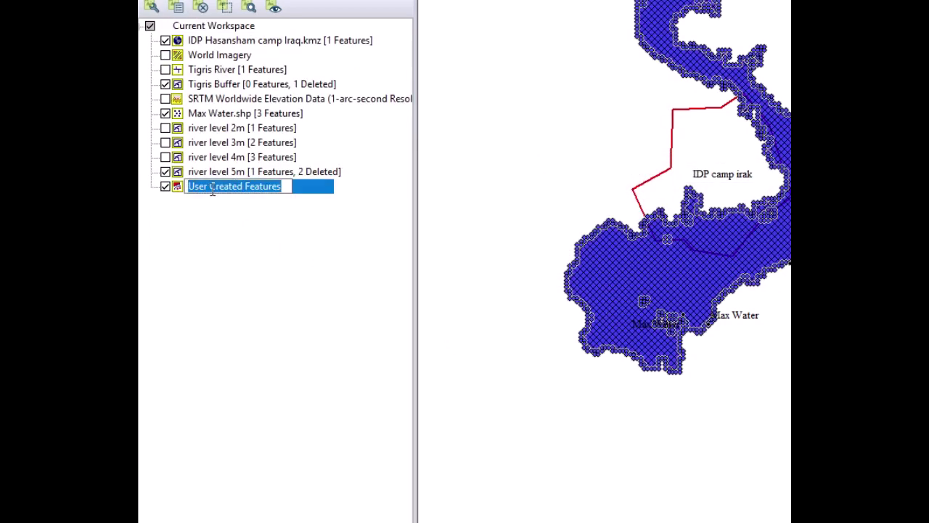
text(River F)
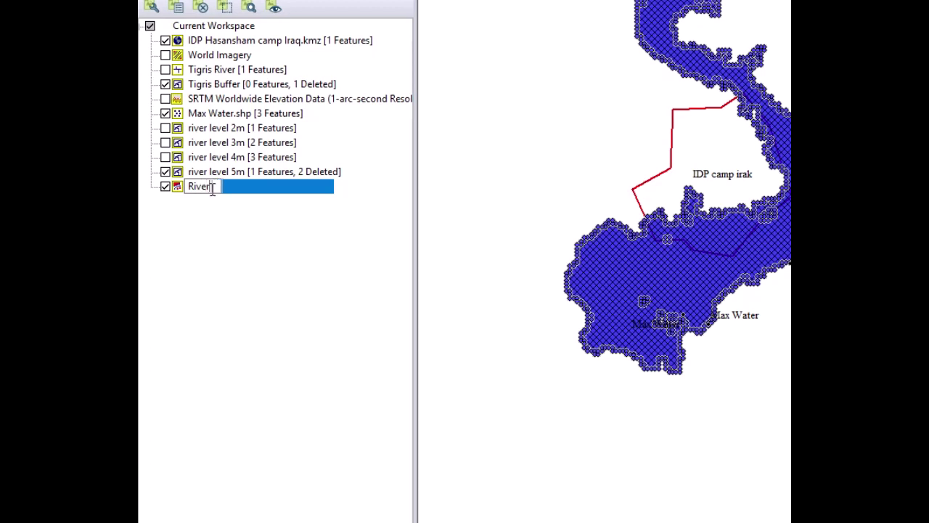
text(lood)
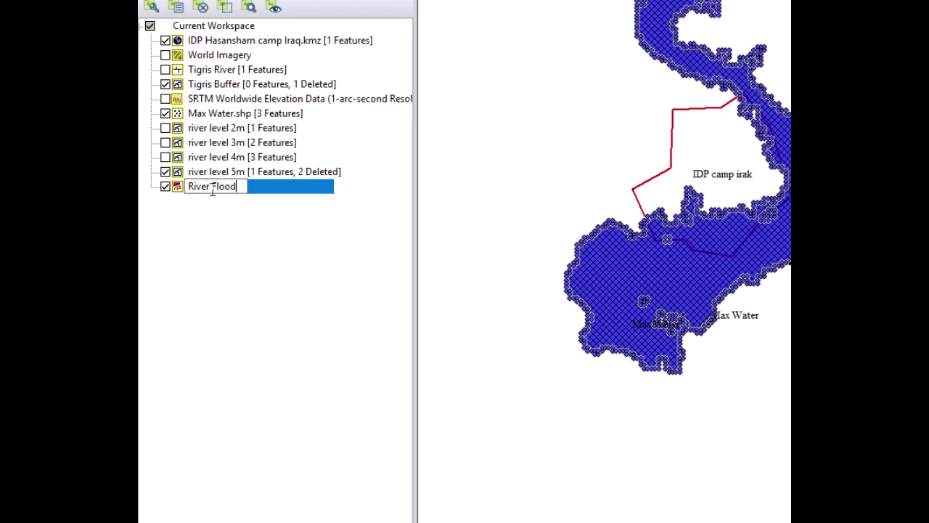
text( 5m)
click(210, 189)
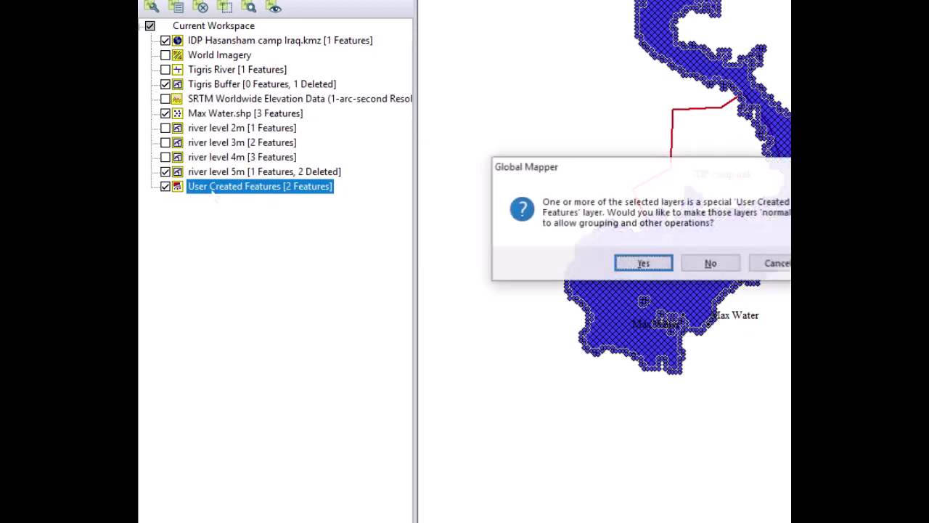
click(643, 263)
Select all features in the River Flood 5m layer and smooth their outlines
right_click(249, 186)
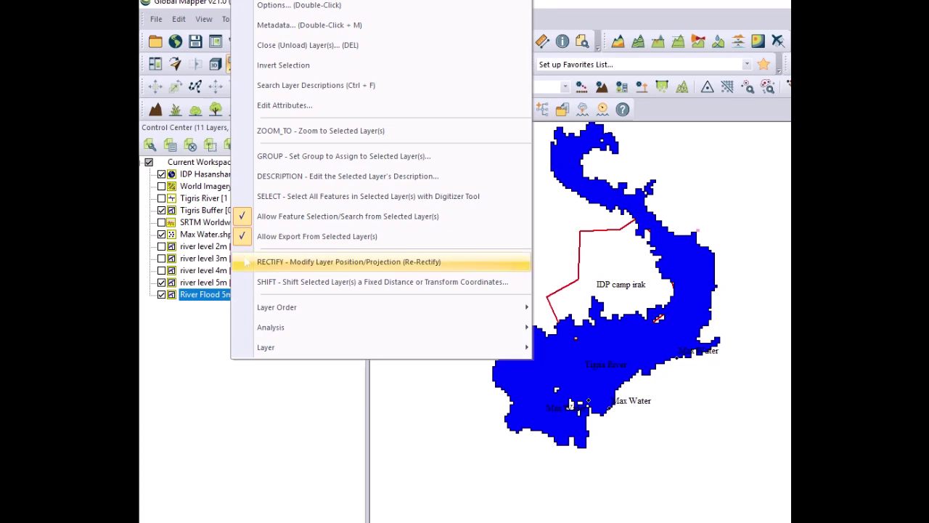
click(265, 197)
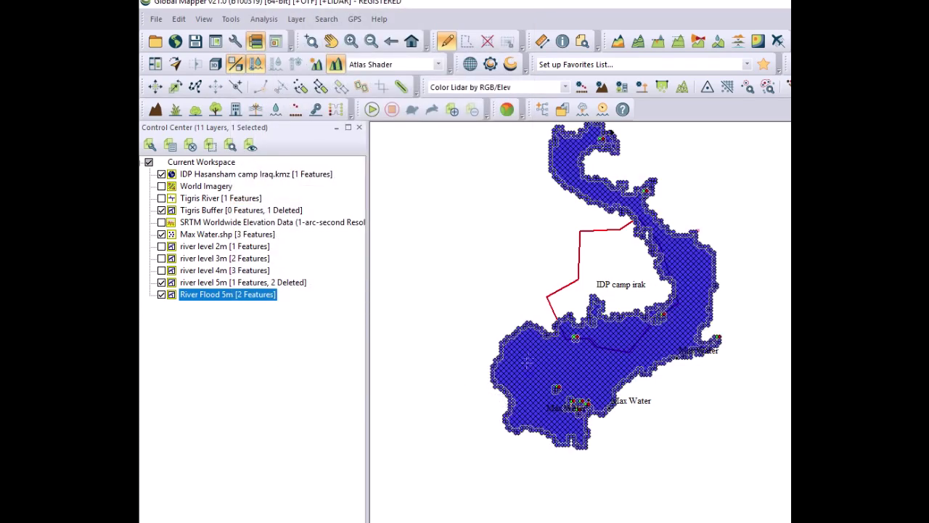
right_click(528, 366)
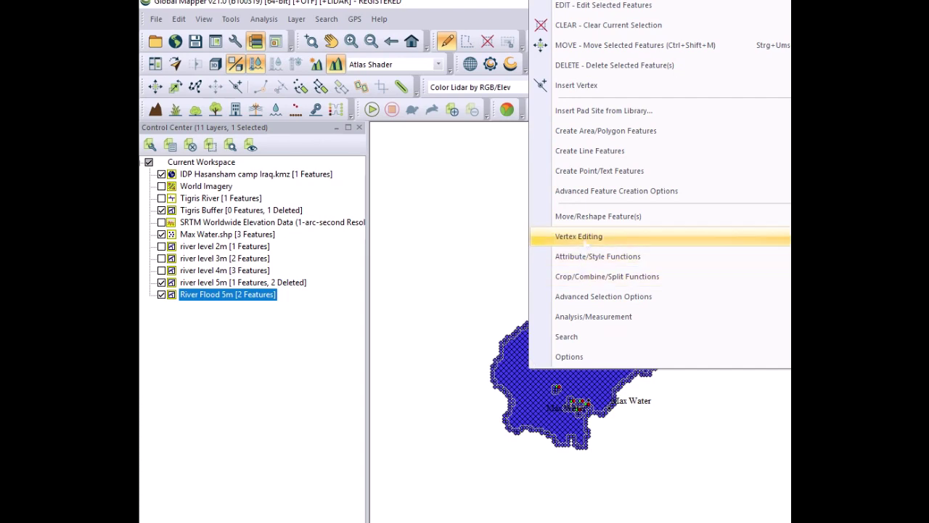
mouse_move(584, 243)
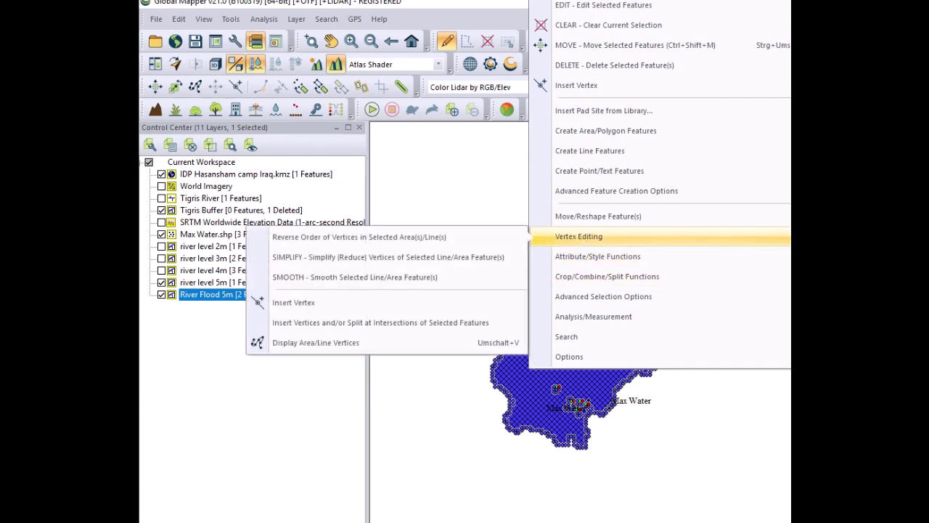
click(468, 274)
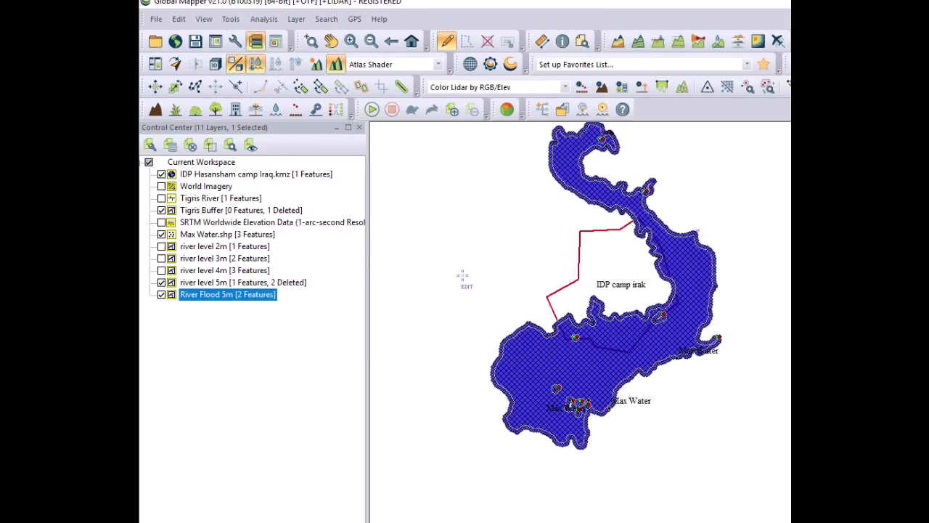
Give all River Flood 5m areas the same style with a solid blue fill
double_click(196, 294)
click(494, 146)
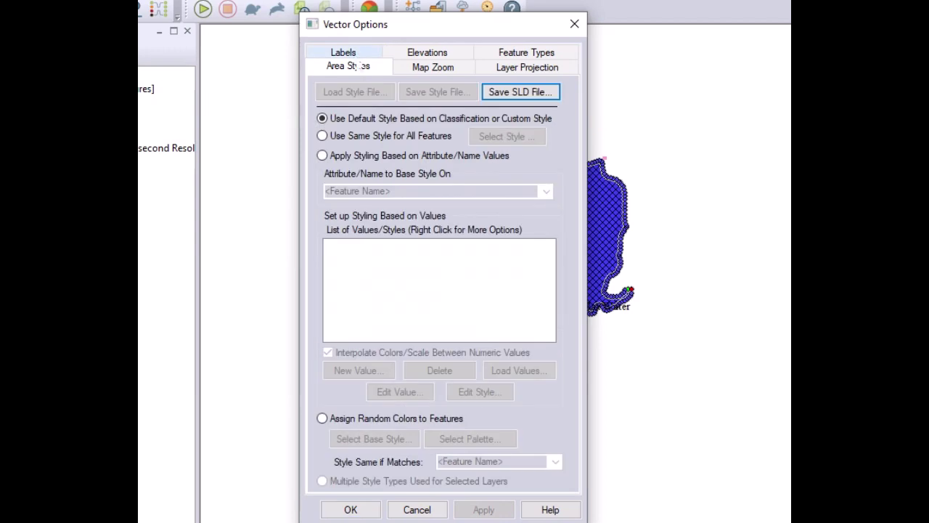
click(384, 135)
click(385, 161)
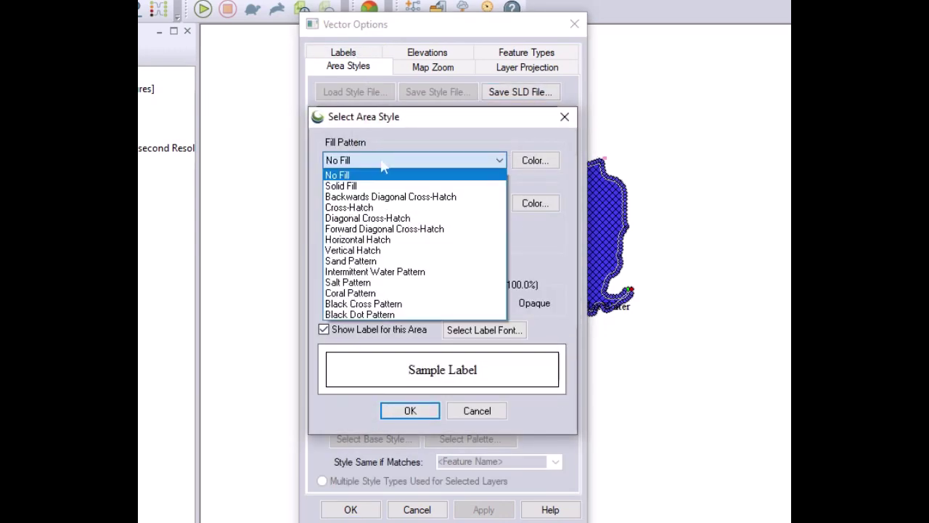
click(380, 185)
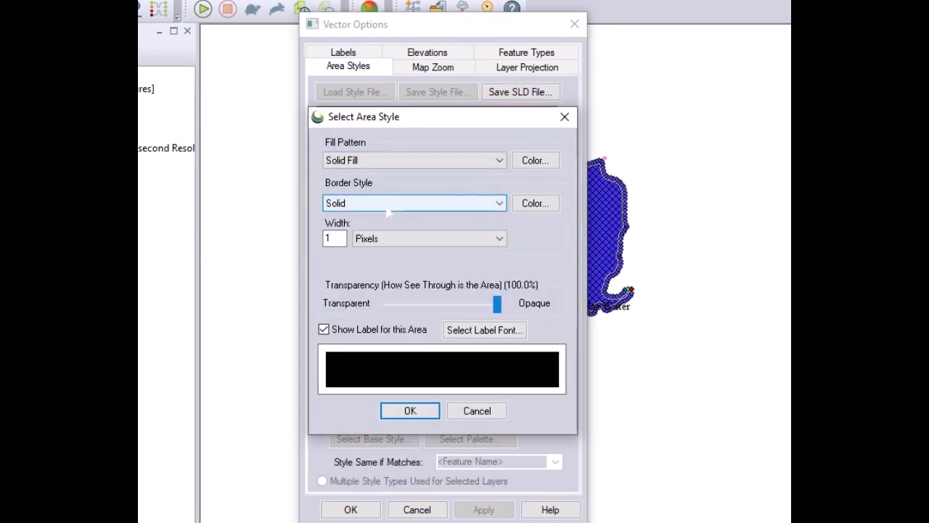
click(535, 159)
click(360, 240)
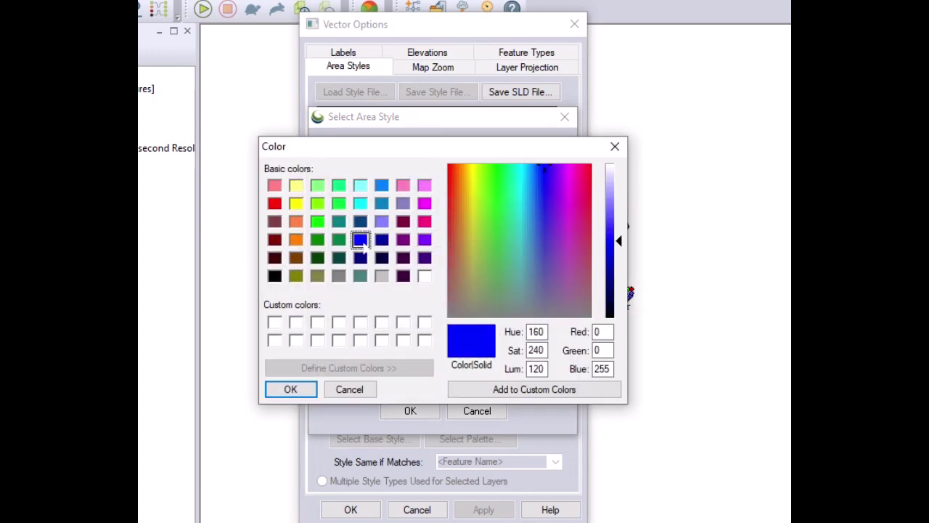
click(290, 389)
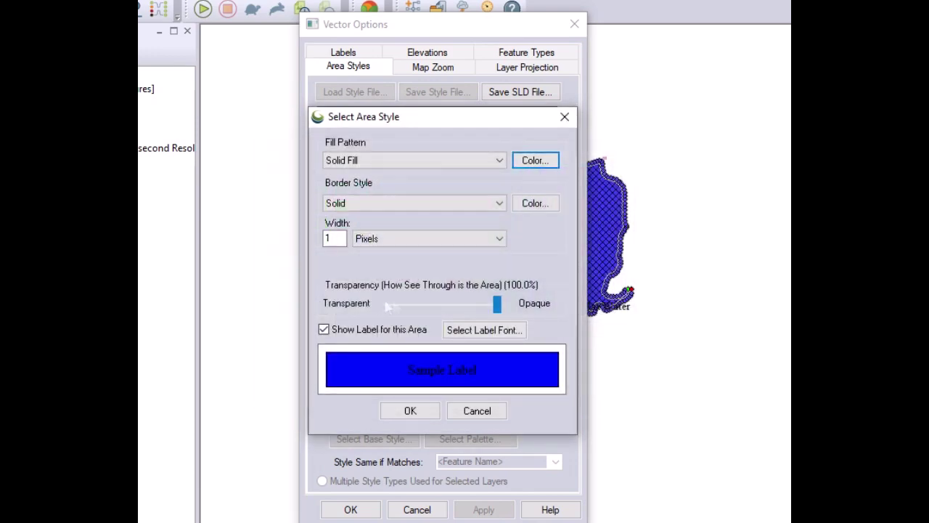
Set the flood area style's transparency to 60% and apply it to the layer
click(437, 310)
click(450, 315)
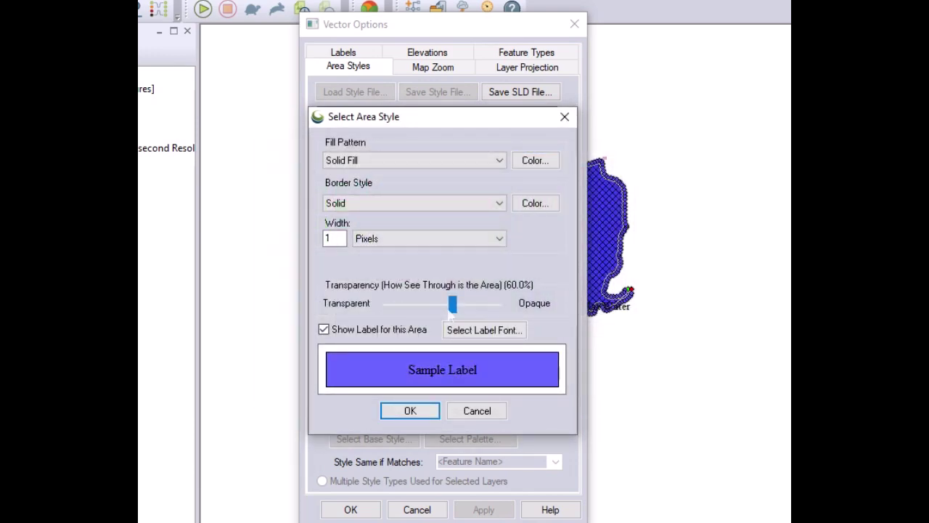
click(411, 410)
click(483, 510)
click(351, 510)
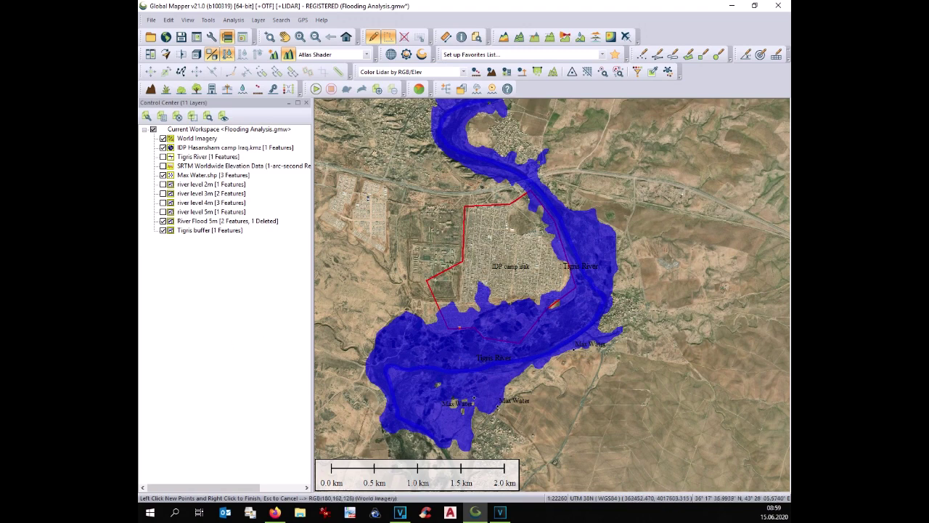
Hide the River Flood 5m layer and show the SRTM Worldwide Elevation Data closely framed around the camp
key(alt+Tab)
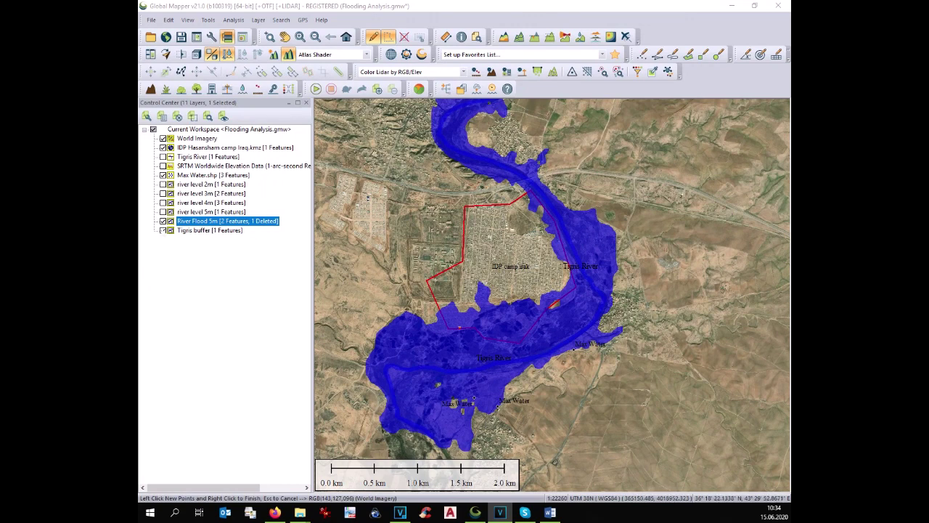
click(163, 221)
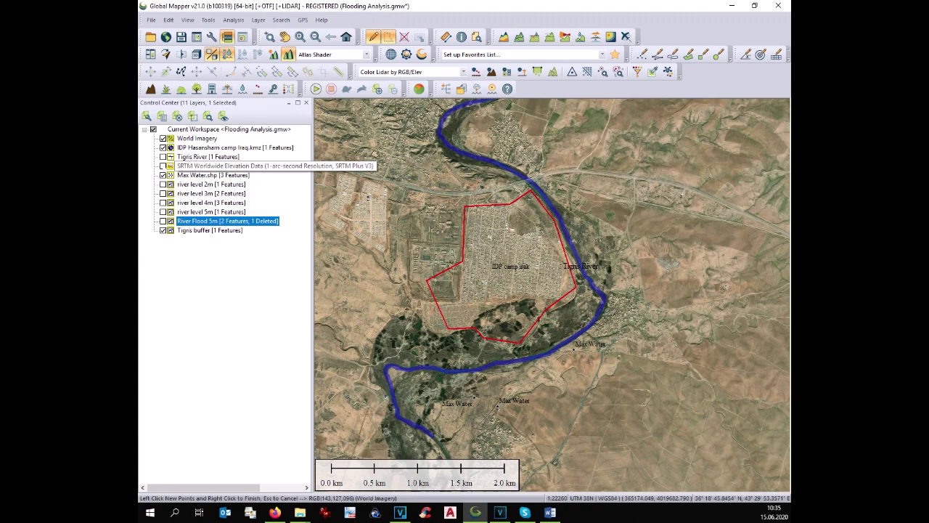
scroll(517, 256, up, 1)
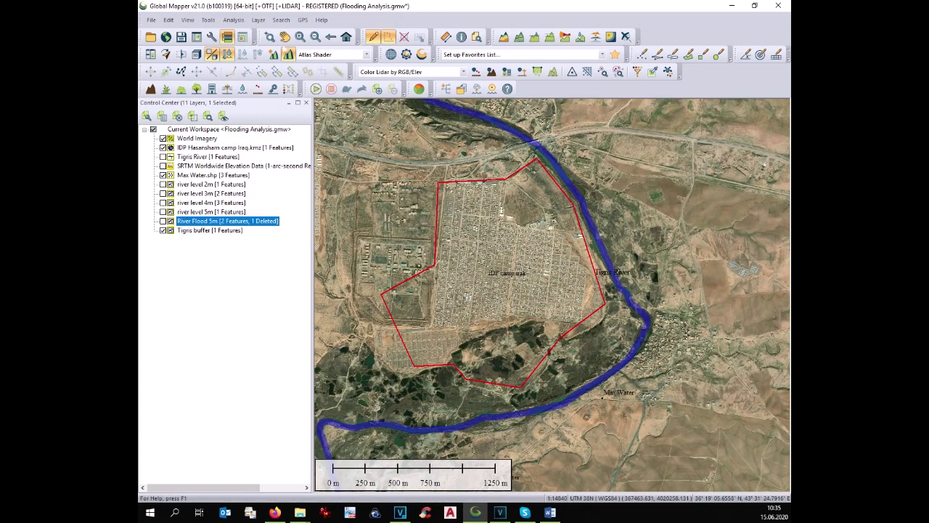
click(269, 36)
drag(353, 133, 657, 404)
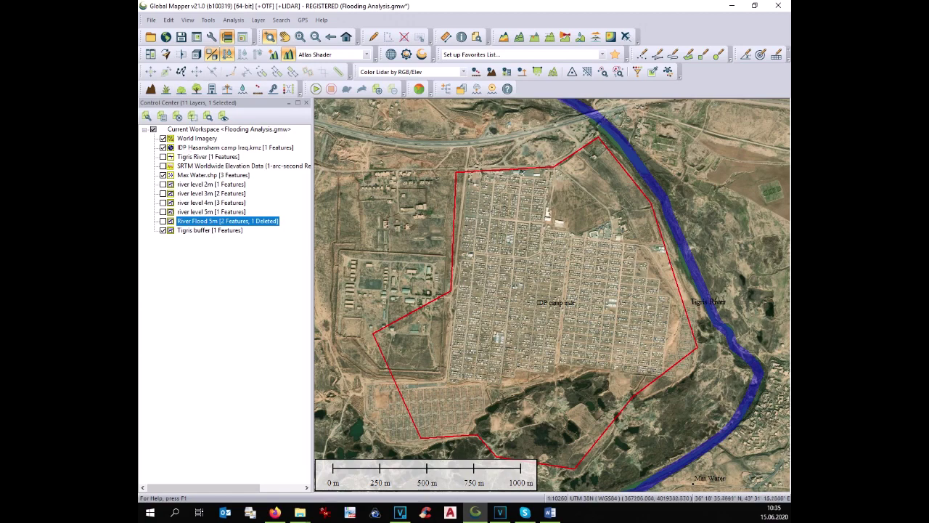
click(163, 166)
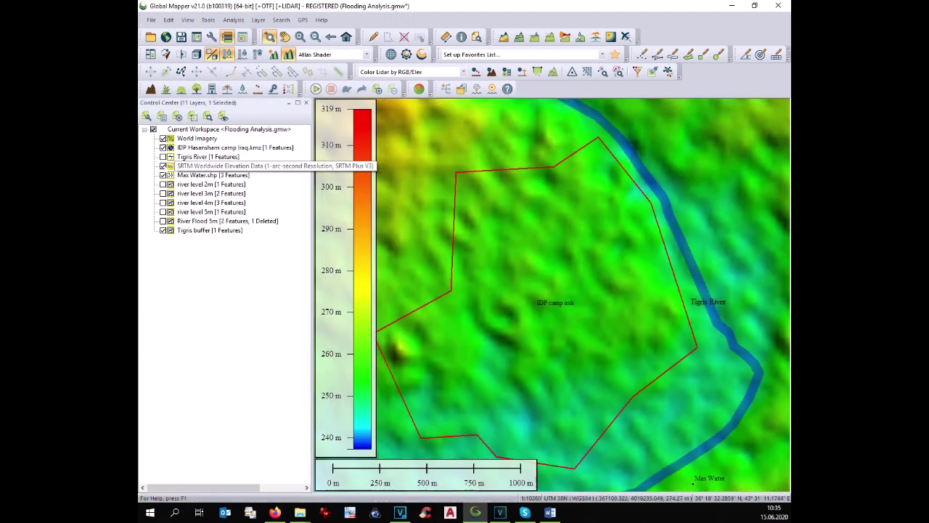
Set up a watershed generation from the SRTM elevation layer with the output layer named watershed total 50
click(210, 166)
click(233, 20)
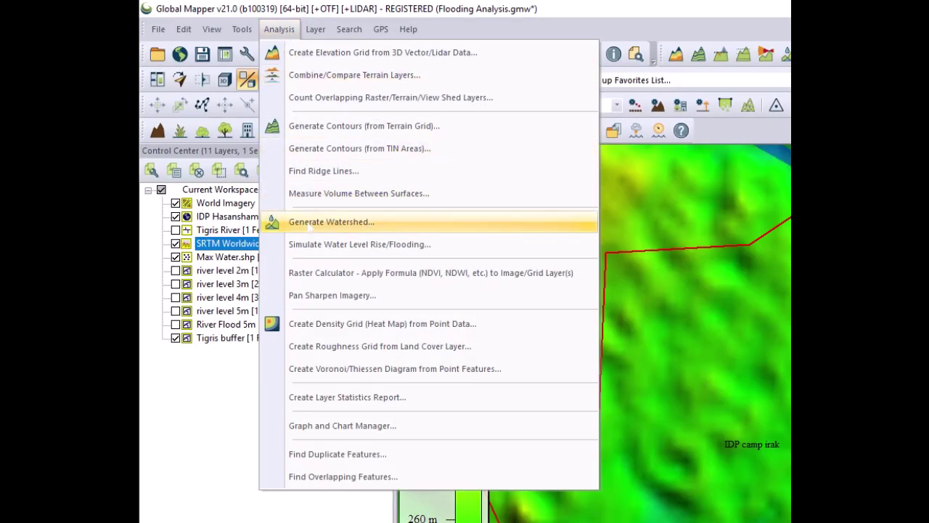
click(307, 224)
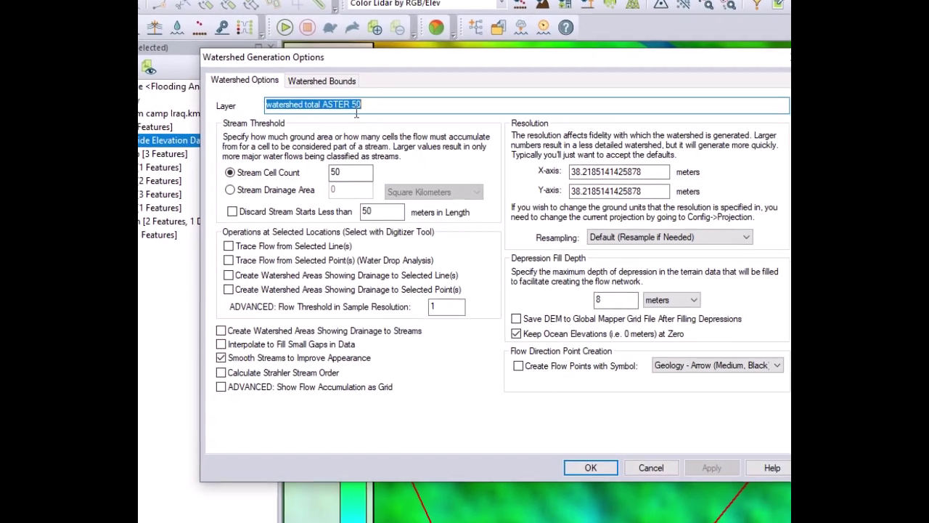
click(365, 106)
drag(368, 105, 342, 108)
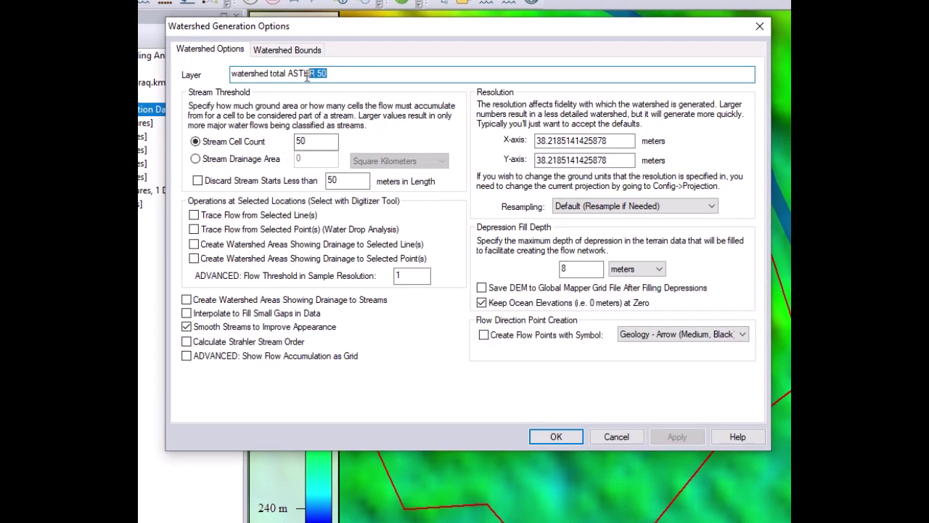
drag(307, 77, 288, 77)
text(50)
Set the stream cell count to 50 and generate the watershed
drag(309, 142, 295, 144)
text(5)
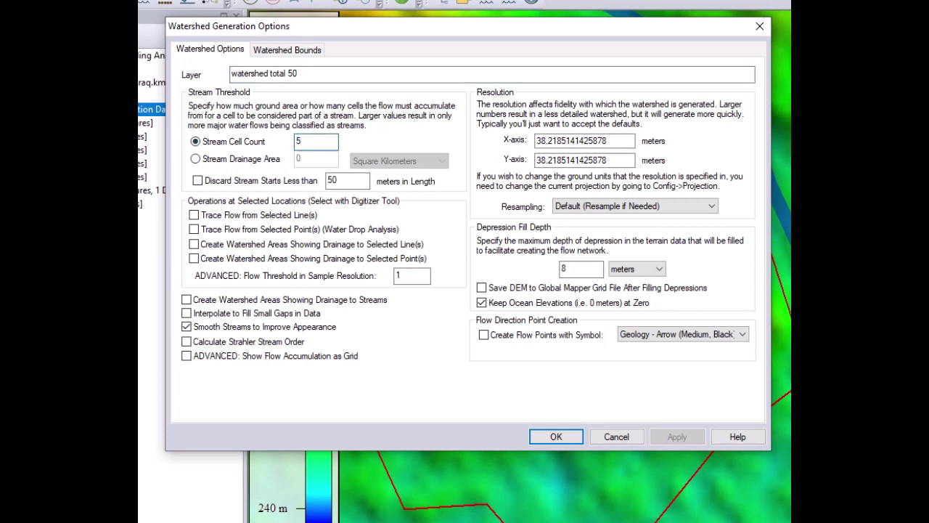
text(0)
click(556, 439)
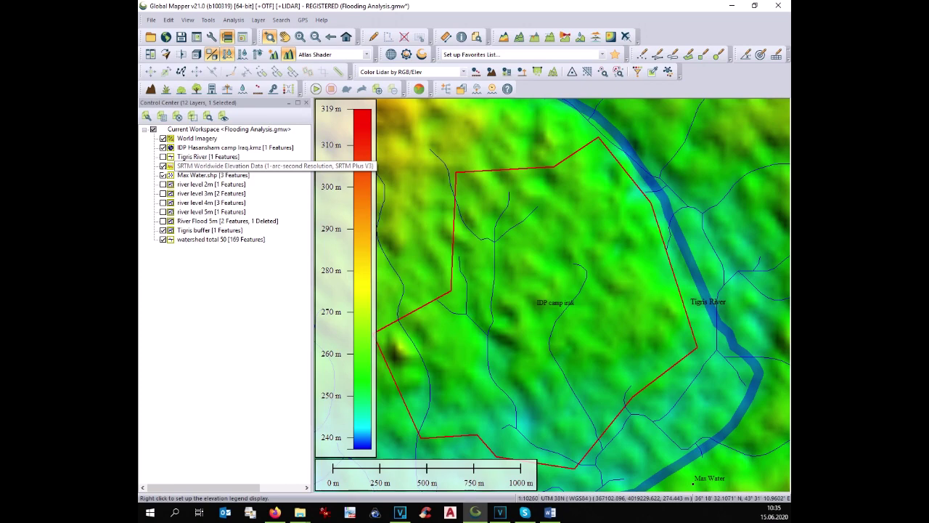
Hide the SRTM elevation, World Imagery and Tigris buffer layers to isolate the watershed streams around the camp
click(163, 165)
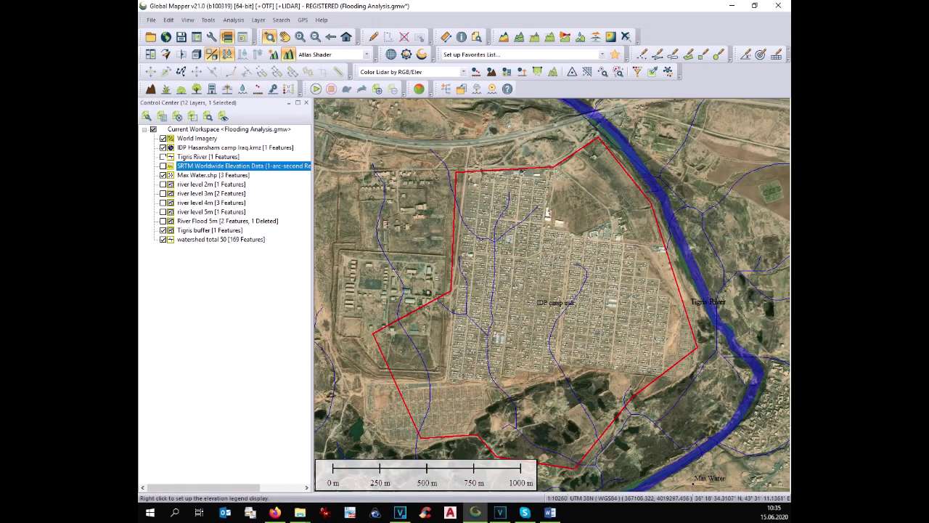
click(164, 138)
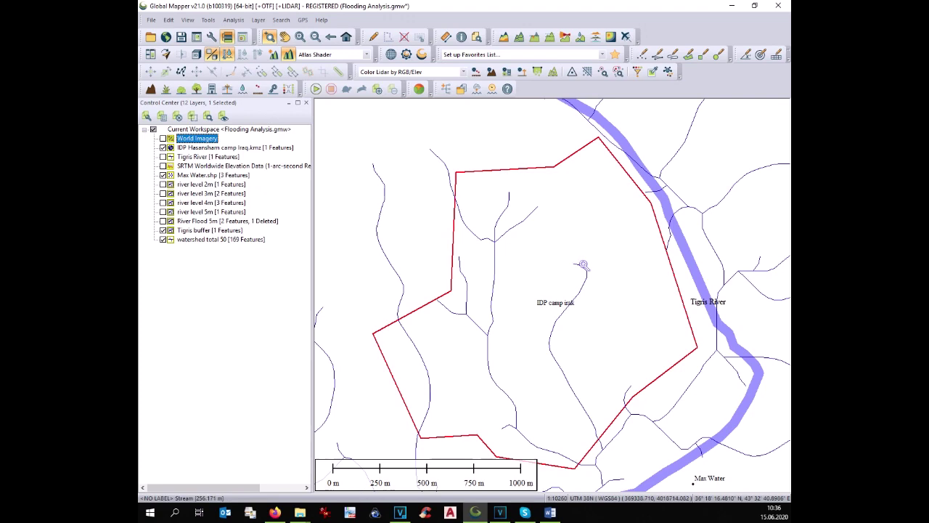
scroll(583, 265, down, 3)
scroll(583, 265, up, 1)
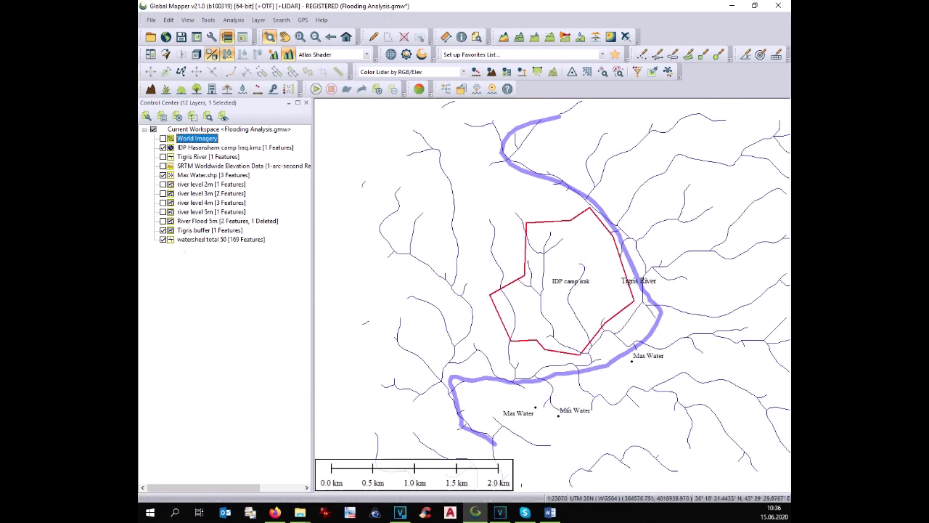
click(162, 231)
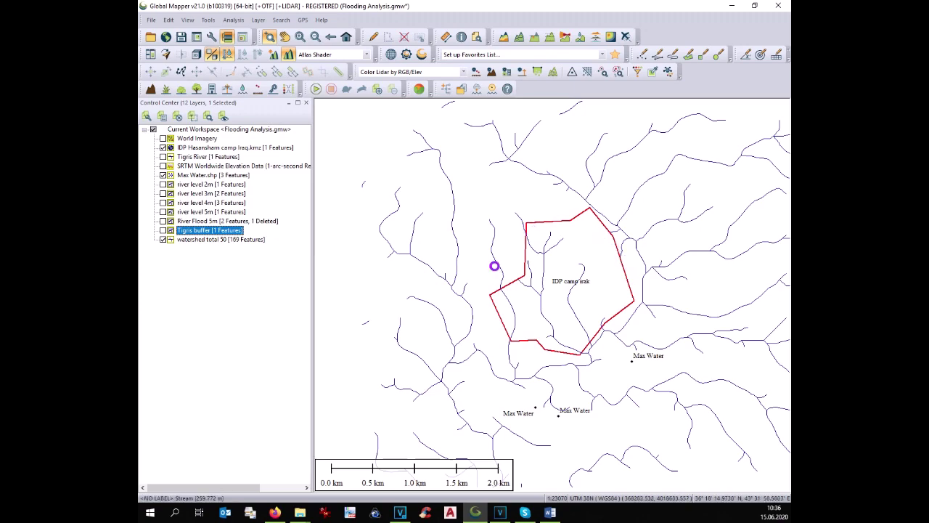
scroll(494, 265, down, 1)
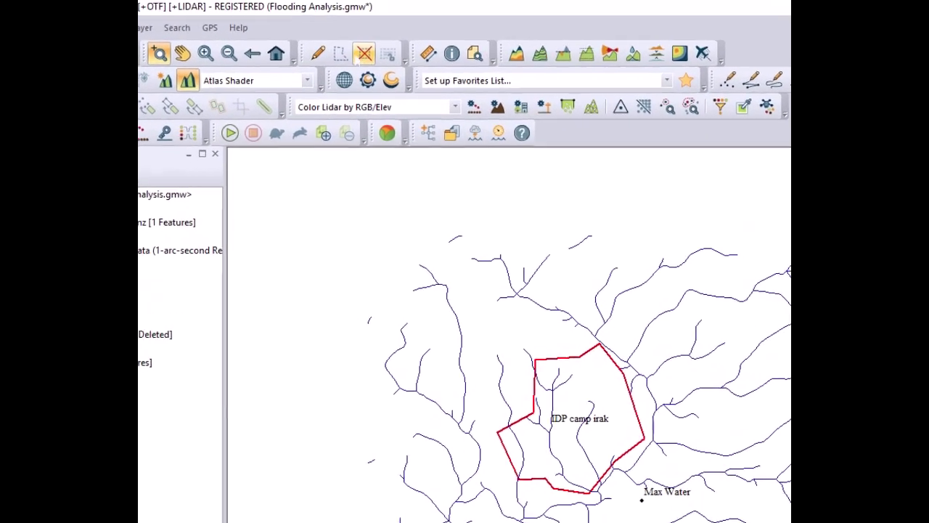
Outline the watershed streams north, east and south of the camp boundary with a polygon selection and delete them
click(318, 53)
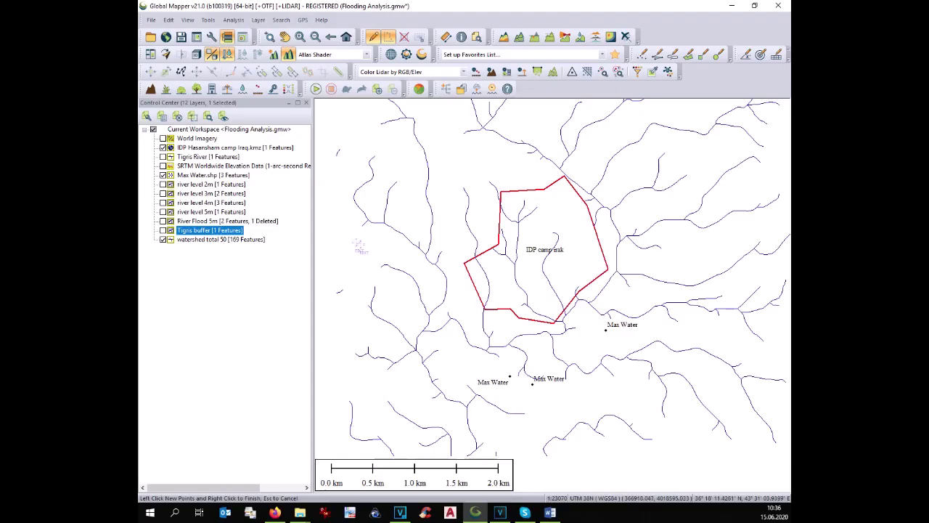
click(356, 243)
click(401, 255)
click(434, 288)
click(436, 311)
click(444, 340)
click(479, 337)
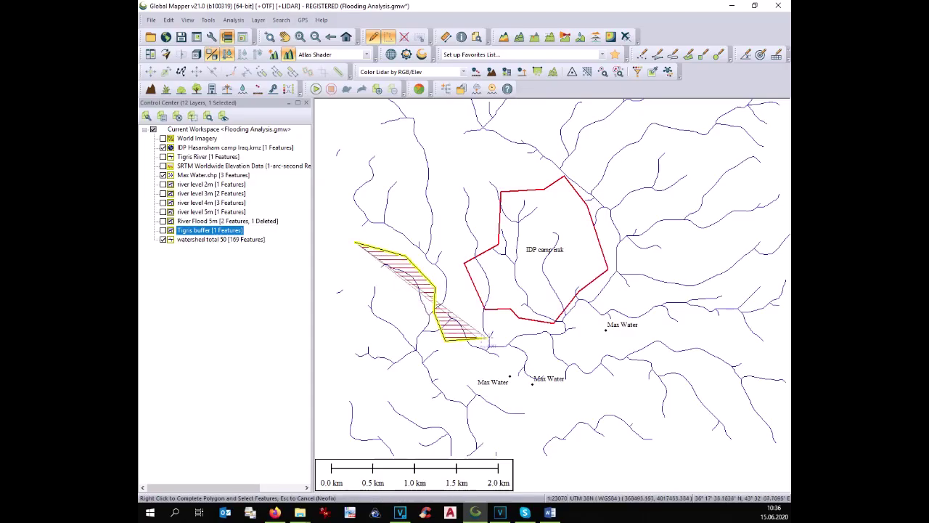
click(508, 338)
click(522, 328)
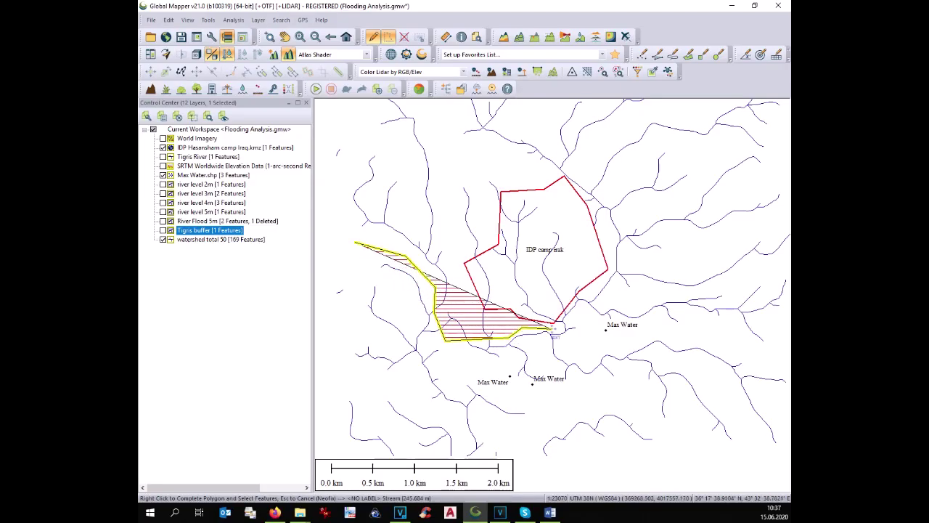
click(552, 329)
click(569, 326)
click(590, 296)
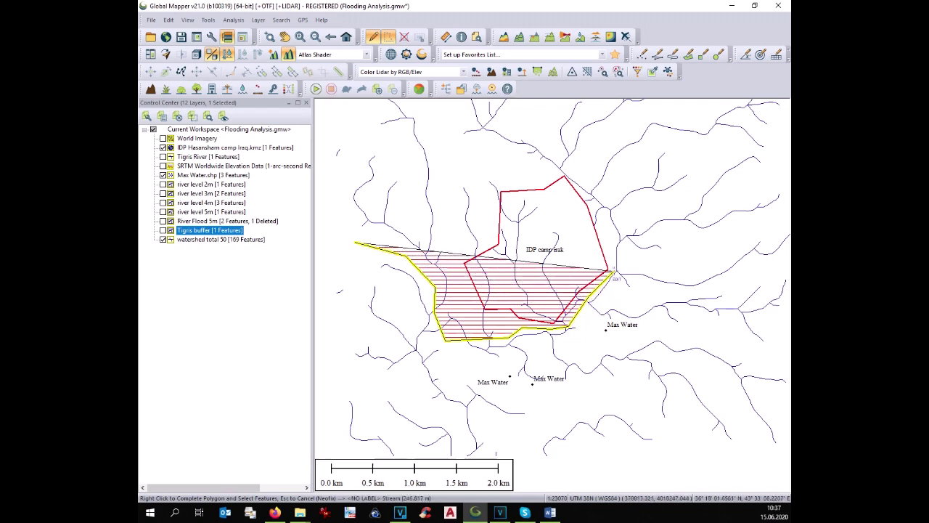
click(614, 275)
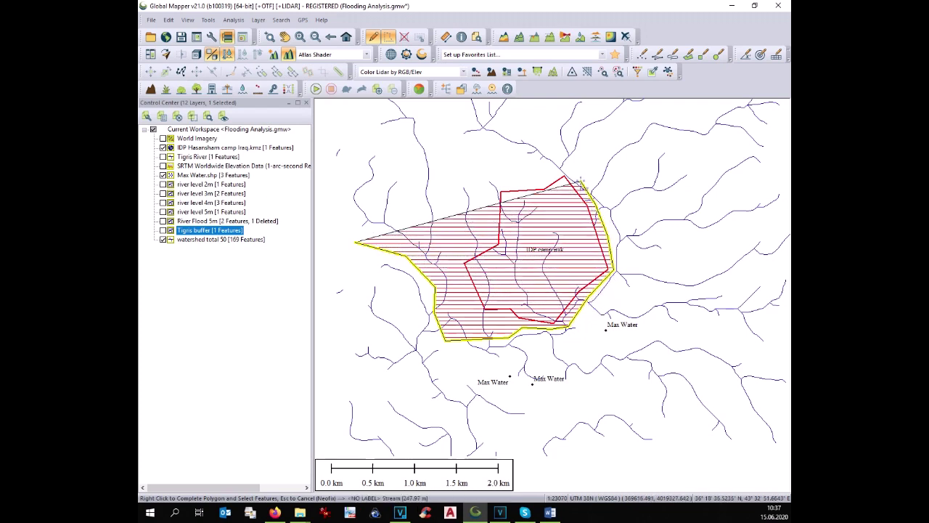
click(582, 183)
click(563, 165)
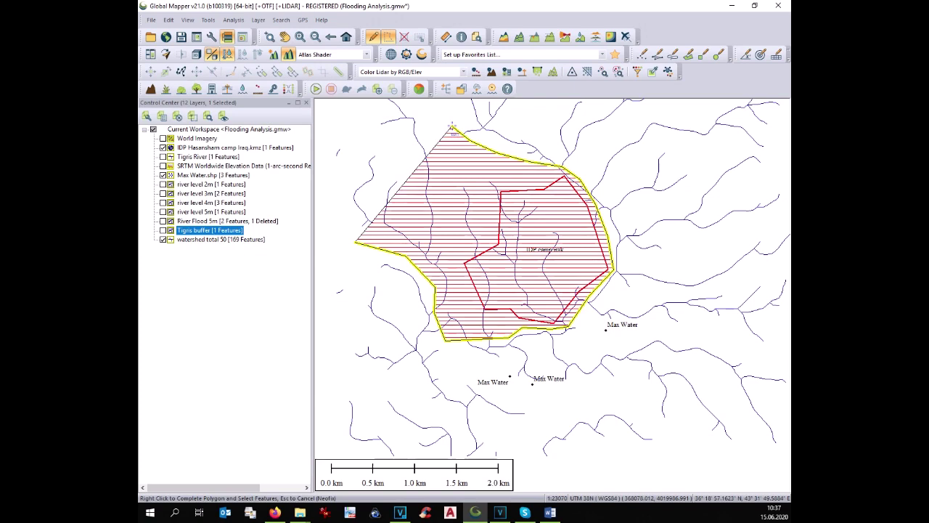
scroll(451, 129, down, 2)
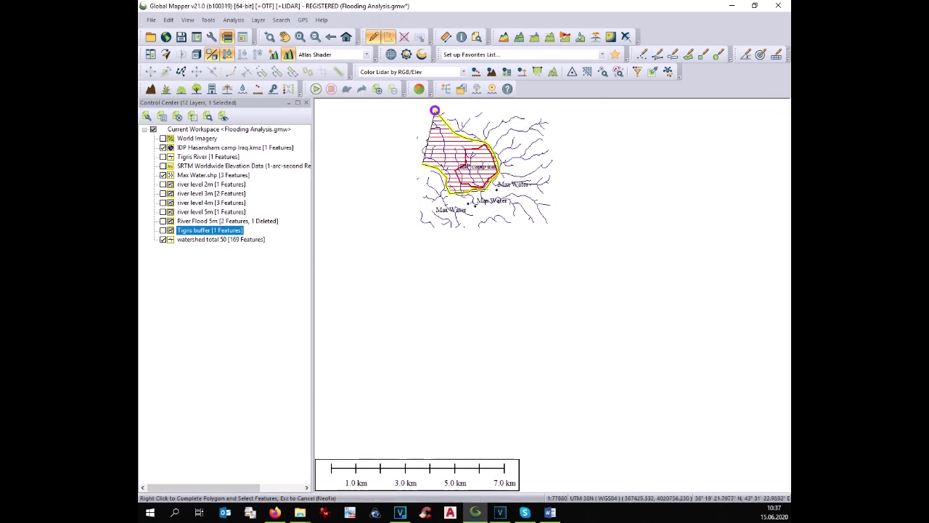
key(Up)
click(420, 153)
click(594, 156)
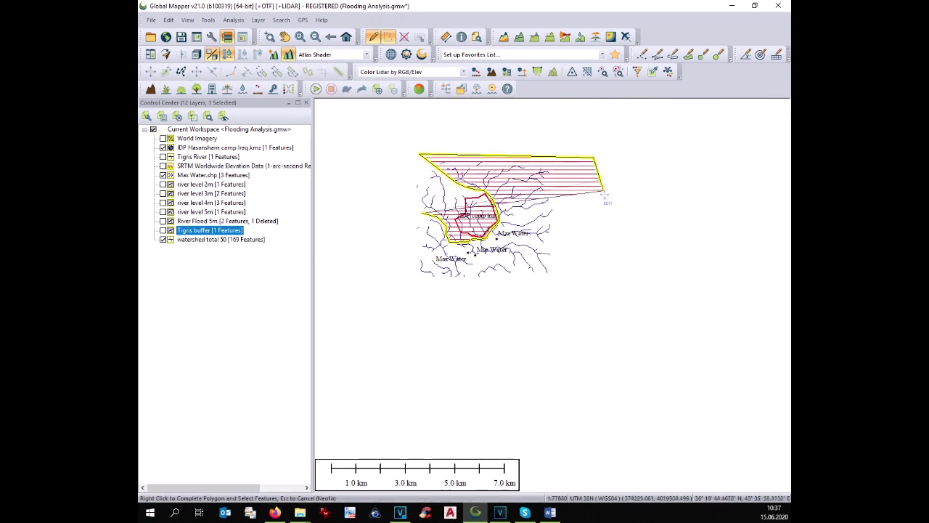
mouse_move(604, 193)
mouse_down()
mouse_move(541, 354)
mouse_move(363, 299)
mouse_move(363, 197)
mouse_up()
right_click(367, 193)
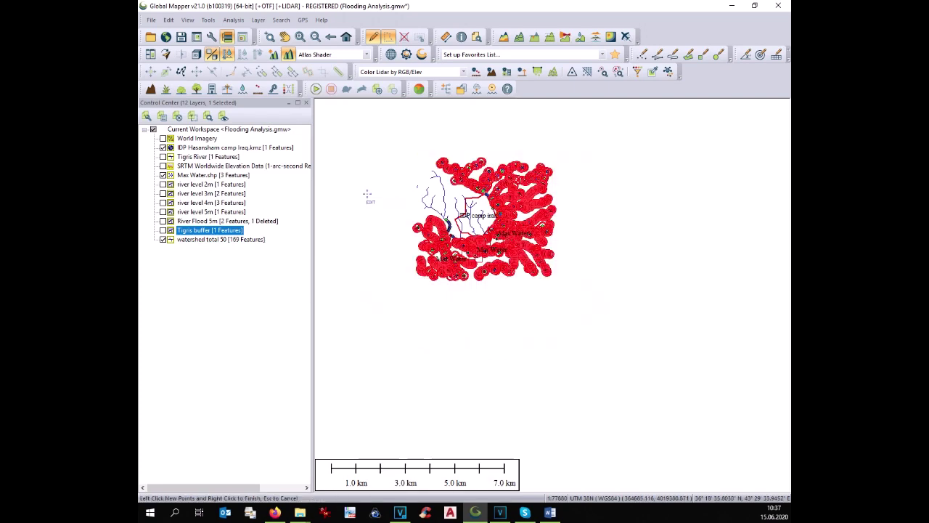
key(Delete)
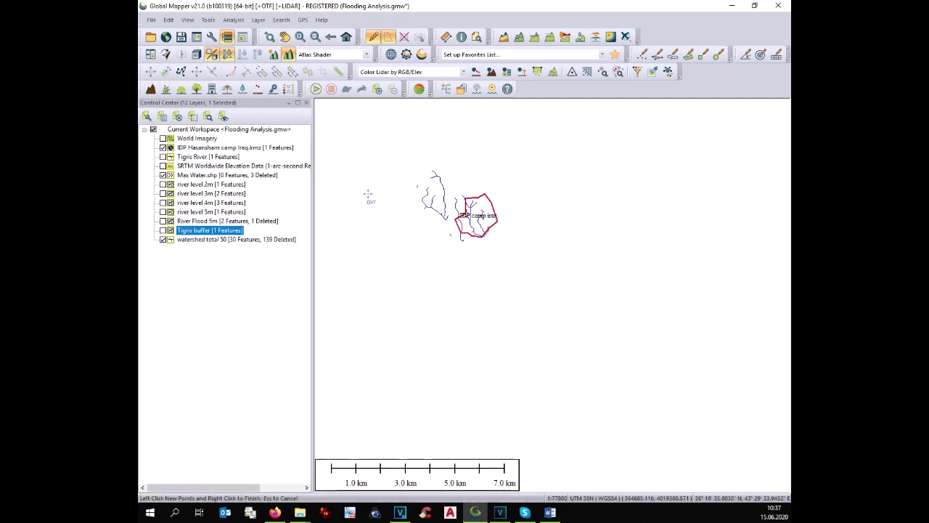
Select the separate group of streams west of the camp with a polygon and delete it
scroll(427, 179, up, 2)
click(405, 145)
click(379, 212)
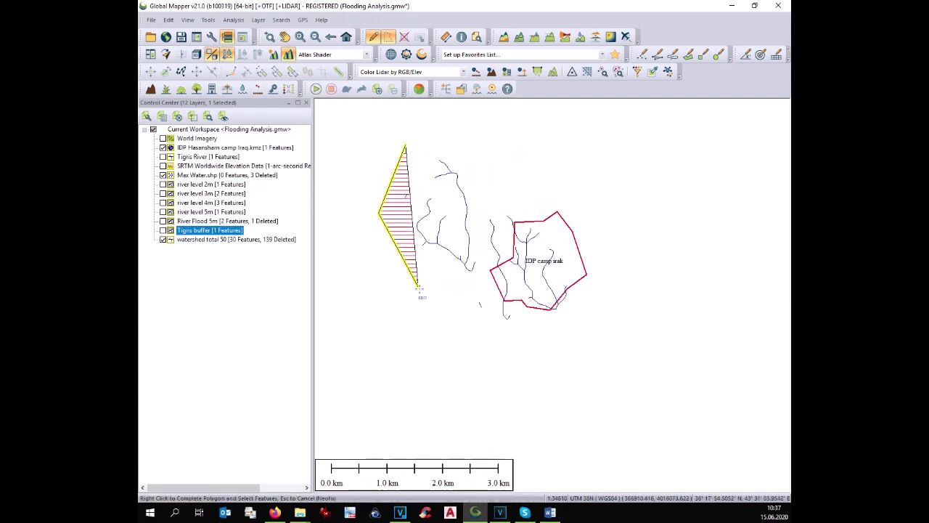
mouse_move(419, 289)
mouse_down()
mouse_move(482, 293)
mouse_move(475, 186)
mouse_move(444, 148)
mouse_up()
right_click(444, 149)
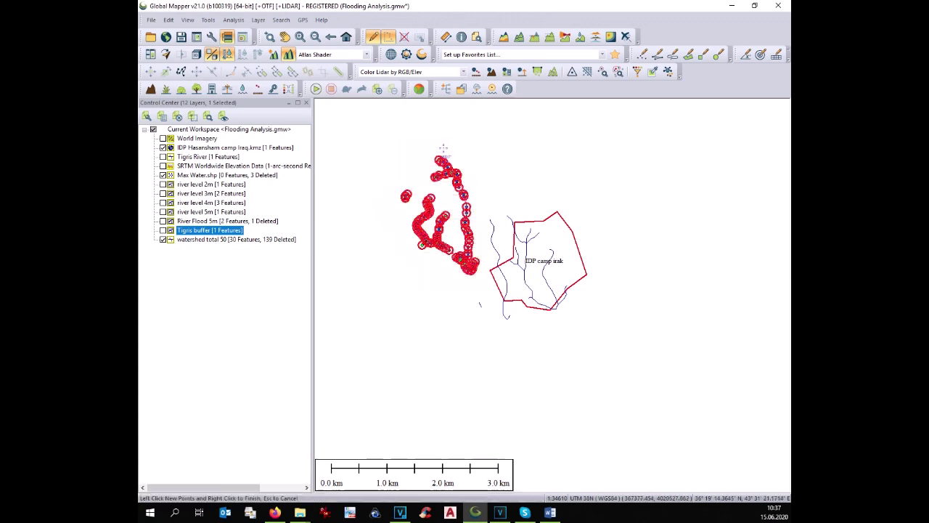
key(Delete)
Delete the stray stream fragment southwest of the camp and check the remaining streams against the World Imagery
click(468, 280)
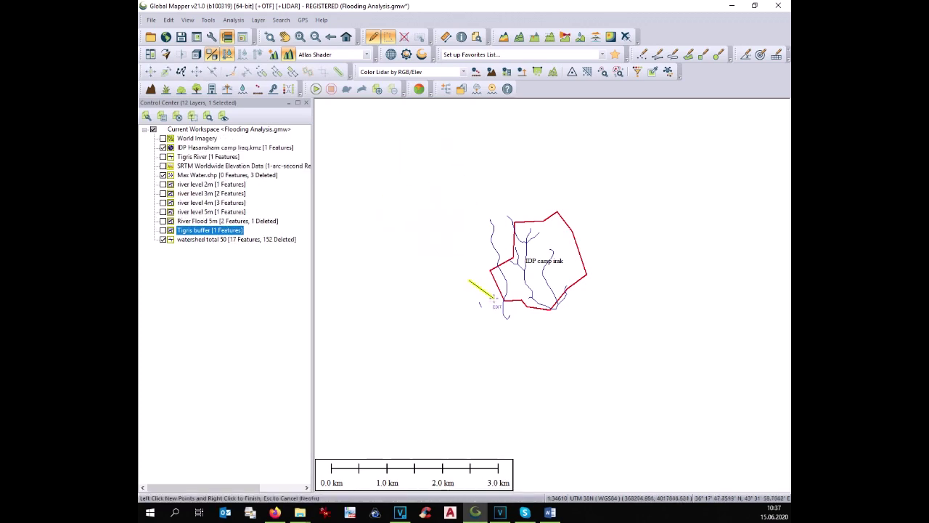
click(496, 300)
click(490, 324)
right_click(473, 323)
key(Delete)
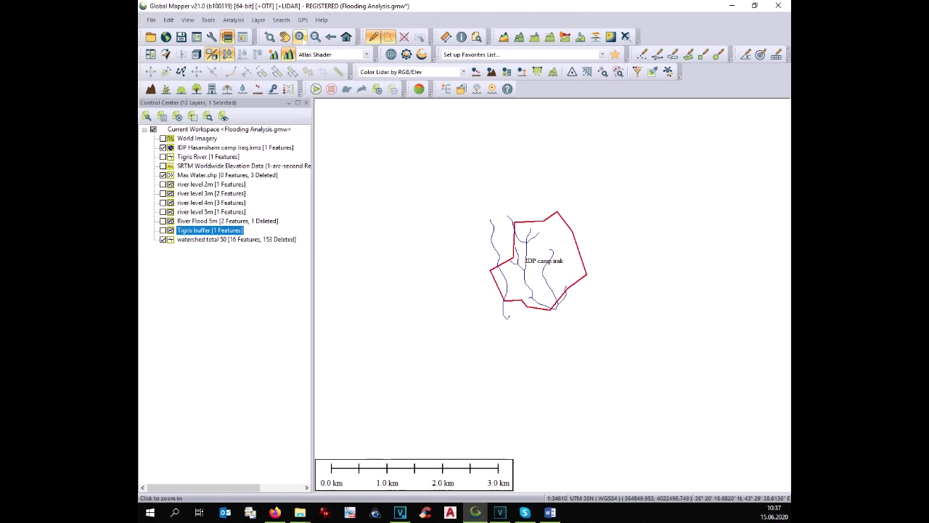
click(299, 36)
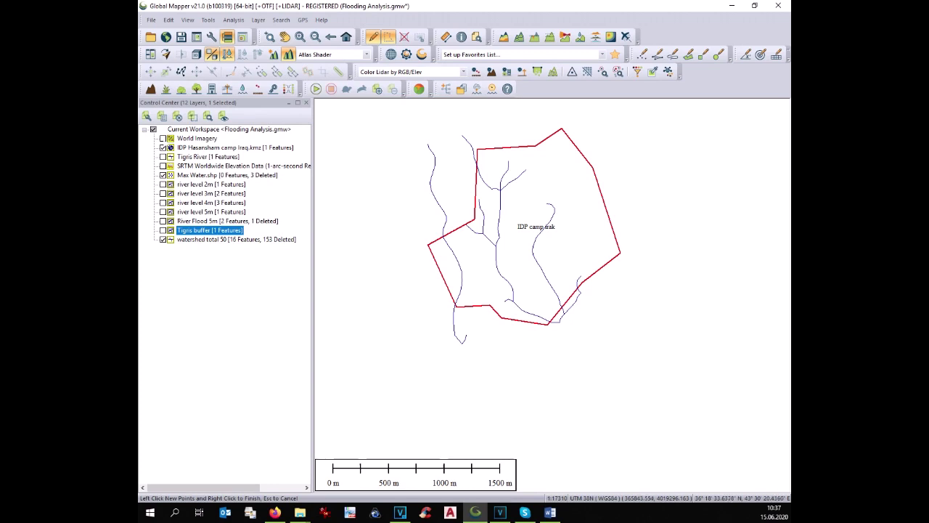
click(162, 138)
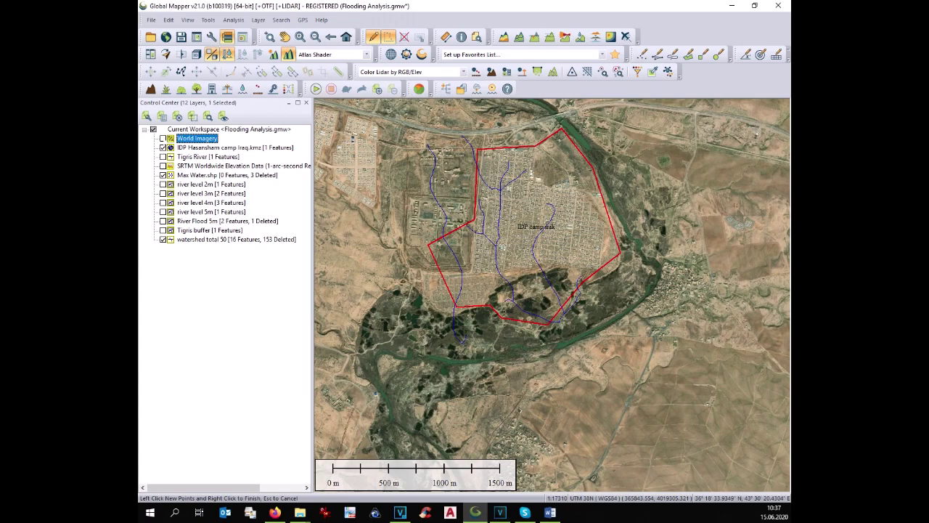
Select all features of the watershed total 50 layer and open the buffer creation setup for them
right_click(199, 239)
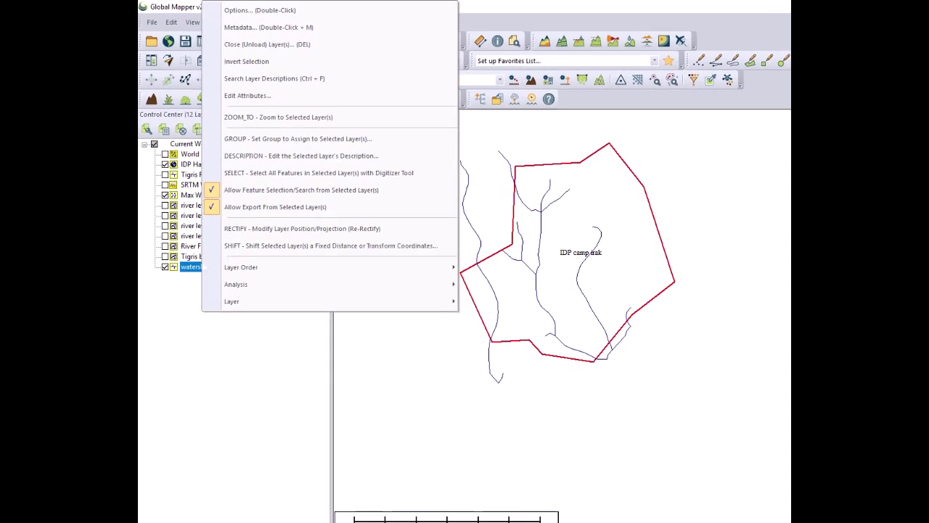
click(257, 205)
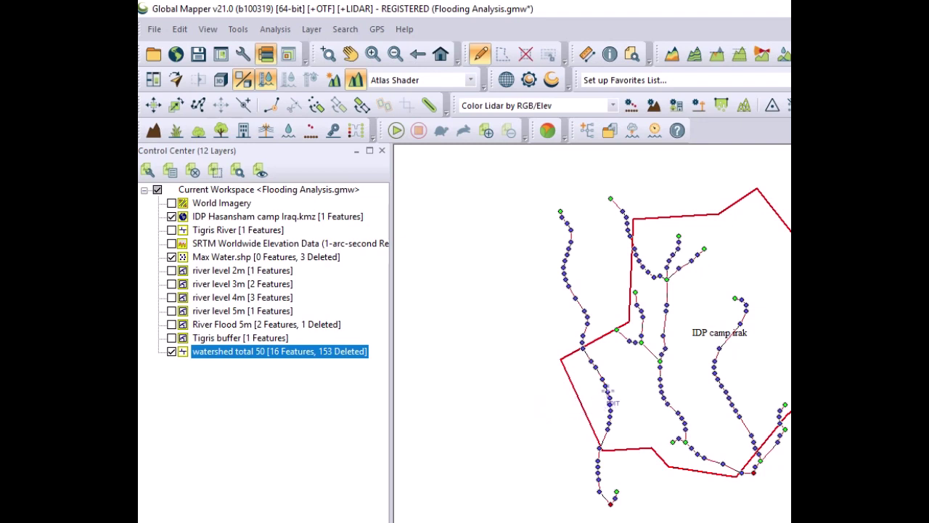
right_click(609, 392)
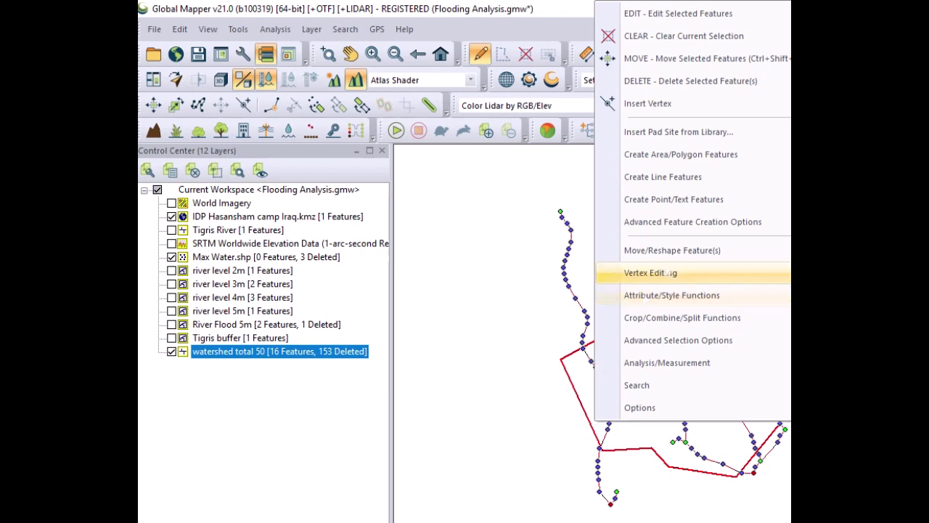
mouse_move(677, 225)
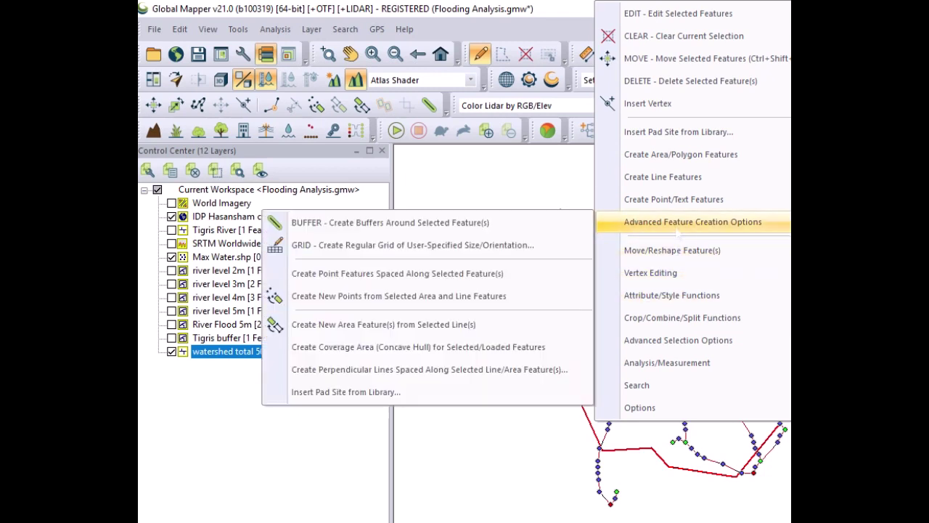
click(549, 232)
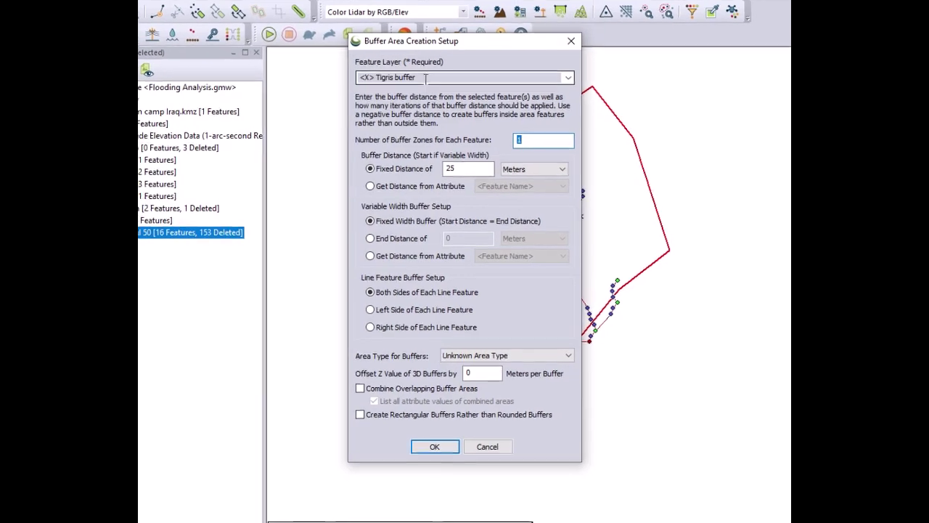
Create buffers at a fixed distance of 1 meter around the streams in a new layer named Drain Poligone
click(551, 77)
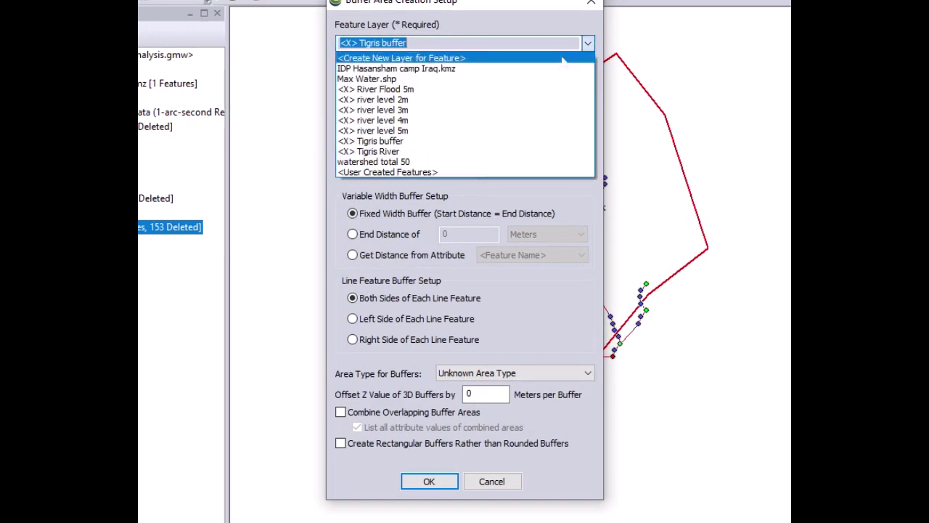
click(563, 63)
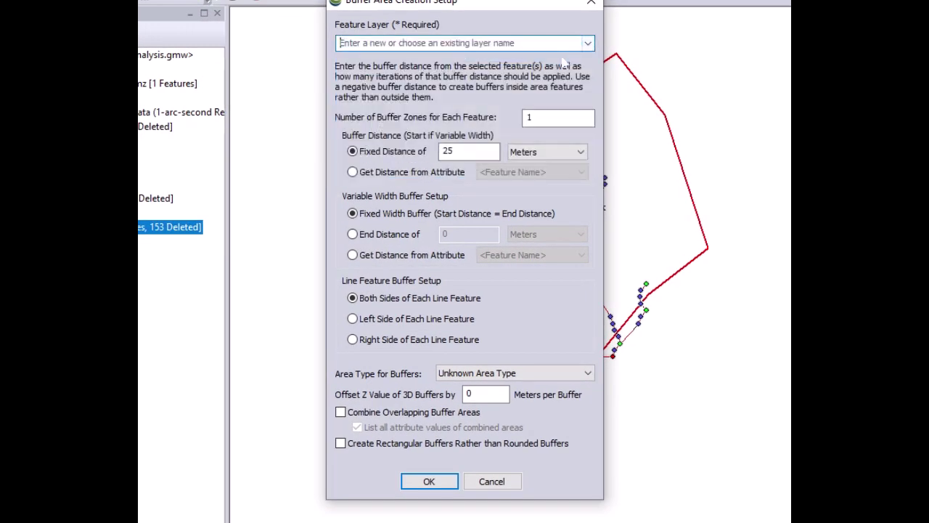
text(Dr)
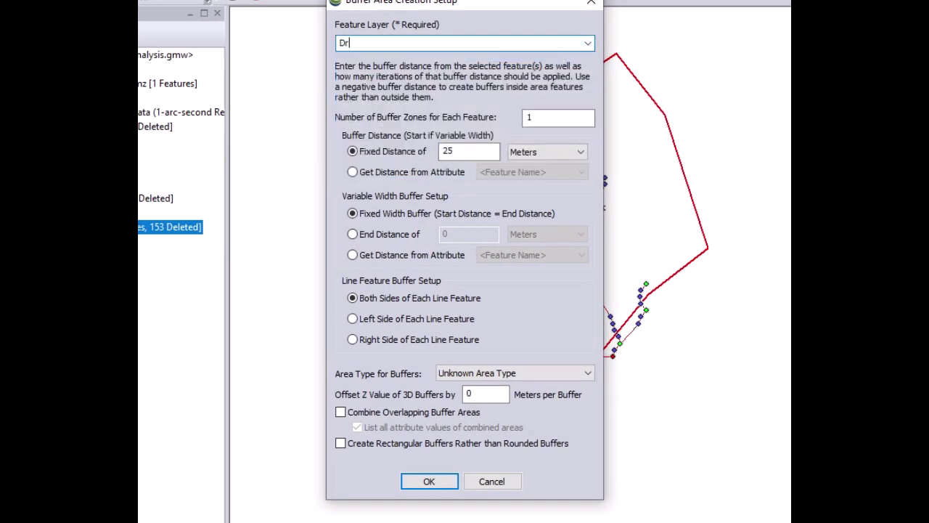
text(ain Po)
text(l)
key(BackSpace)
text(oligone)
drag(482, 150, 445, 149)
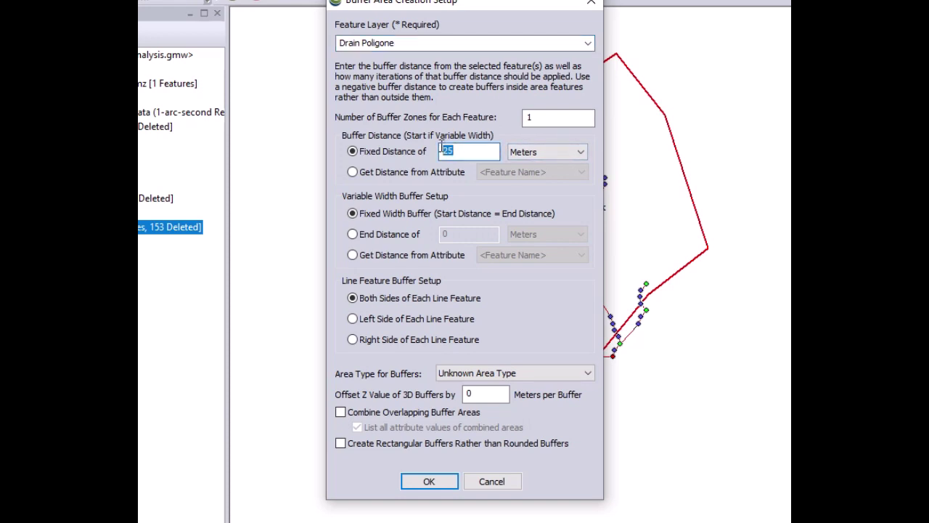
text(1)
click(434, 481)
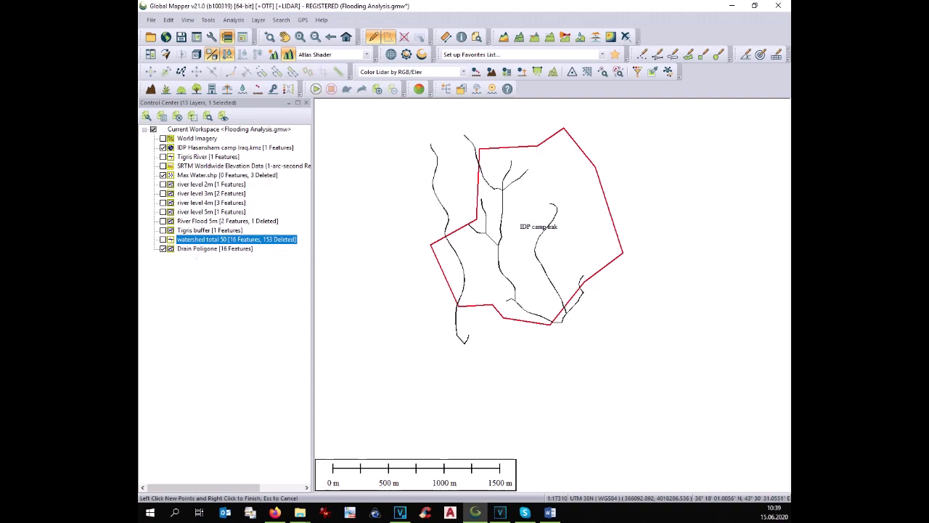
Select all features of the Drain Poligone layer and show the SRTM Worldwide Elevation Data layer
key(Delete)
right_click(188, 248)
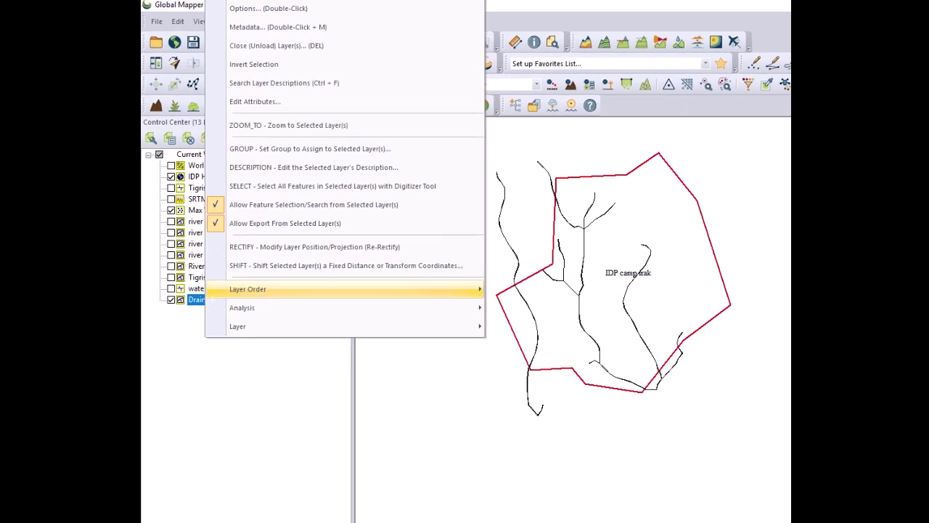
click(253, 186)
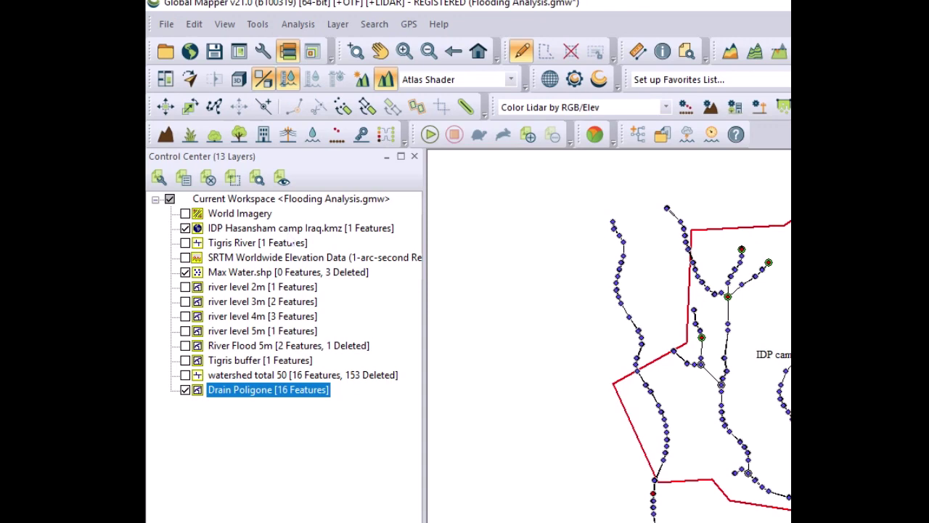
click(185, 257)
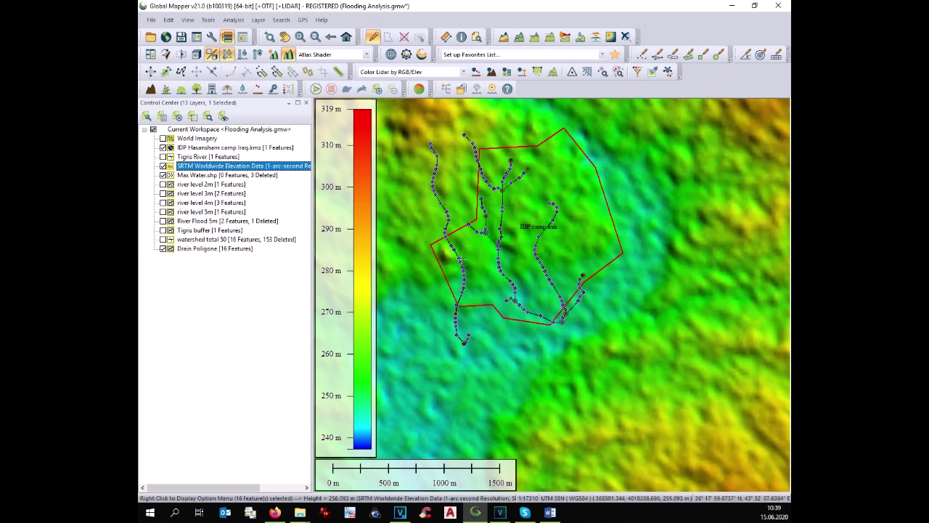
Apply elevations from the terrain layers to the selected drain polygons, replacing any existing elevation values
right_click(460, 261)
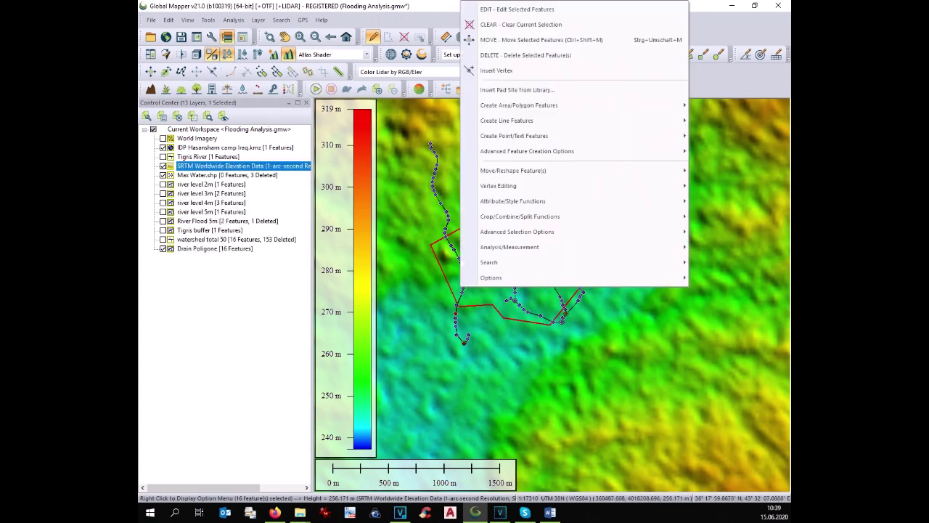
mouse_move(490, 249)
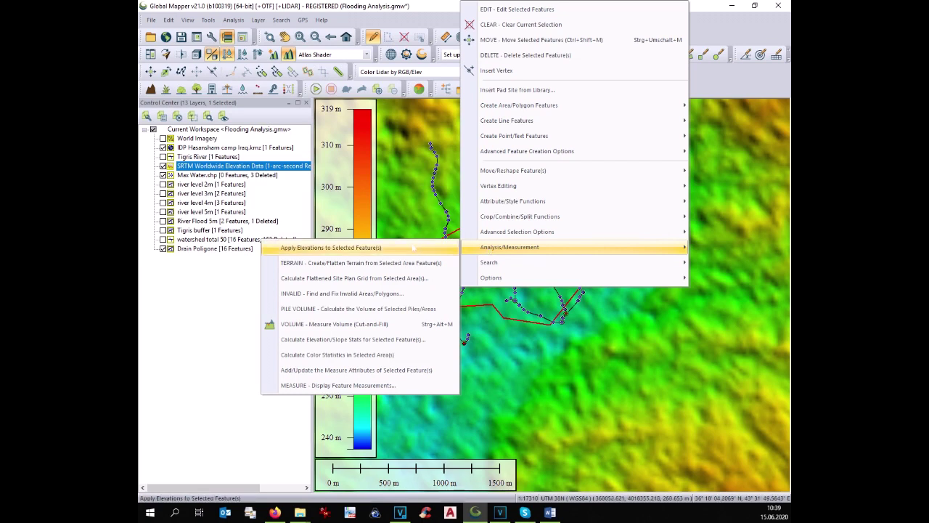
click(412, 248)
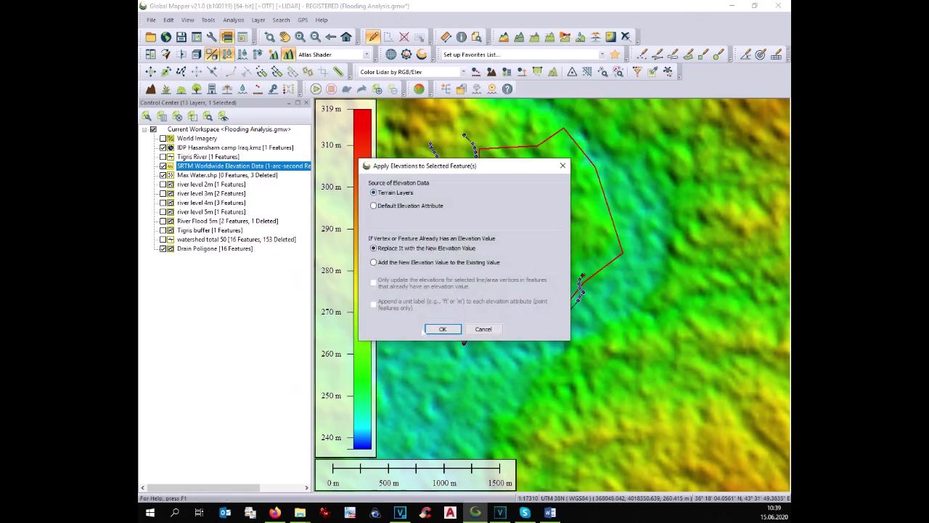
click(441, 330)
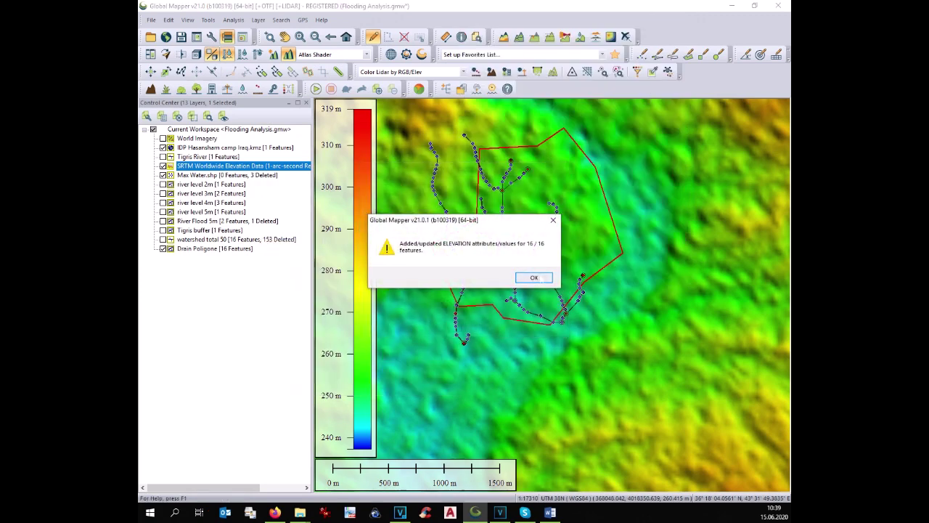
click(537, 278)
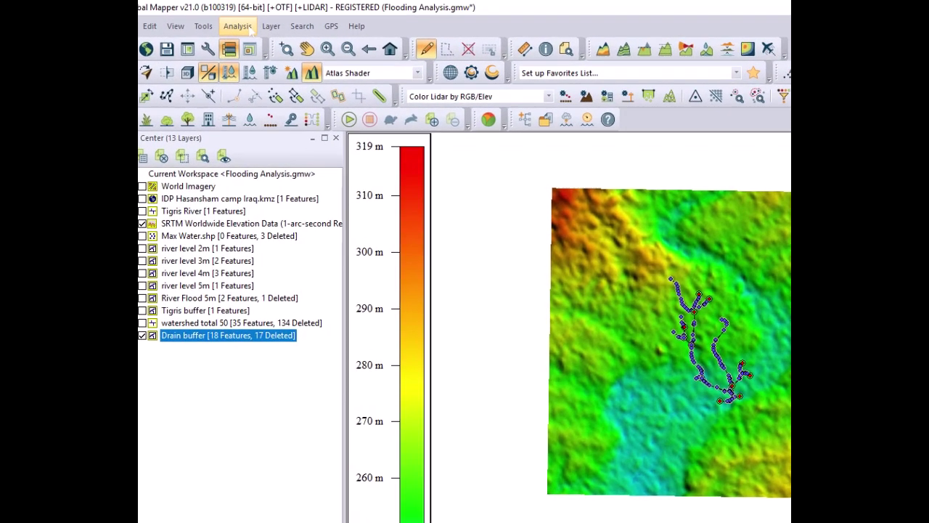
Set up a water level rise simulation from the selected drain areas, with layer name Drain 1m and an increase of 1 meter
click(236, 23)
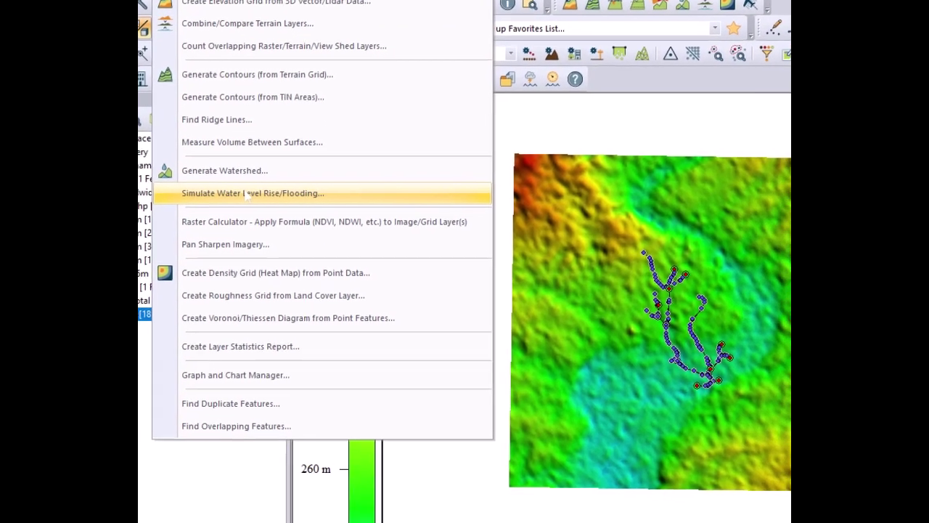
click(247, 193)
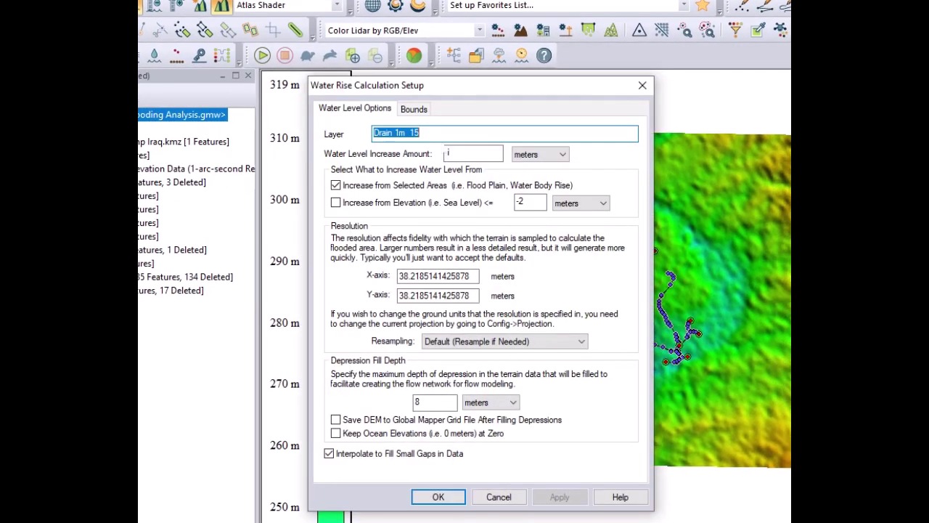
drag(439, 135, 408, 135)
key(BackSpace)
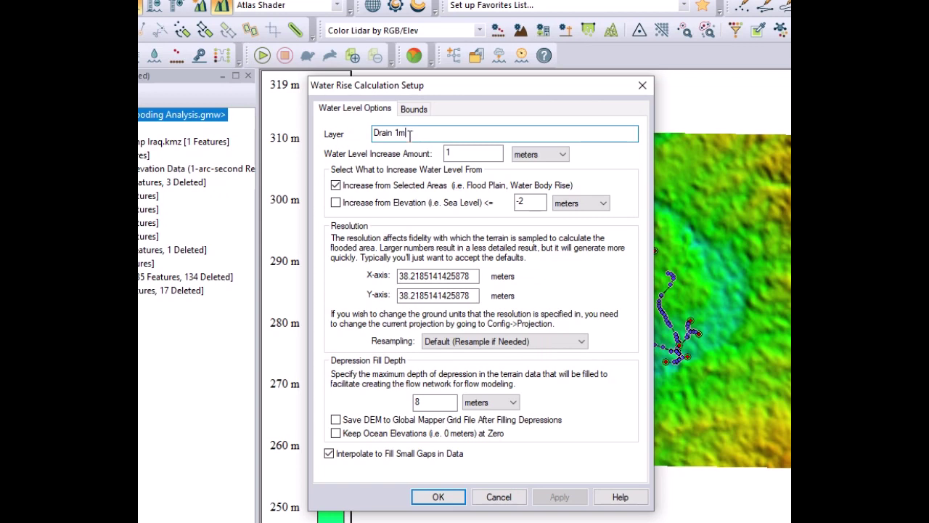
click(471, 154)
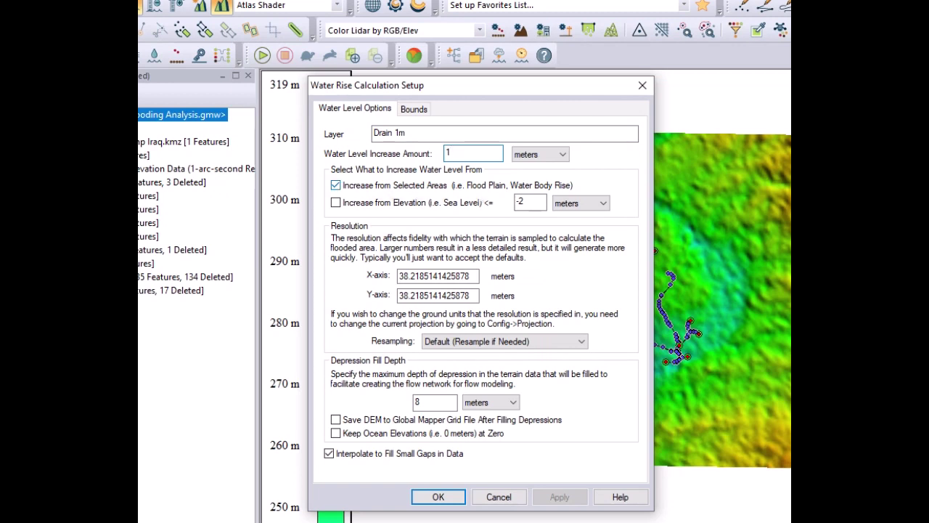
Set the simulation resolution to 5 meters on both the X and Y axes and run the flooding calculation
double_click(419, 276)
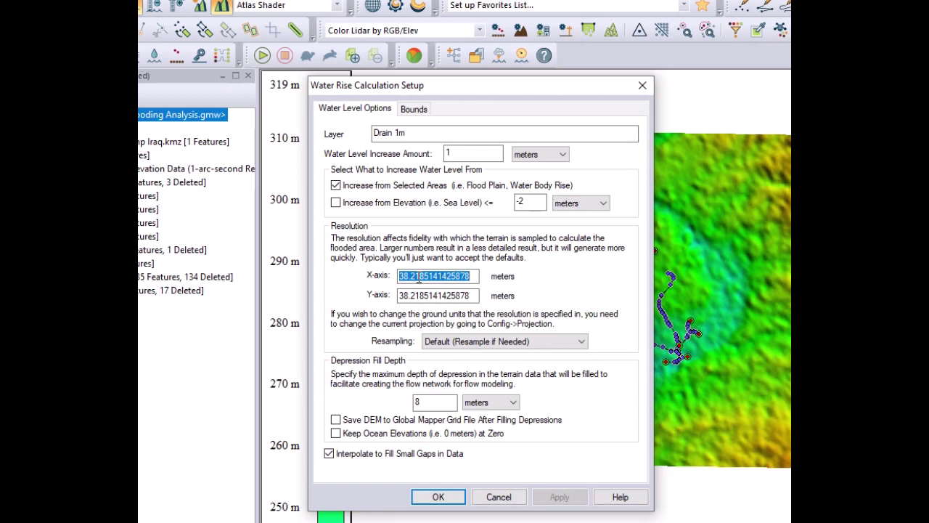
text(0)
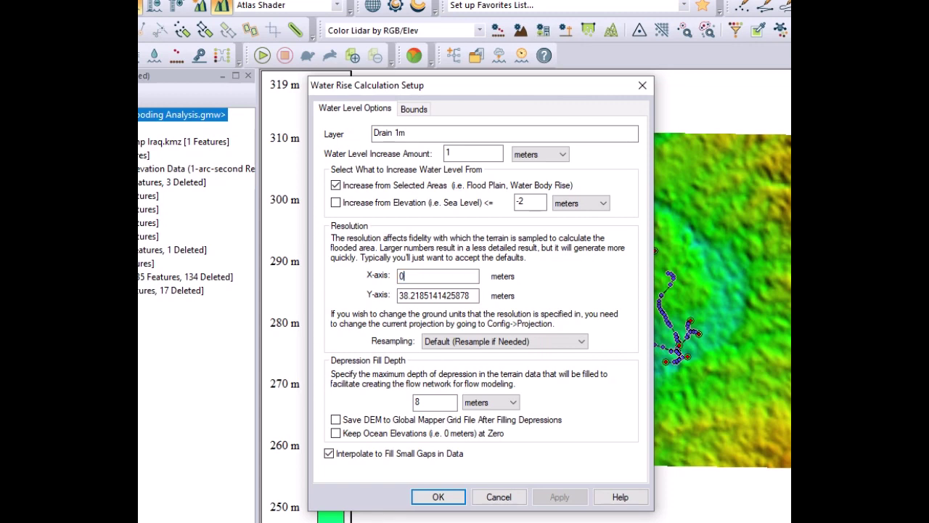
key(BackSpace)
text(5)
double_click(414, 296)
text(5)
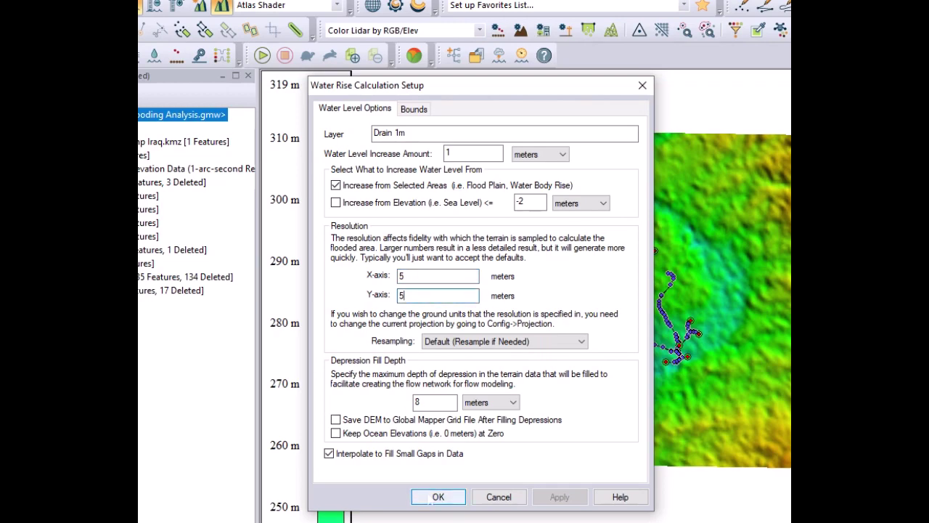
click(431, 501)
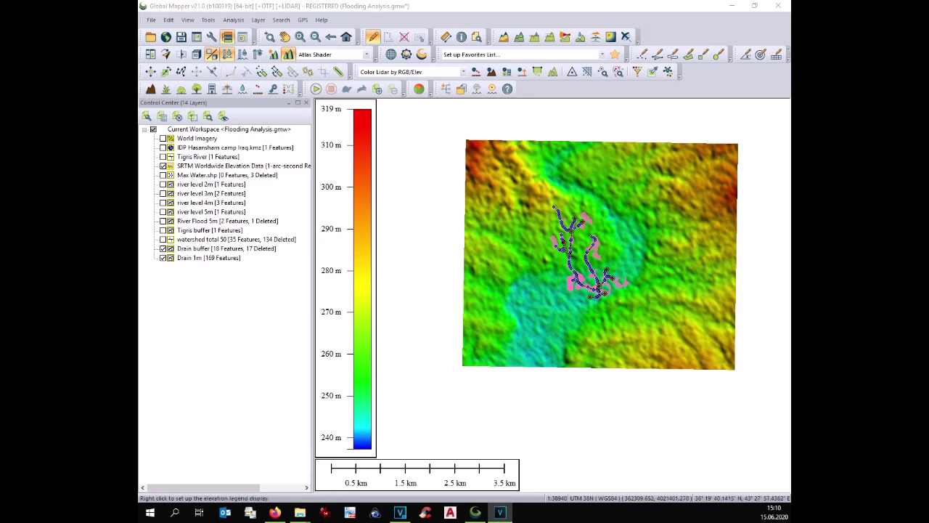
Show the Drain 1m flood areas over World Imagery and the camp boundary, hiding the SRTM elevation and Drain buffer layers
click(269, 36)
mouse_move(523, 190)
mouse_down()
mouse_move(606, 304)
mouse_move(621, 308)
mouse_up()
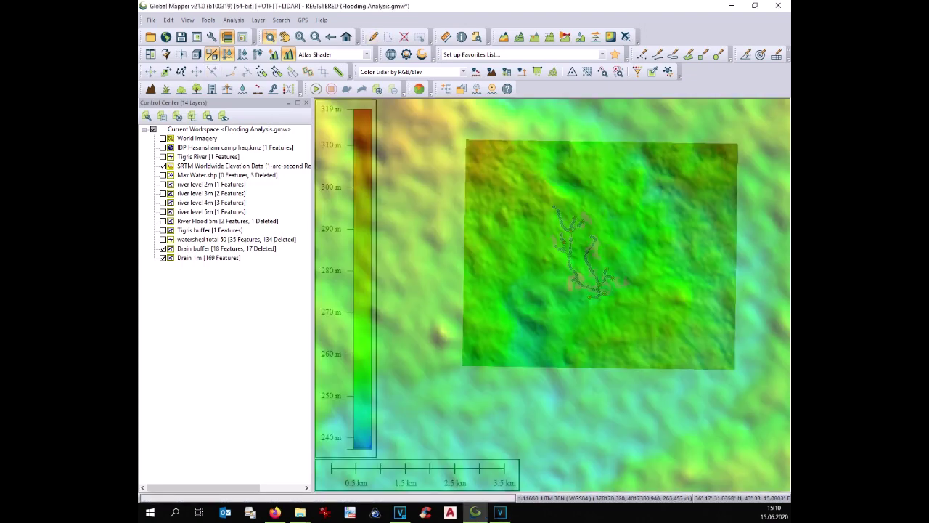
scroll(581, 229, up, 3)
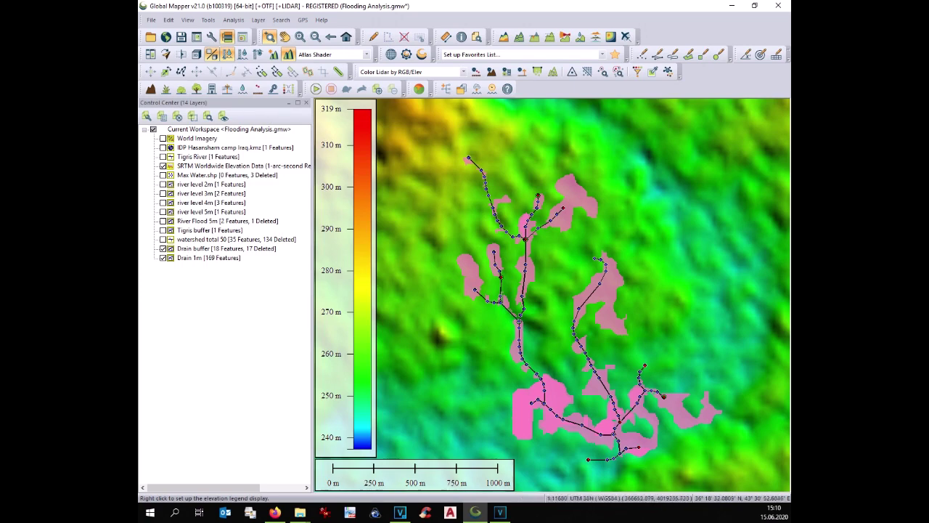
click(163, 166)
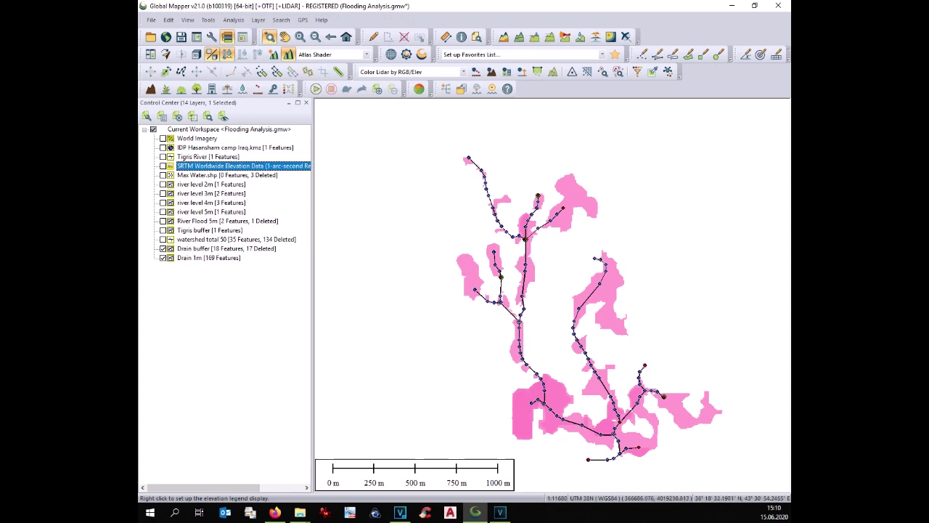
click(162, 147)
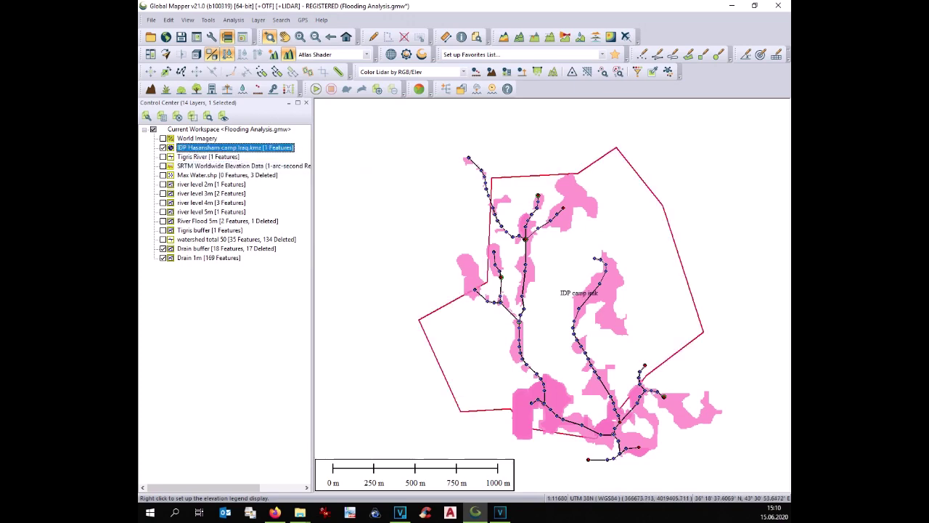
click(162, 138)
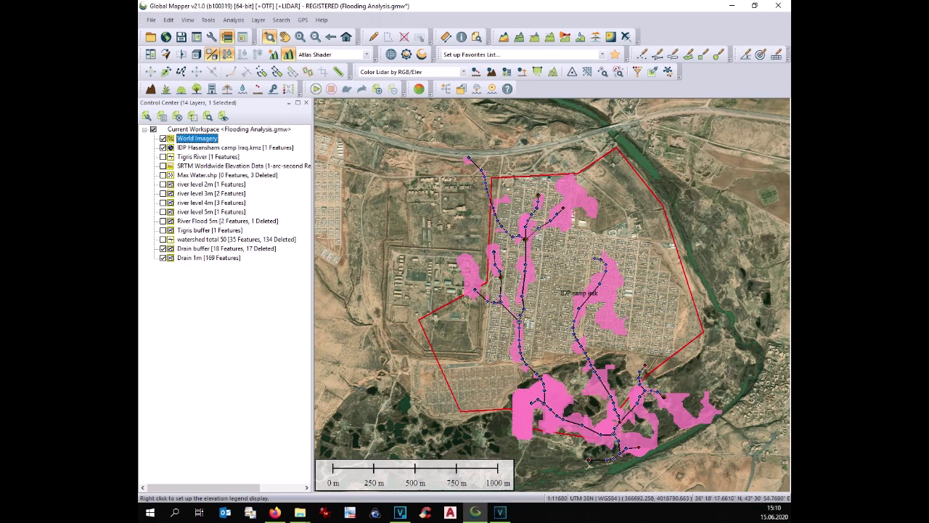
click(162, 249)
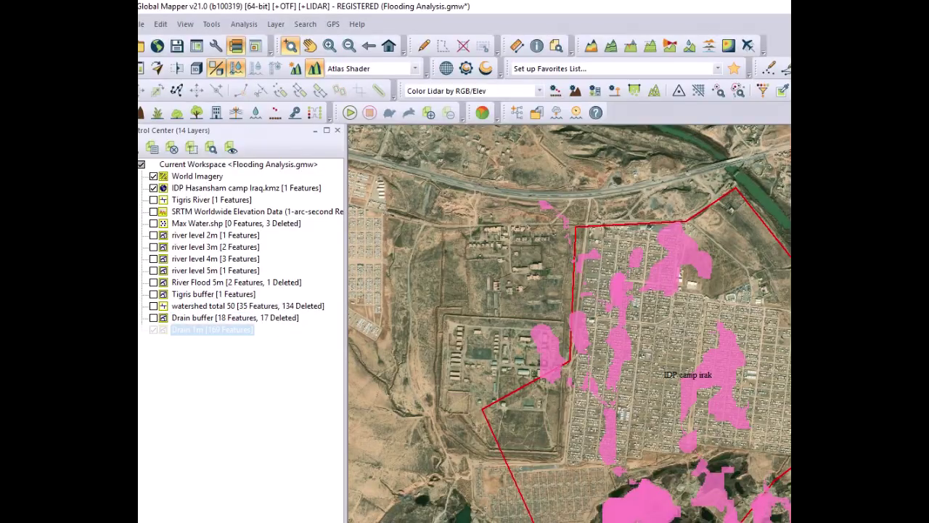
Select all Drain 1m features and combine any overlapping or touching areas regardless of attribute set
right_click(174, 248)
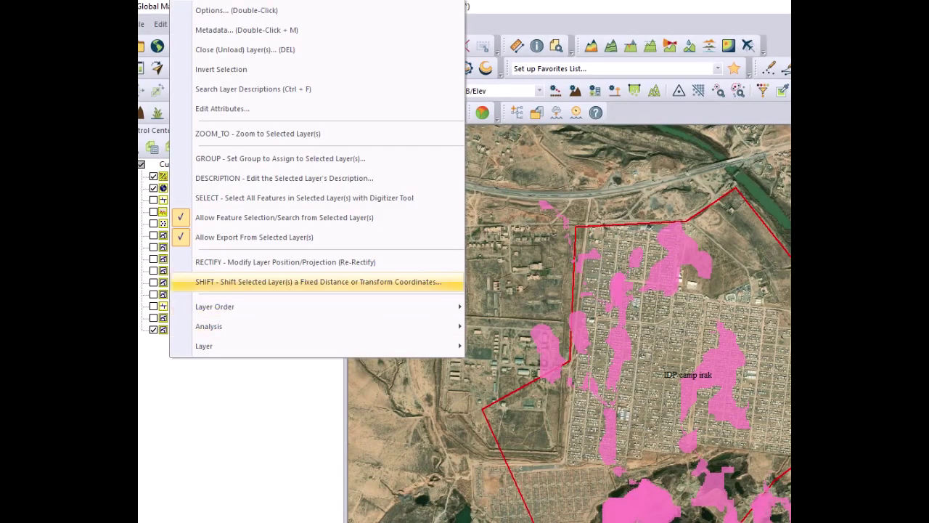
click(304, 197)
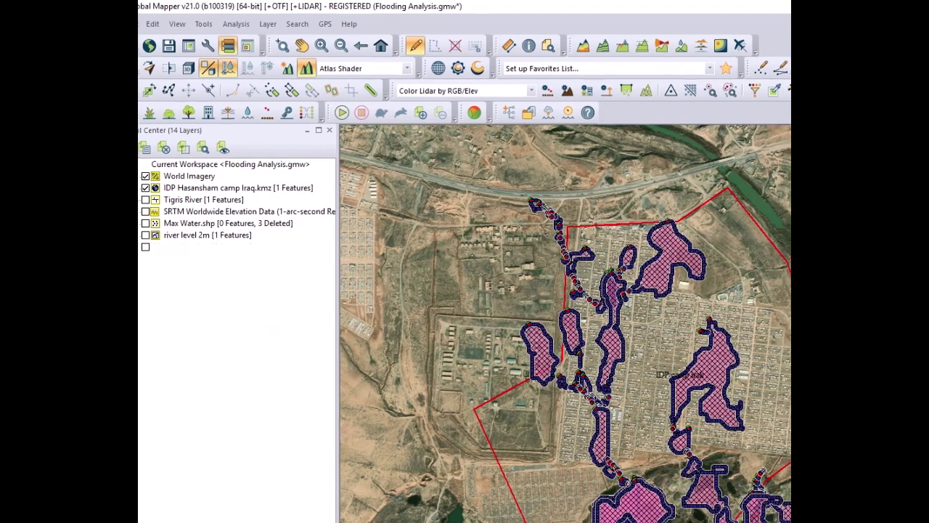
right_click(581, 365)
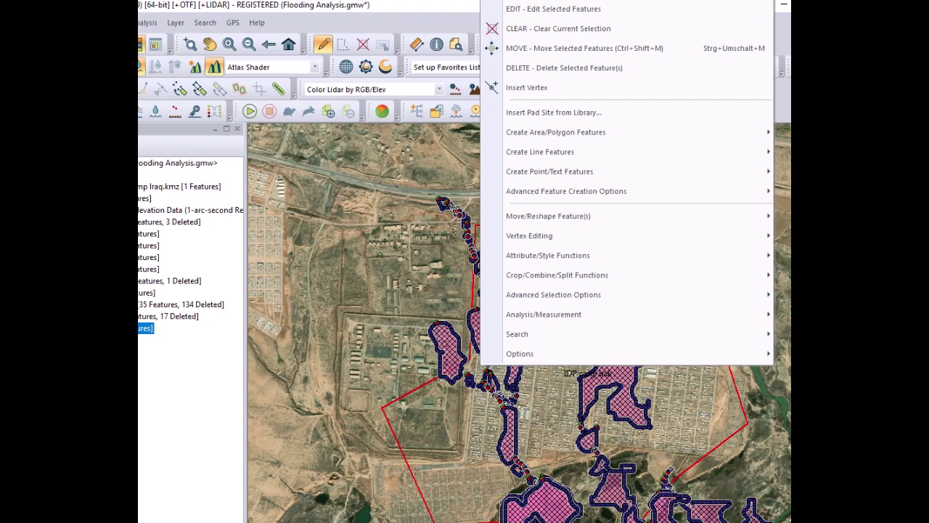
mouse_move(556, 274)
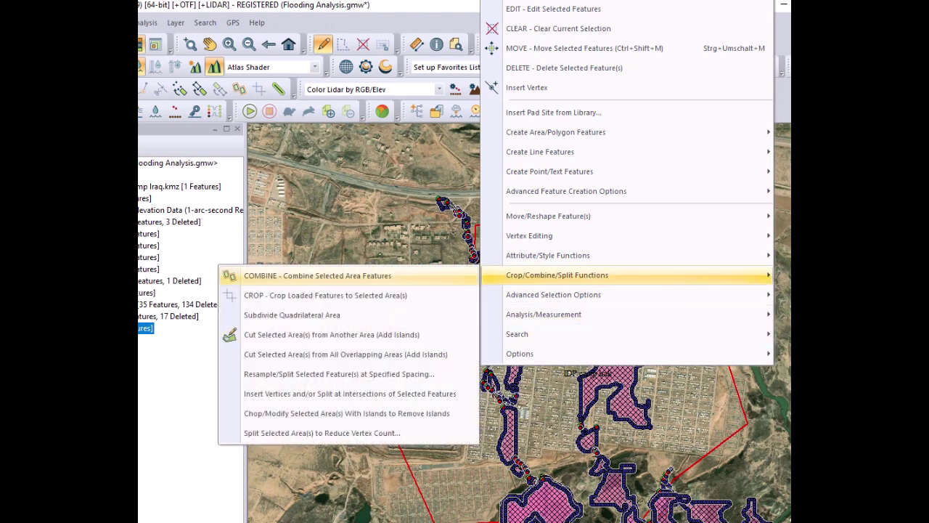
click(317, 275)
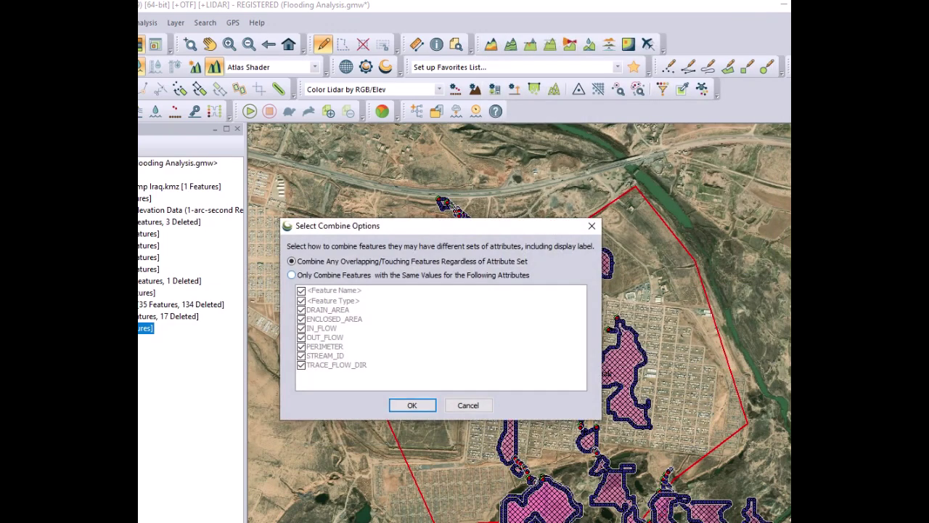
click(411, 405)
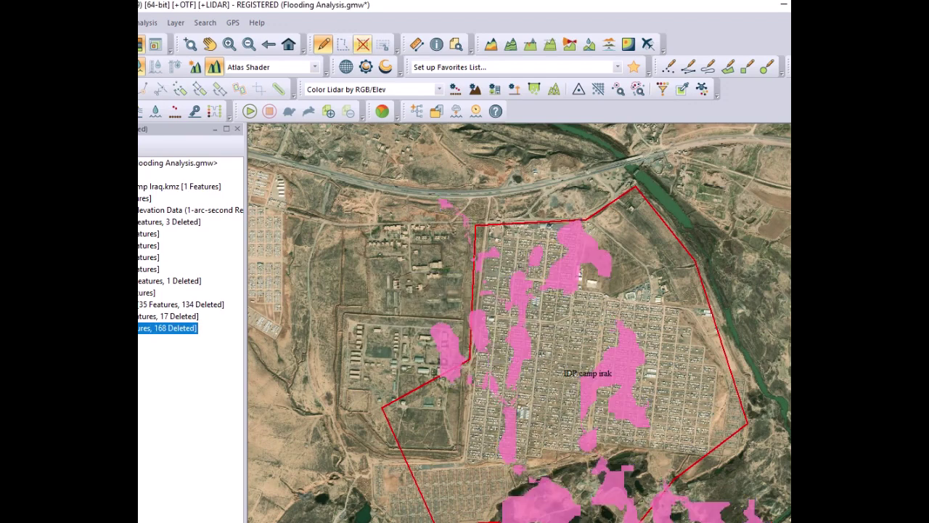
Select all features of the combined Drain 1m layer on the map
right_click(167, 328)
click(278, 197)
right_click(453, 291)
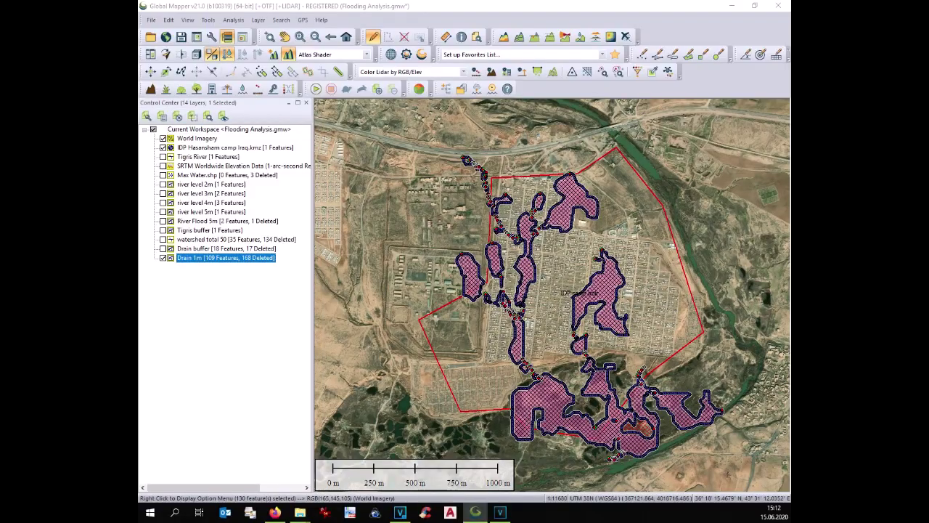
Use the same area style for all Drain 1m features, with a solid fill pattern
double_click(167, 328)
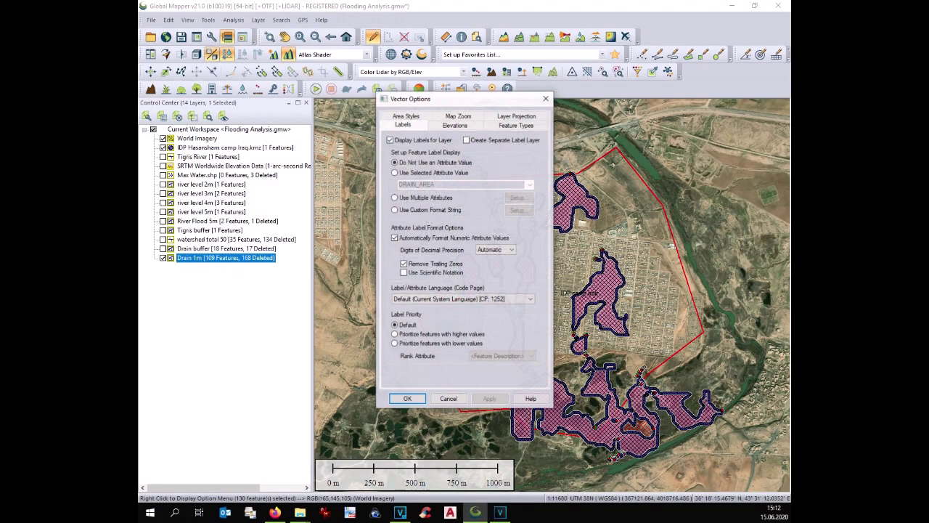
click(406, 116)
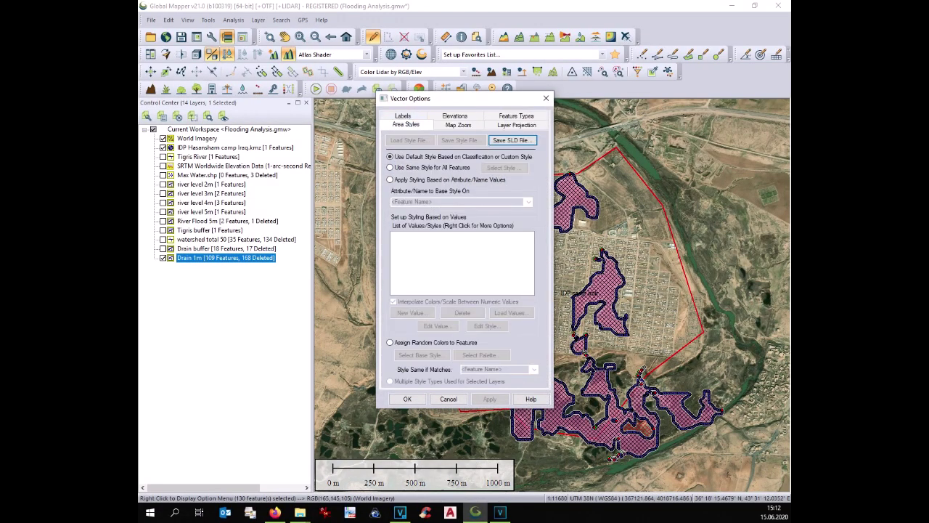
click(390, 167)
click(503, 168)
click(446, 182)
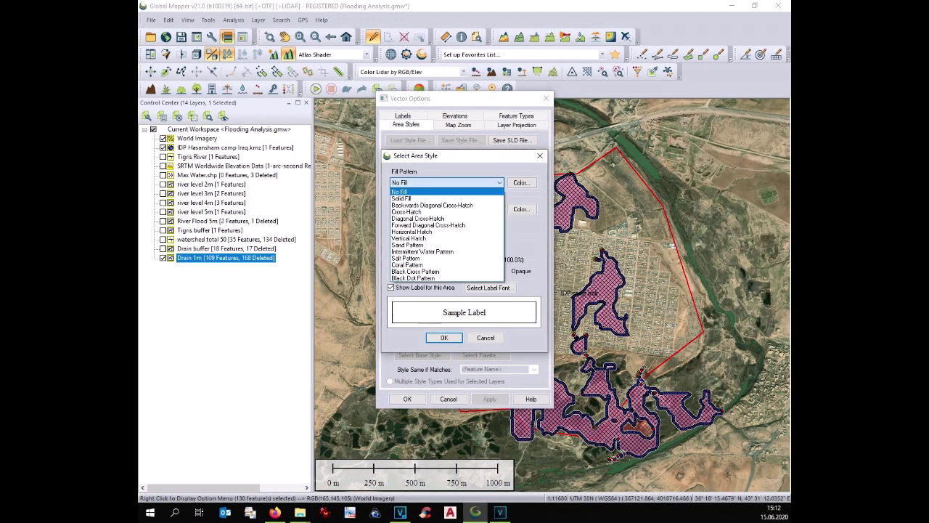
click(401, 198)
Give the Drain 1m areas a blue fill, a Null border and a transparency setting of 43.5%, and apply the style
click(521, 209)
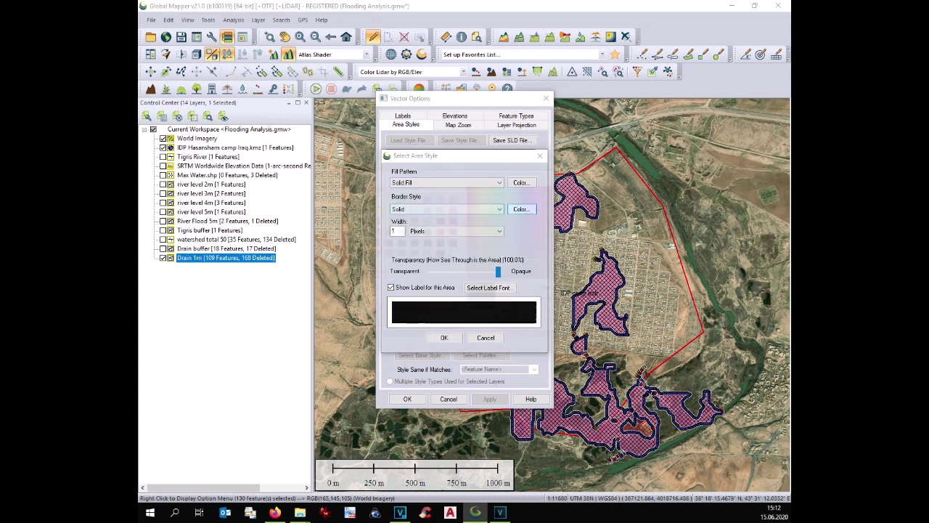
click(521, 209)
click(413, 232)
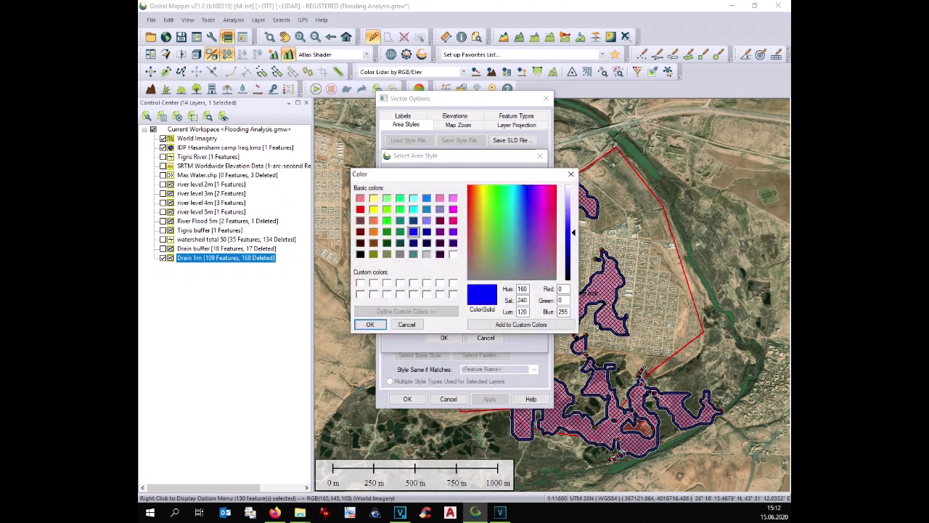
click(369, 324)
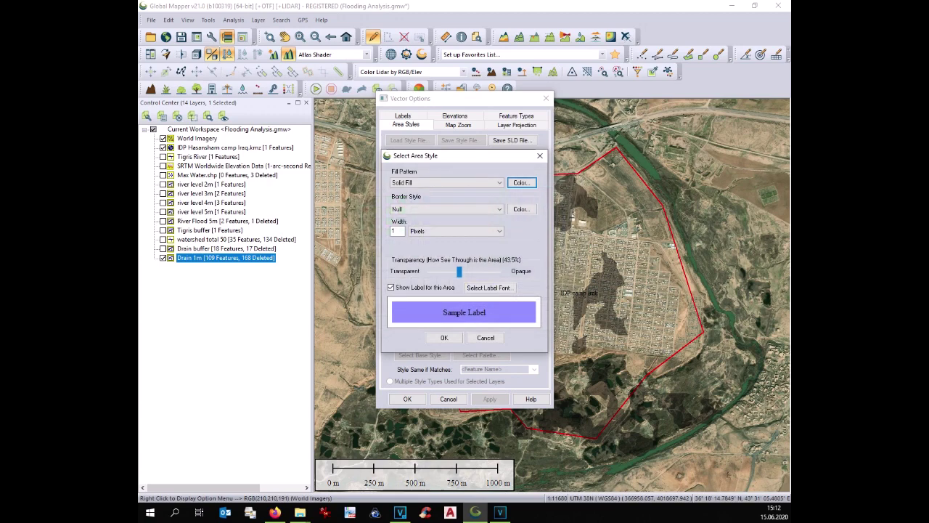
click(444, 338)
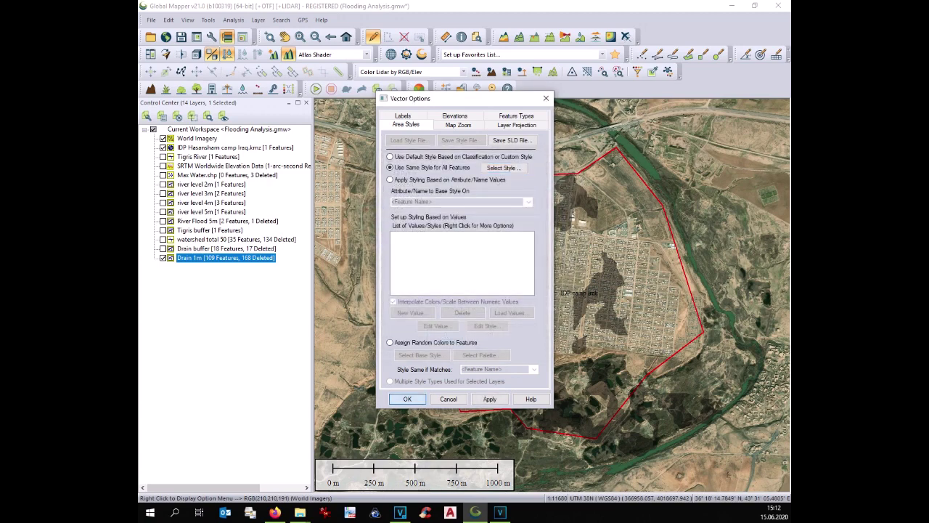
click(407, 398)
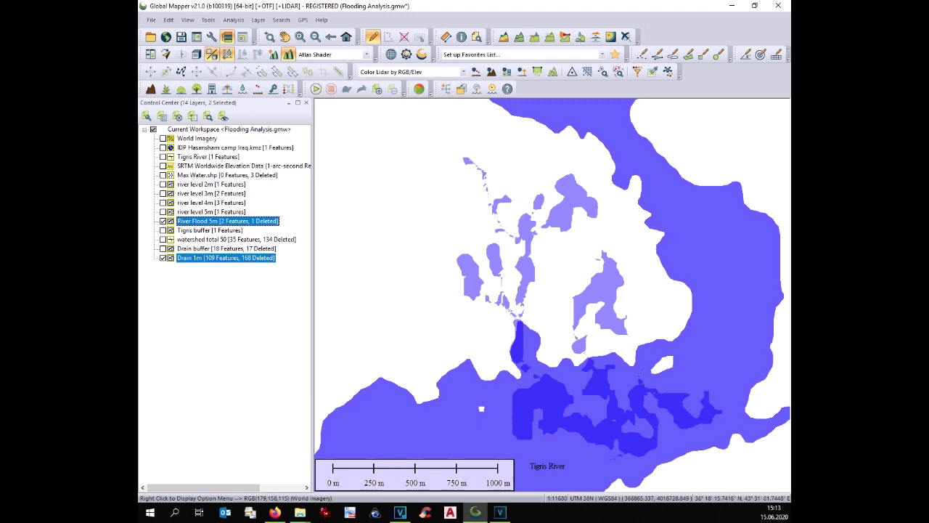
Select all features of River Flood 5m and Drain 1m and combine any overlapping or touching areas regardless of attribute set
right_click(249, 220)
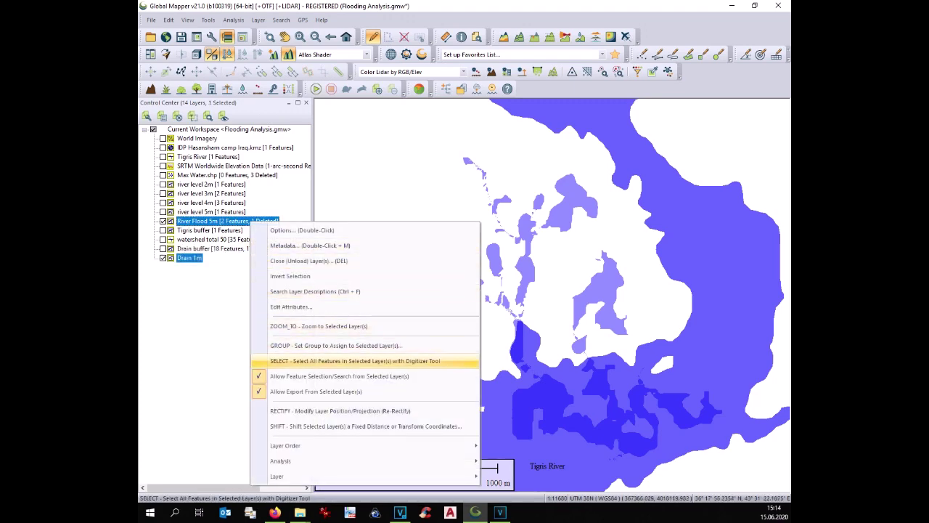
click(334, 360)
right_click(458, 410)
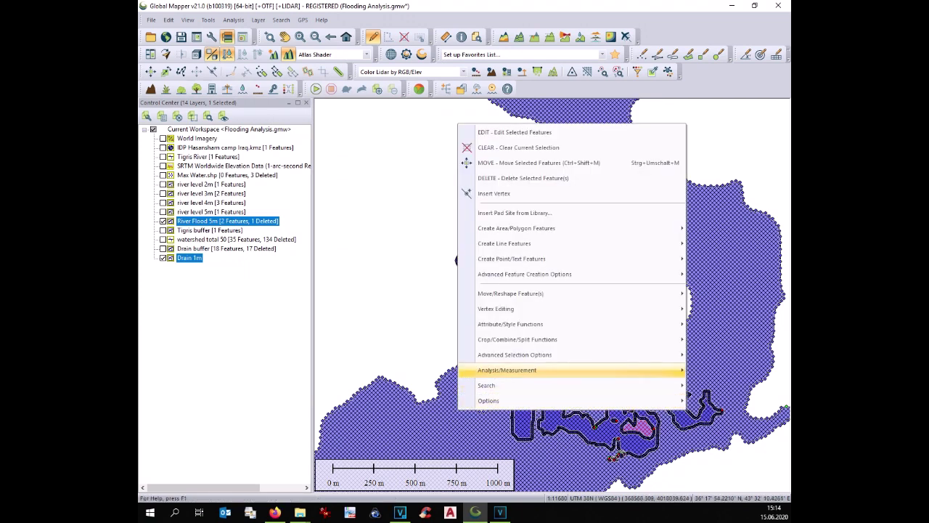
mouse_move(515, 354)
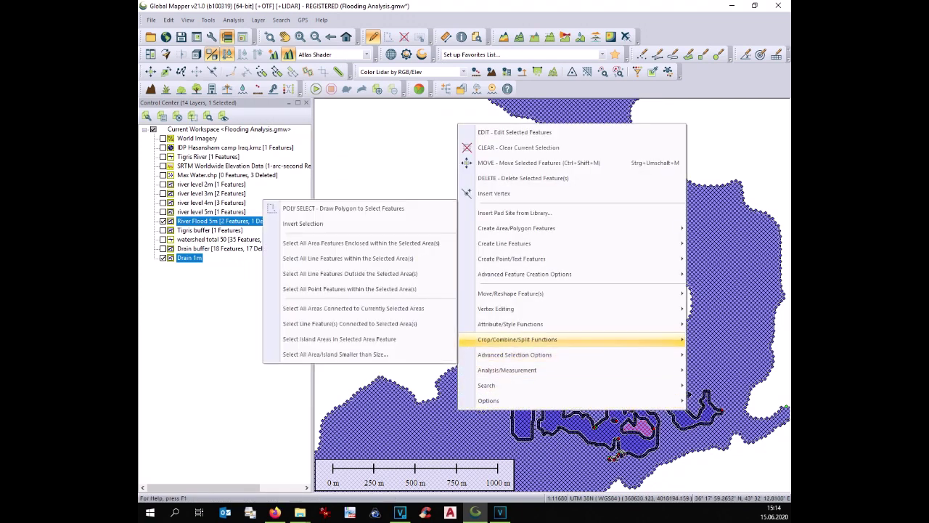
click(341, 339)
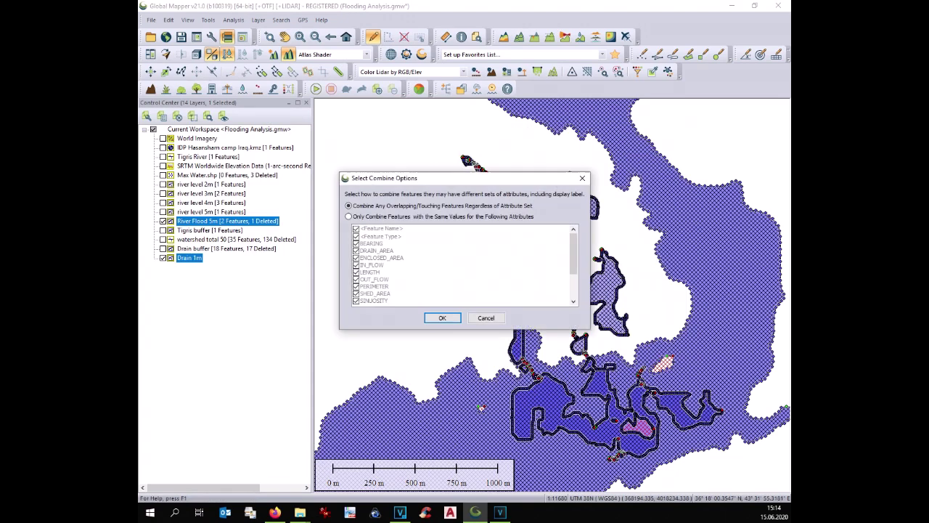
click(442, 317)
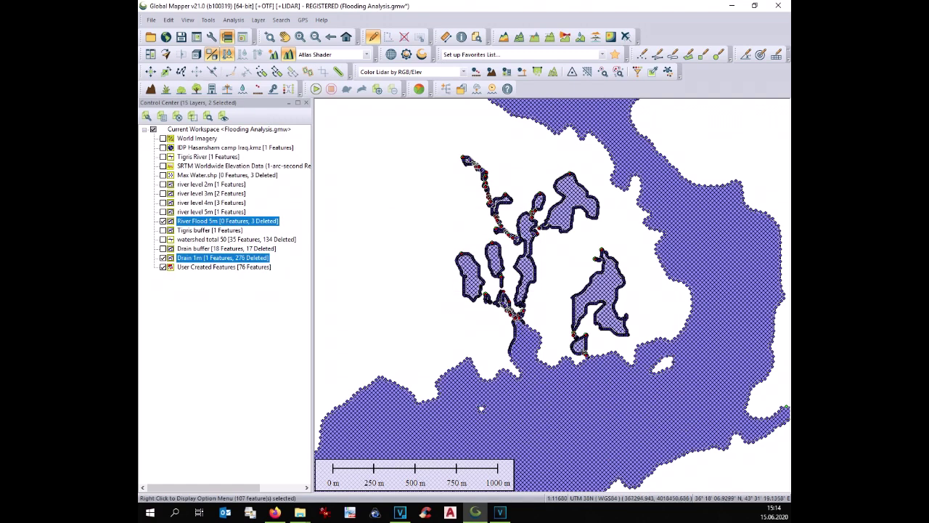
Rename the User Created Features layer to "Flooding expected"
click(224, 267)
key(F2)
text(F)
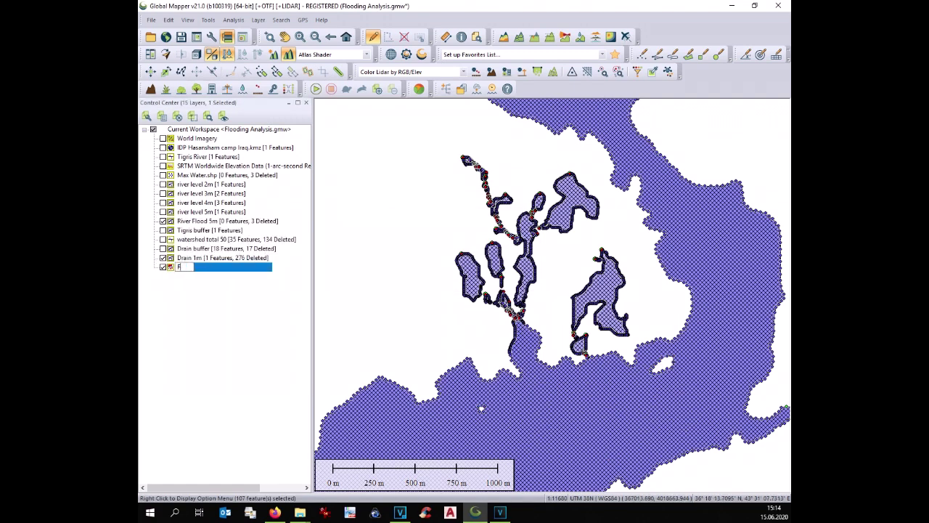
text(looding expected)
key(Return)
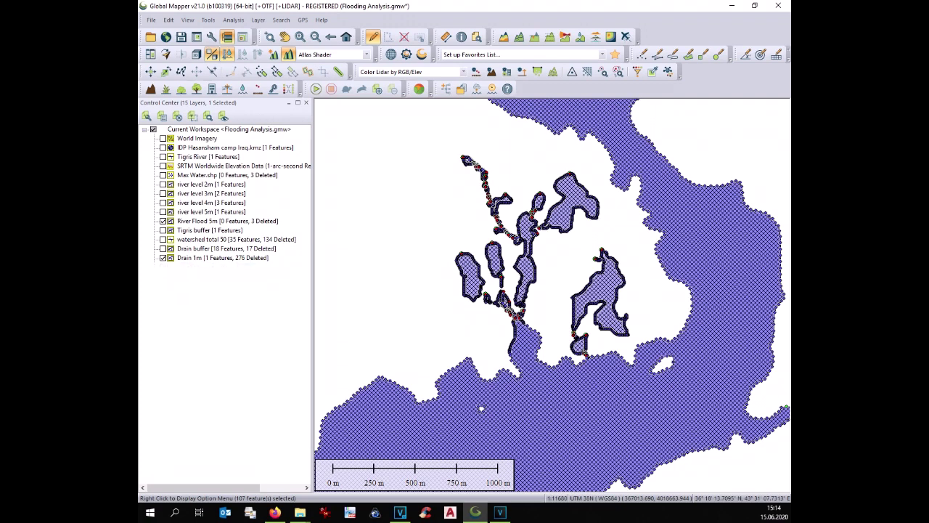
key(Return)
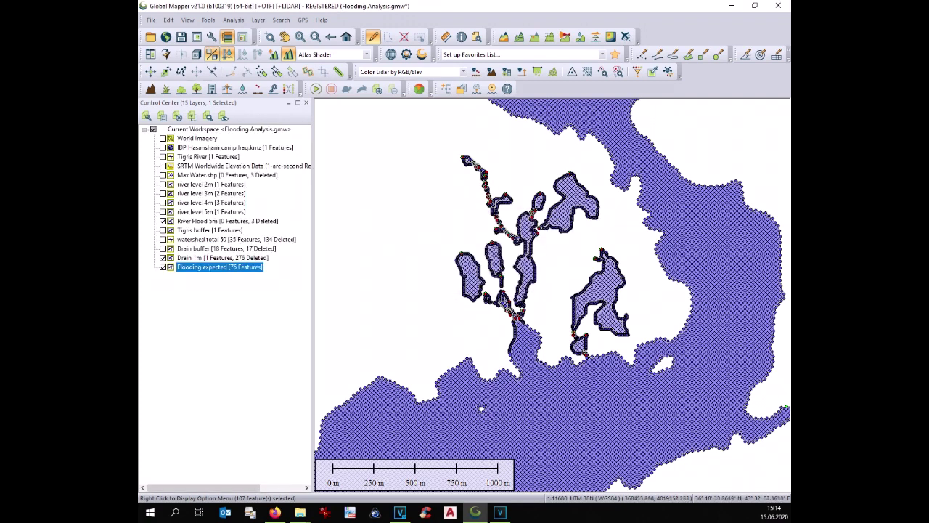
Clear the feature selection and use one area style for all Flooding expected features, with a solid blue fill
click(404, 37)
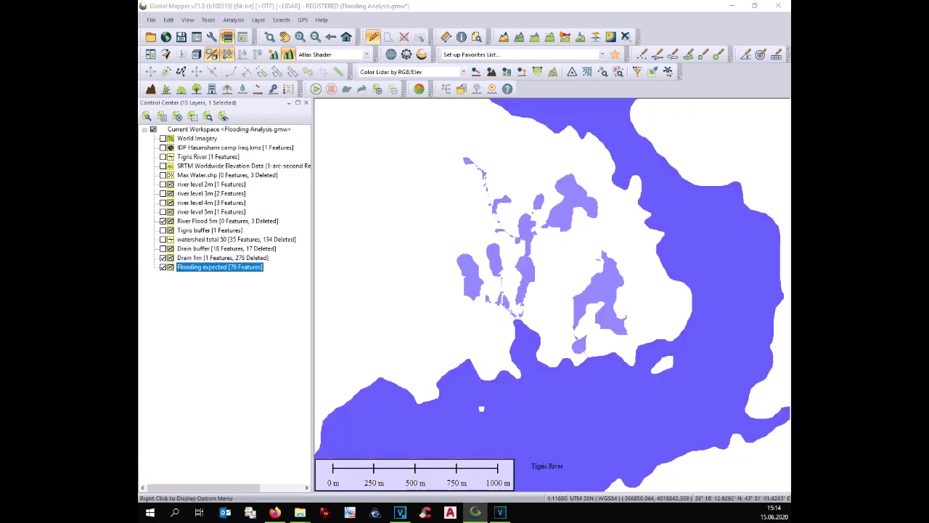
click(406, 116)
click(392, 166)
click(446, 182)
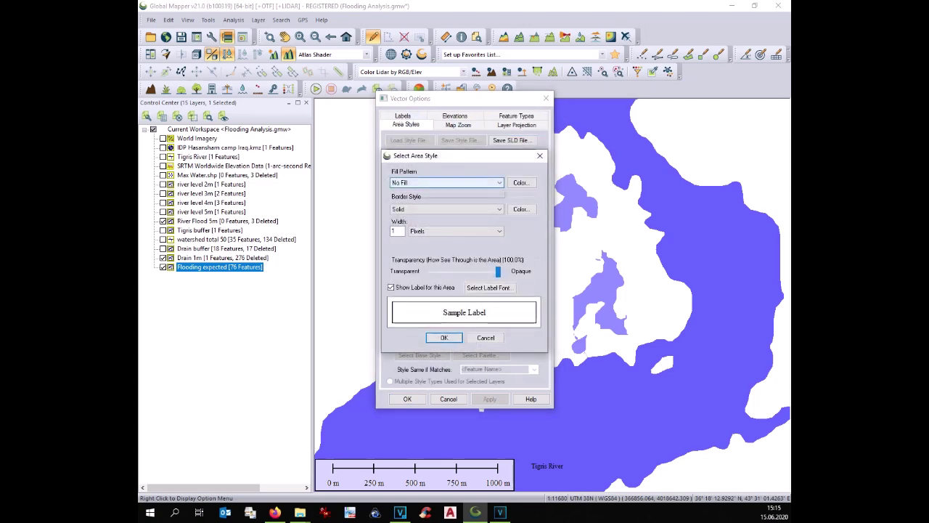
click(406, 201)
click(521, 182)
click(413, 232)
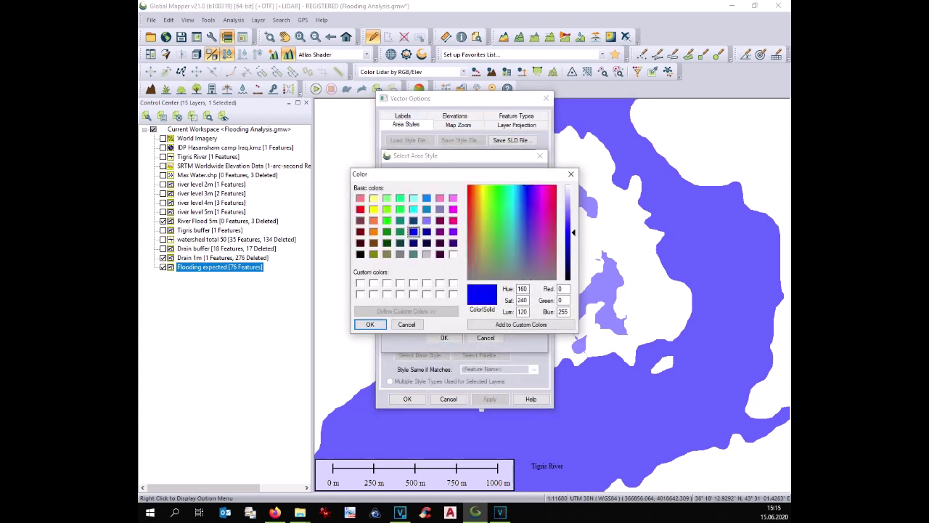
click(370, 324)
Give the Flooding expected areas 40% transparency and a Null border, and apply the style
drag(498, 272, 457, 272)
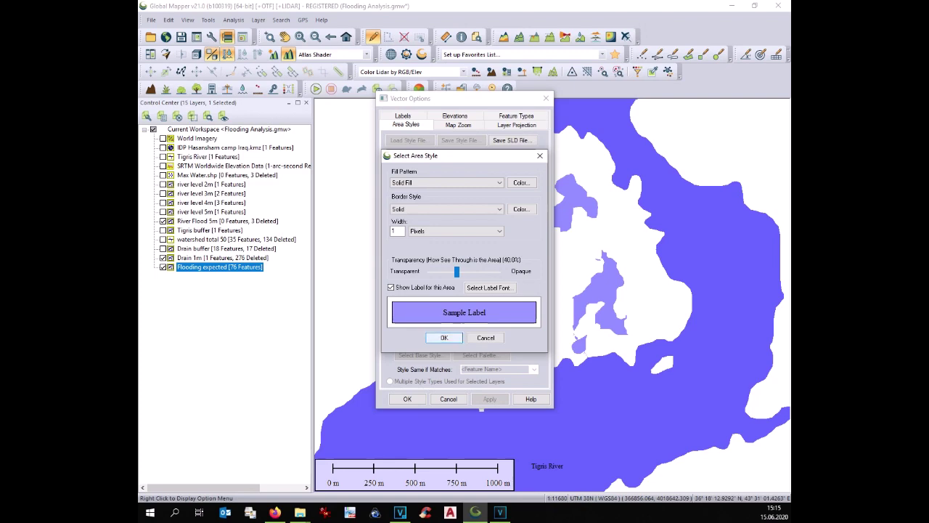
click(445, 209)
click(406, 251)
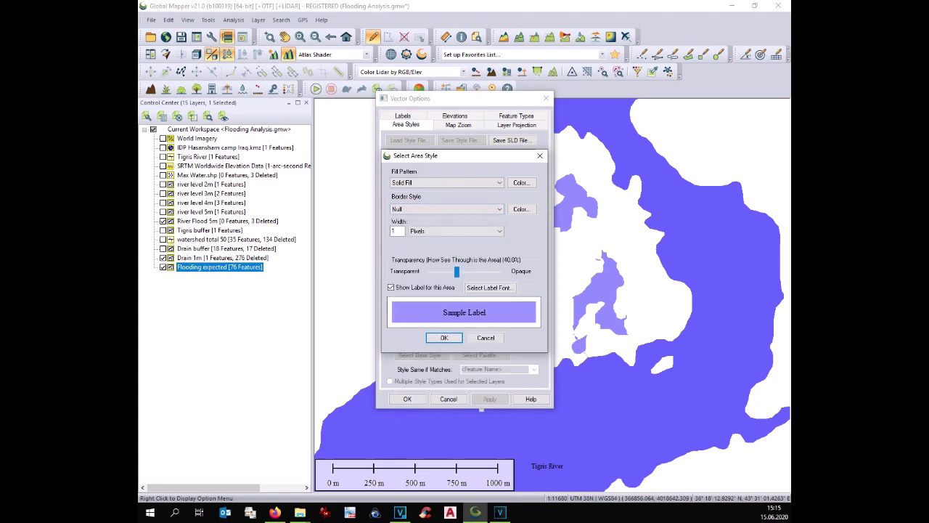
click(443, 337)
click(406, 399)
Hide the Drain 1m and River Flood 5m layers and show the IDP Hasansham camp boundary and World Imagery
click(162, 258)
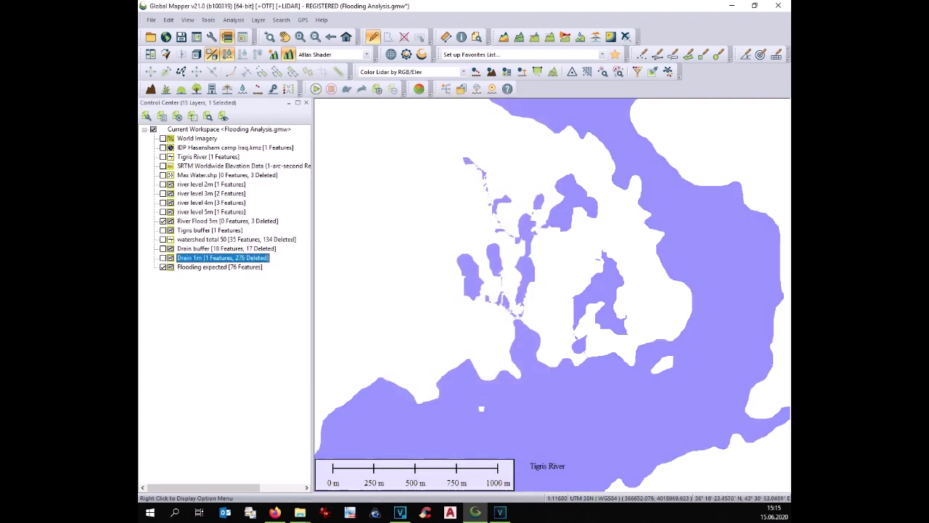
click(163, 220)
click(163, 147)
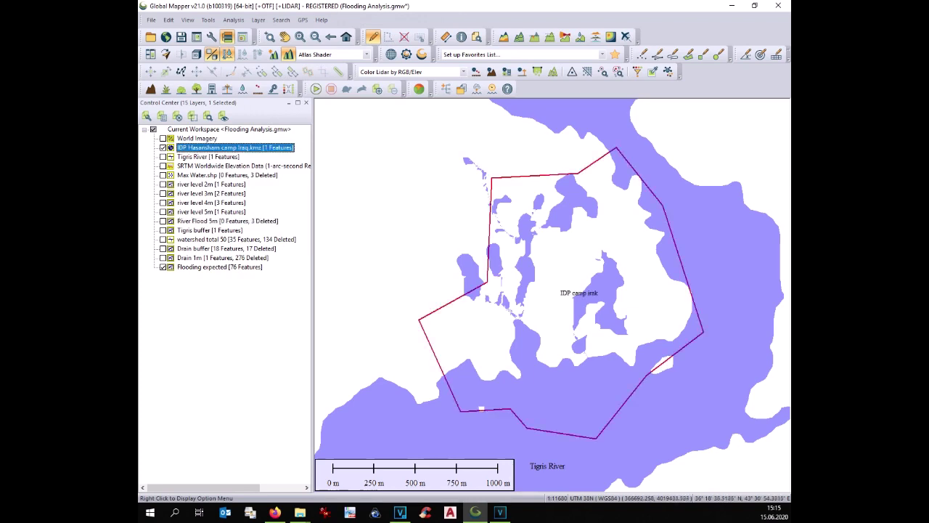
click(162, 138)
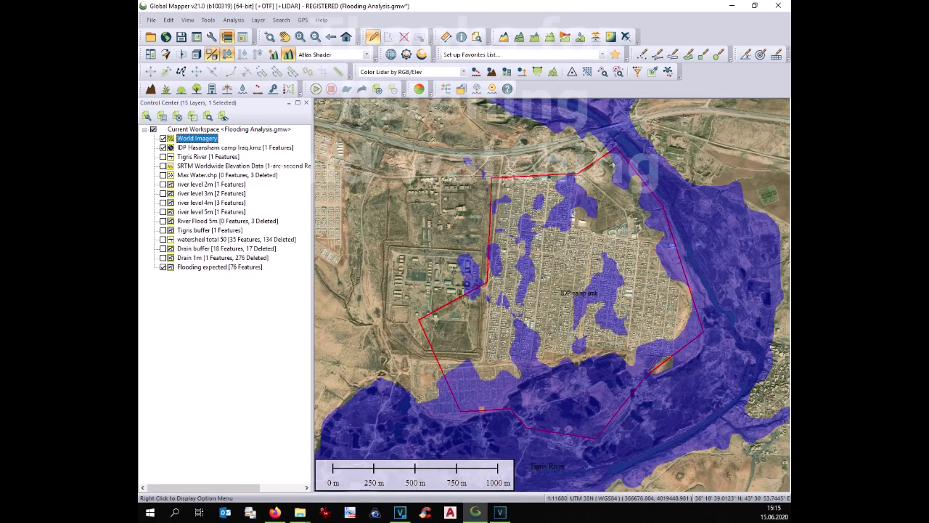